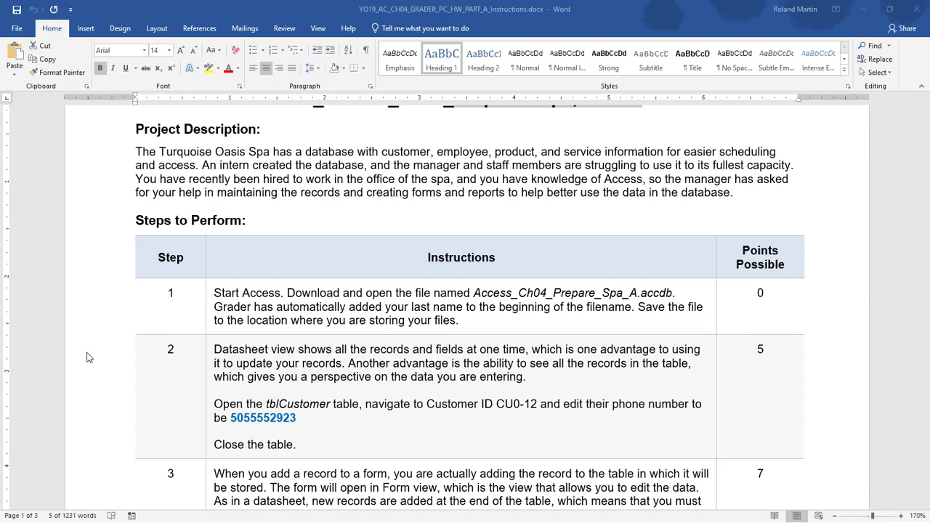
Step: Read instruction step 2 about changing a customer's phone number in the tblCustomer table
scroll(86, 357, down, 2)
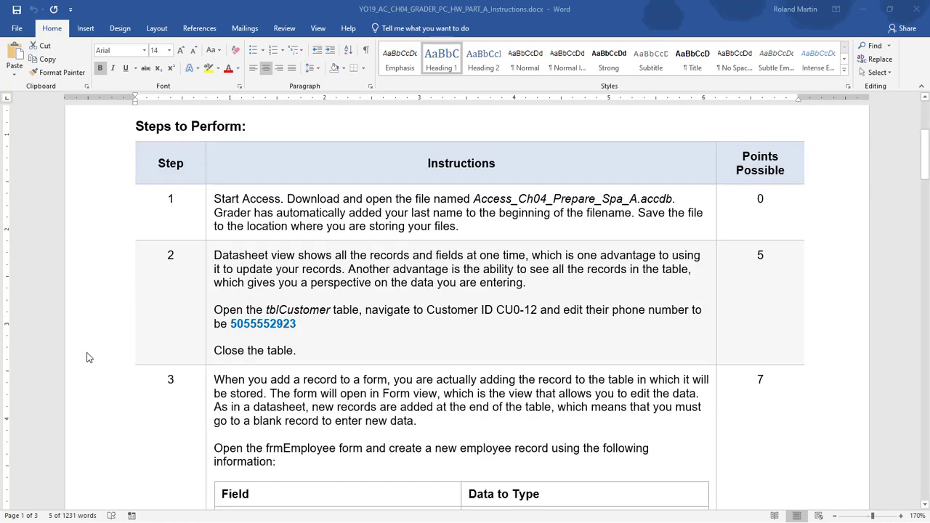
scroll(87, 357, down, 1)
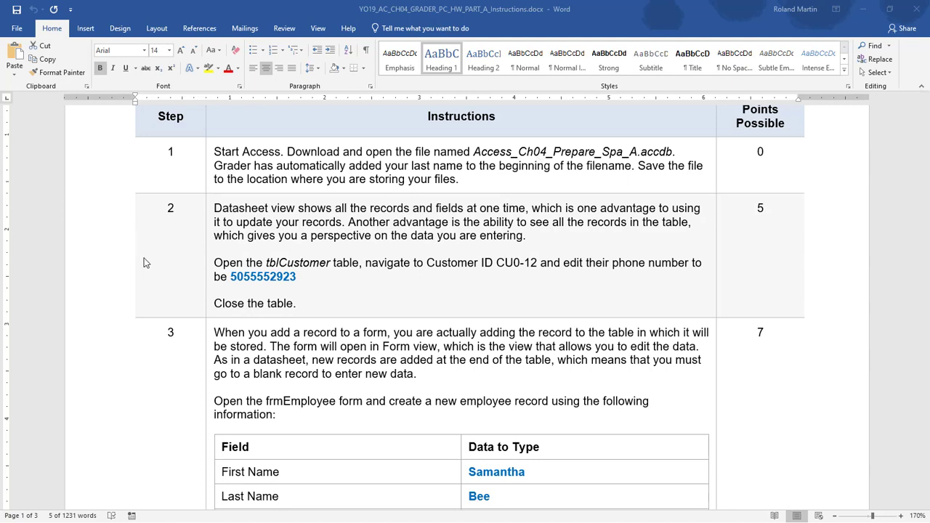
scroll(165, 264, down, 1)
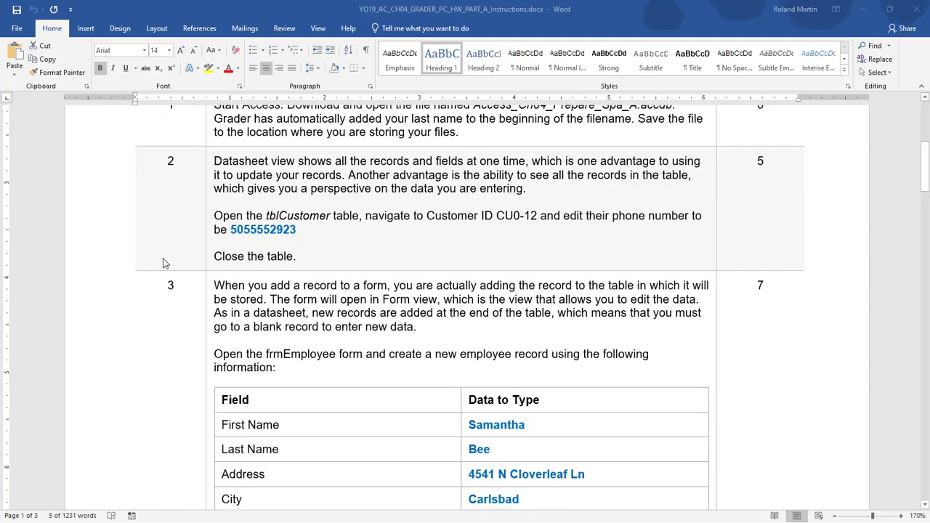
click(901, 517)
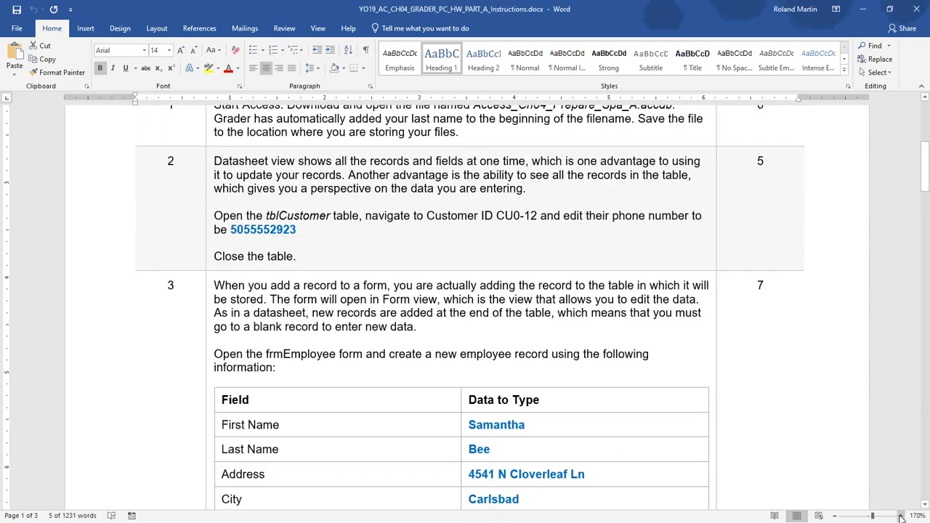
click(901, 516)
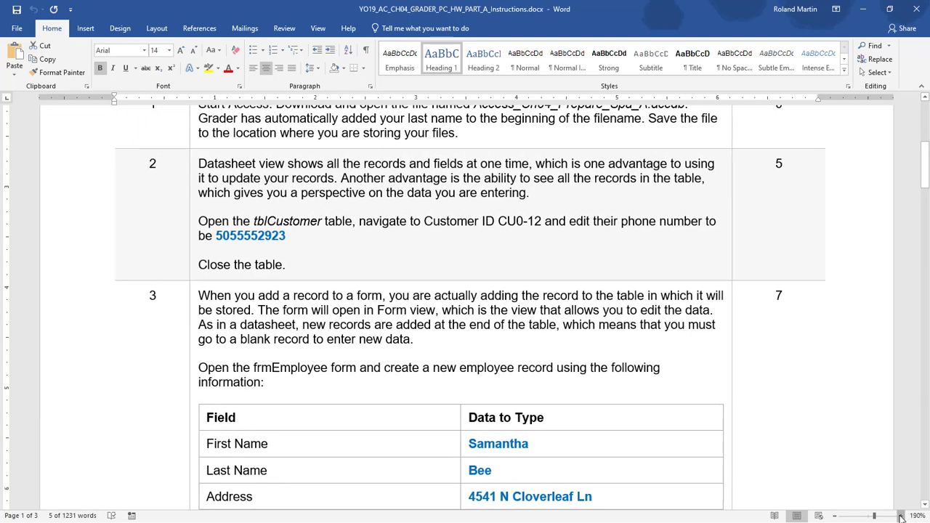
click(901, 517)
click(901, 517)
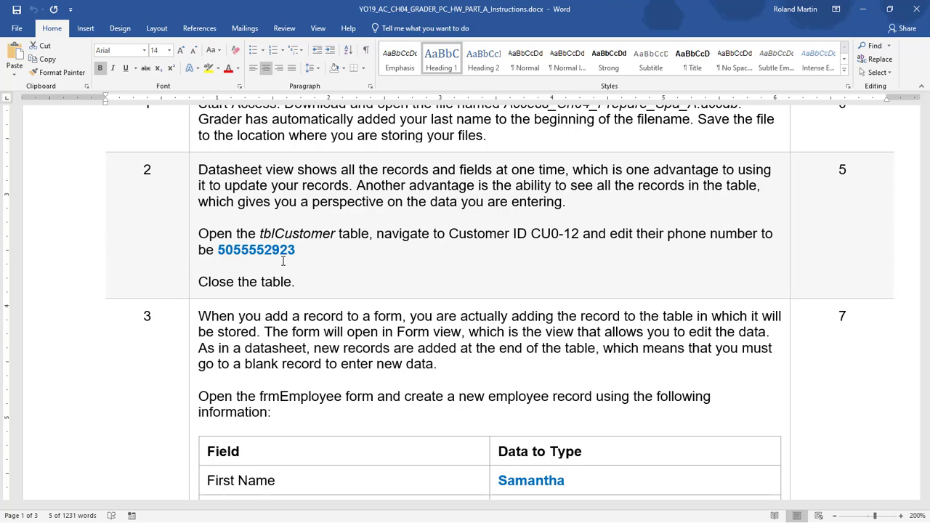
Step: Switch to Access, replace the last four digits of the twelfth customer's phone number in the tblCustomer table, and close the table
key(alt+Tab)
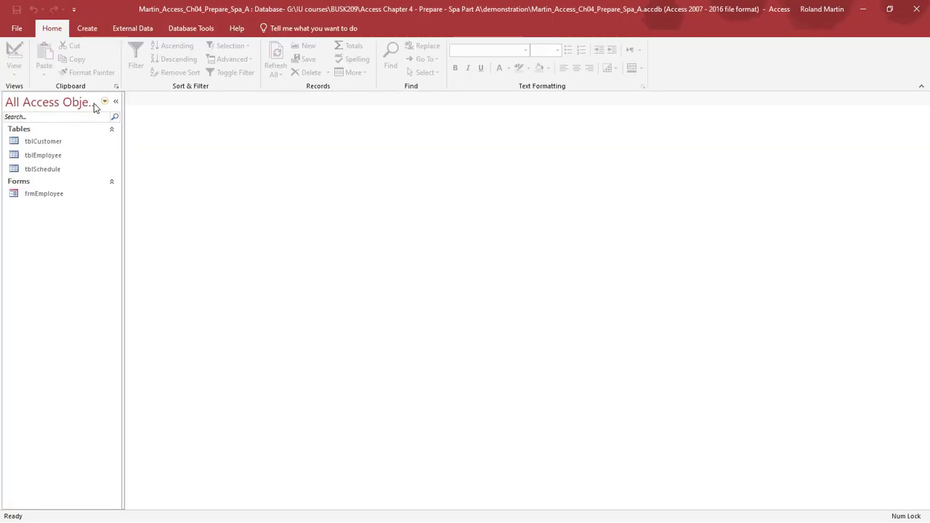
double_click(52, 144)
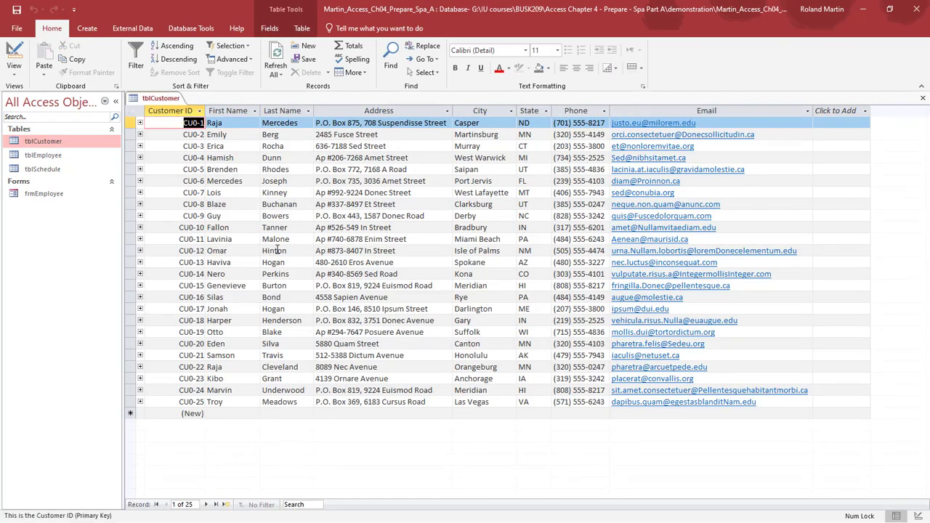
click(595, 251)
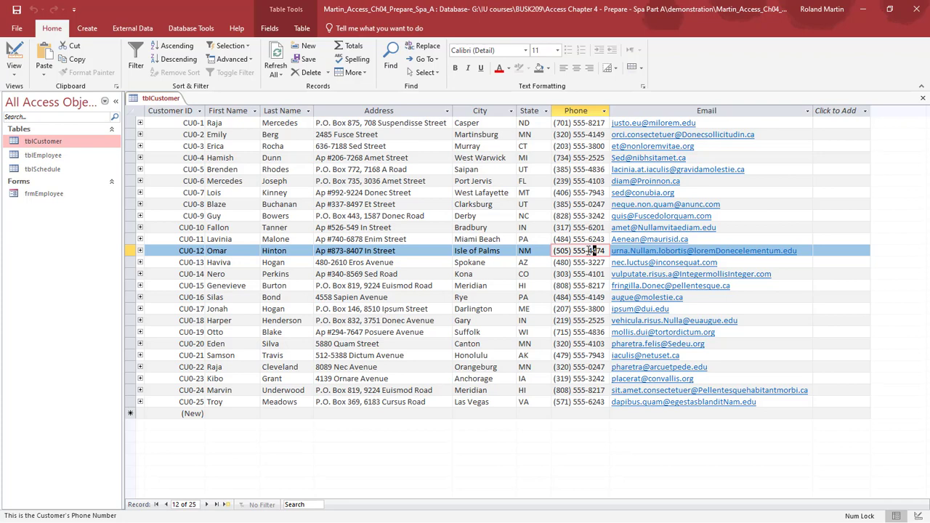
drag(600, 252, 607, 251)
click(607, 252)
key(BackSpace)
key(BackSpace)
click(602, 251)
key(BackSpace)
text(2923)
click(612, 250)
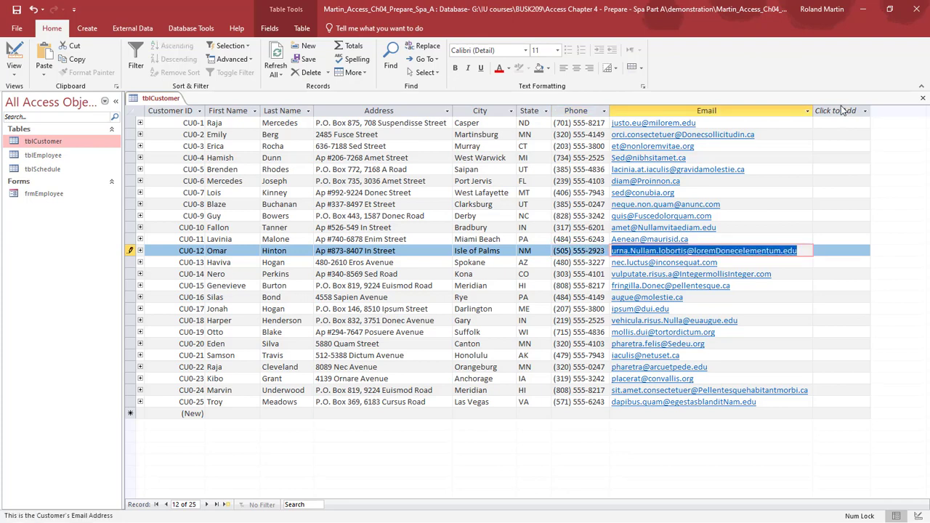
click(922, 97)
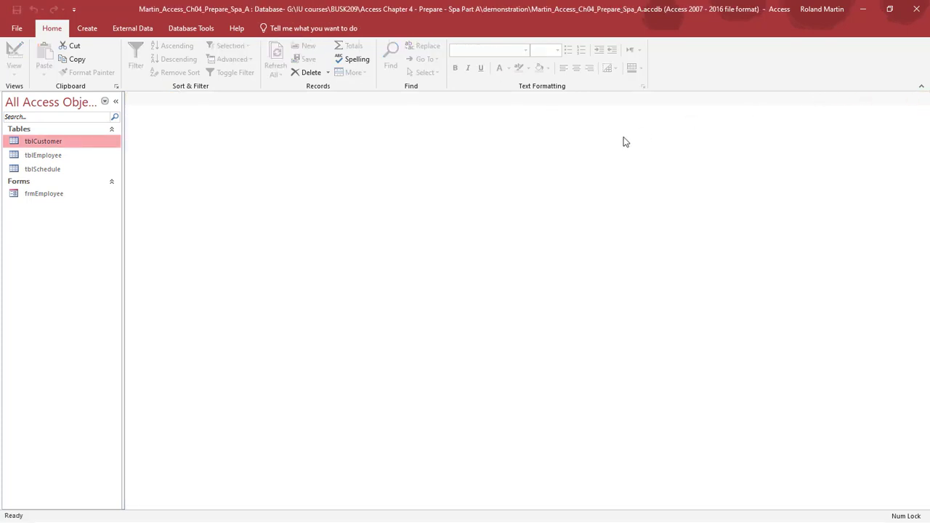
Step: Check instruction step 3 in Word, and start a new blank record in the frmEmployee form in Access
key(alt+Tab)
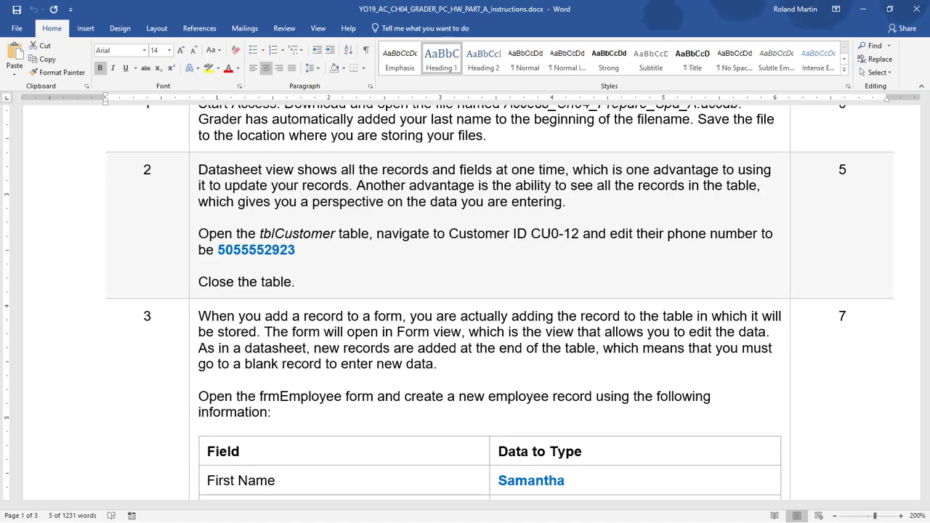
scroll(262, 283, down, 4)
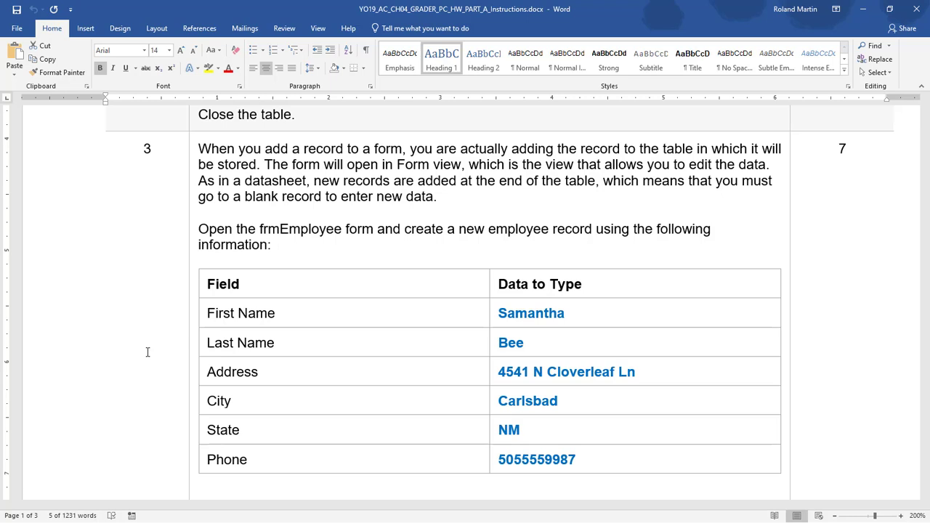
key(alt+Tab)
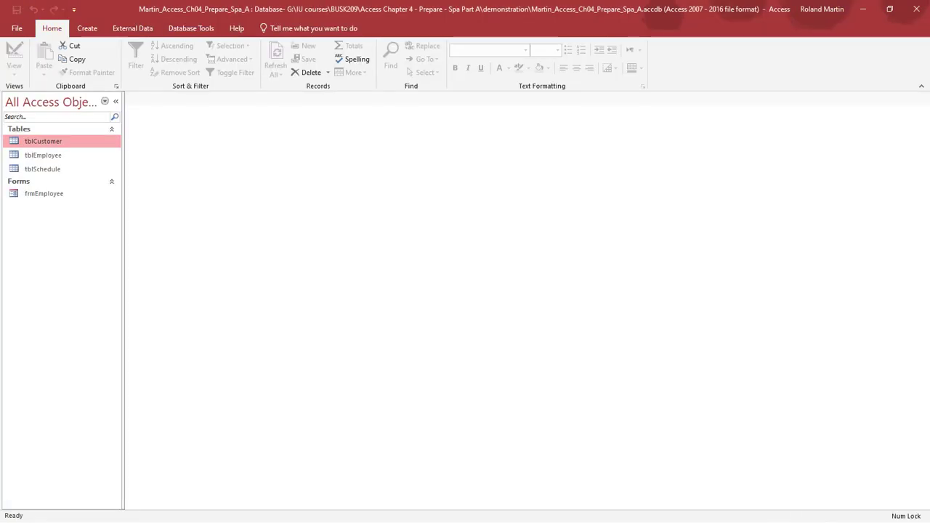
double_click(55, 194)
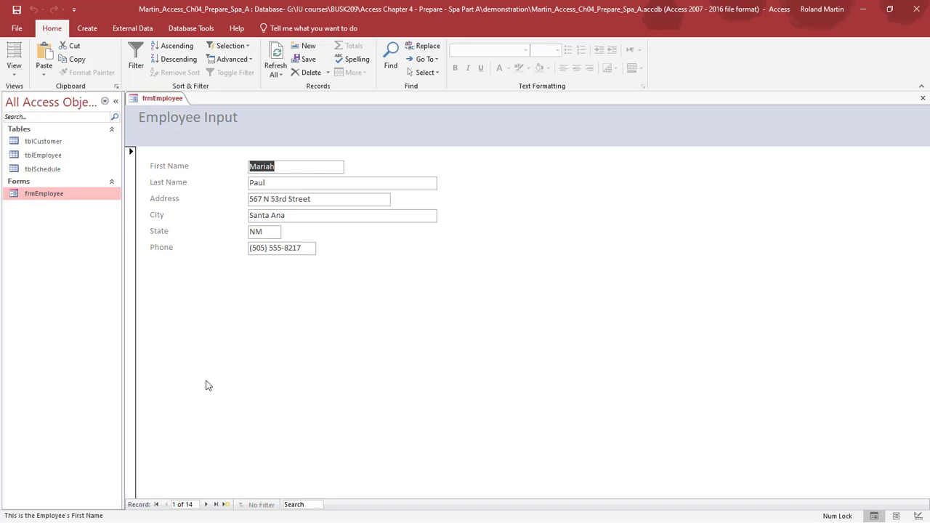
click(225, 505)
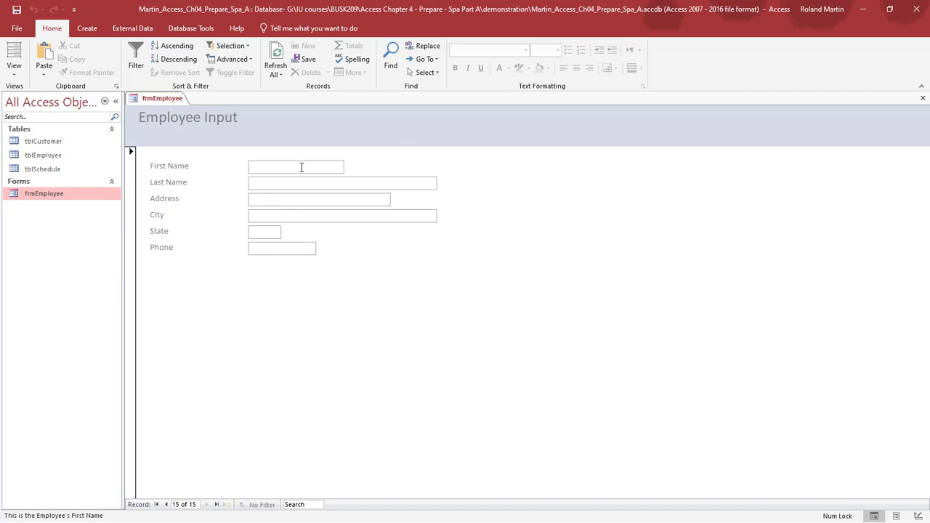
Step: Enter the new employee's first name, last name and street address in the blank record
text(Samantha)
key(Tab)
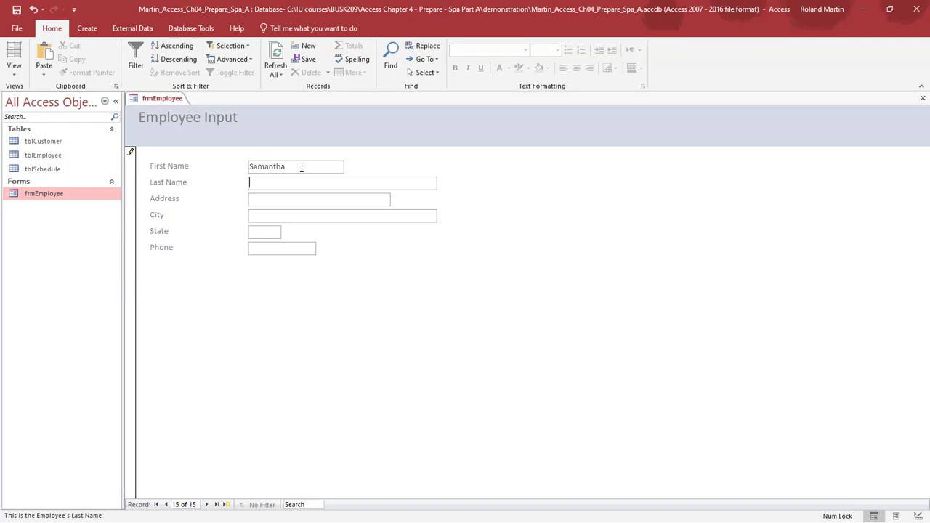
text(Bee)
key(Tab)
text(4541 N Clover)
text(leaf Ln)
key(Tab)
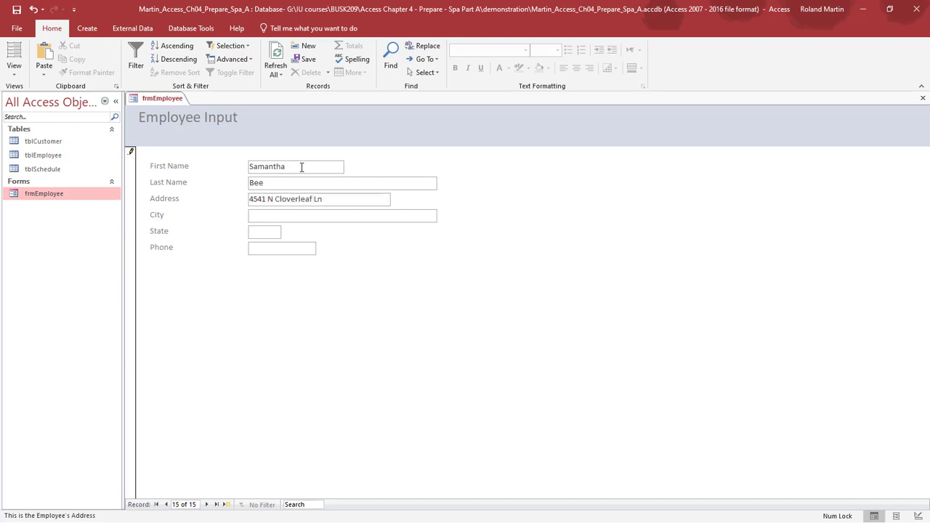
Step: Complete the new employee record with the city, state and phone number, and save it by moving past the last field
text(Carlsbad)
key(Tab)
text(NM)
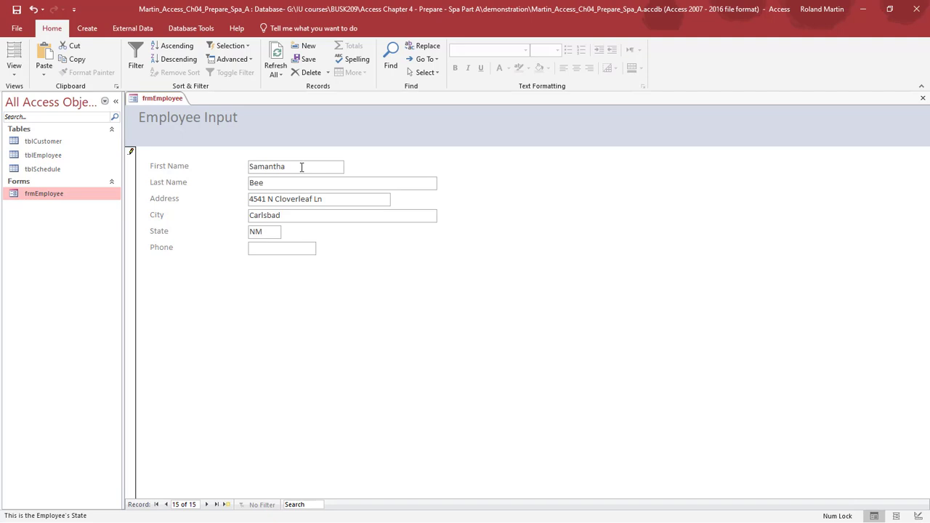
key(Tab)
text(505) )
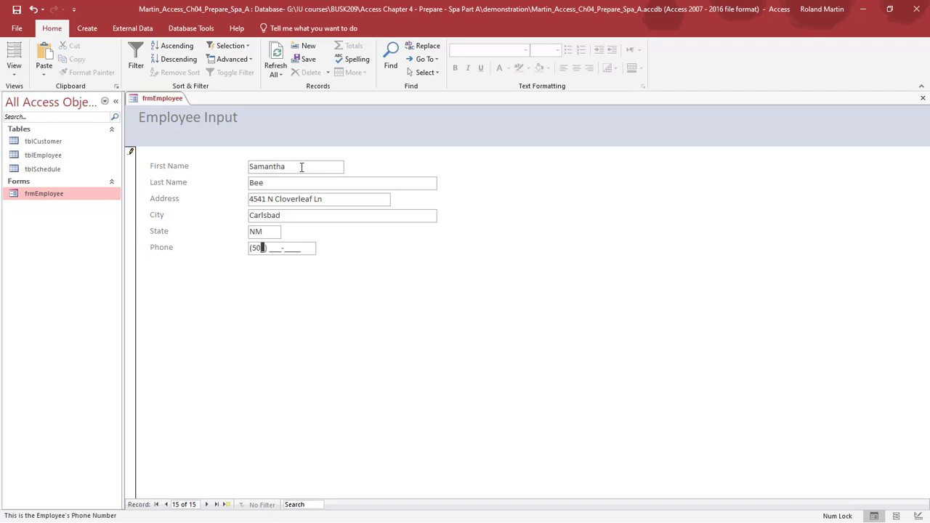
text(555-9987)
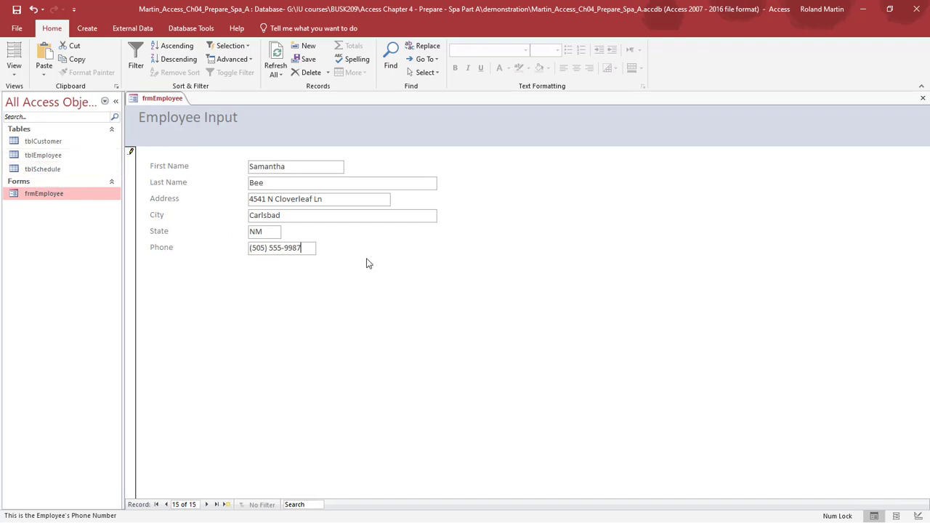
key(Tab)
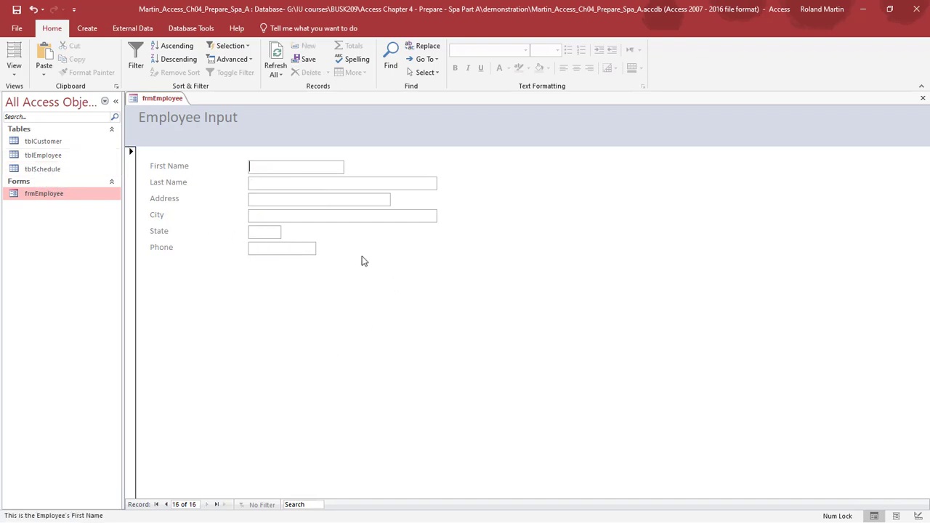
Step: Review the new employee's record in the frmEmployee form and in the tblEmployee table, closing each one
click(156, 504)
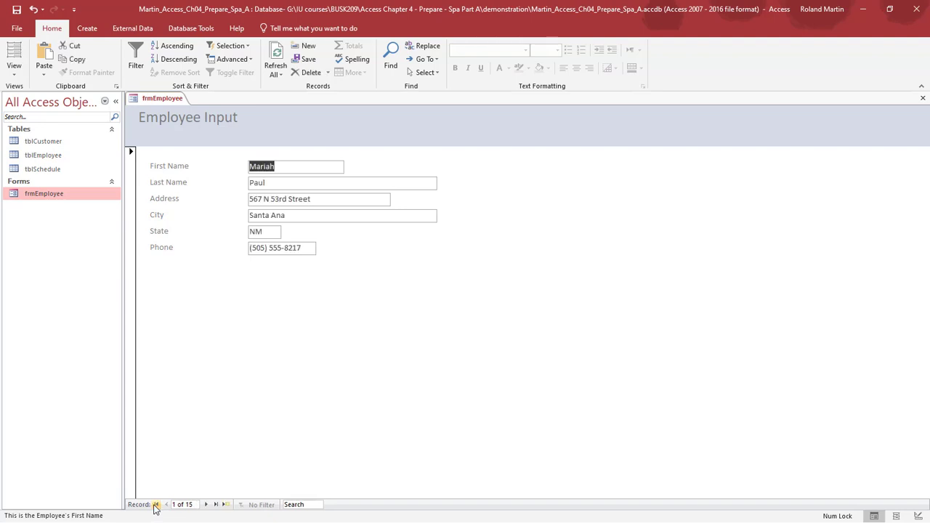
click(215, 504)
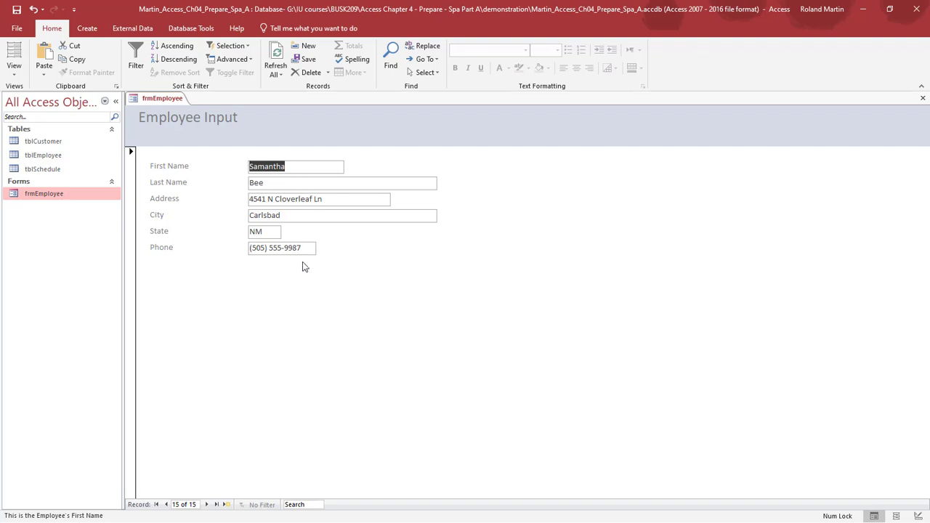
click(923, 99)
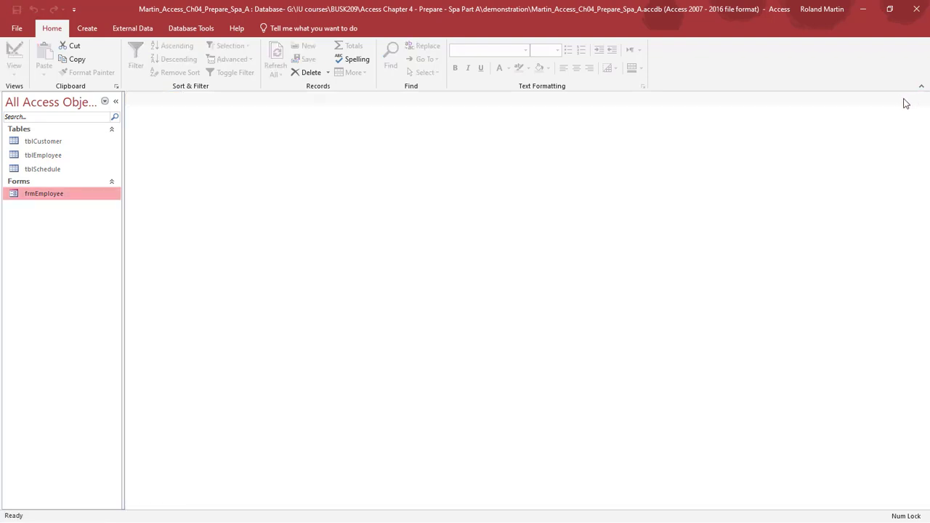
double_click(39, 156)
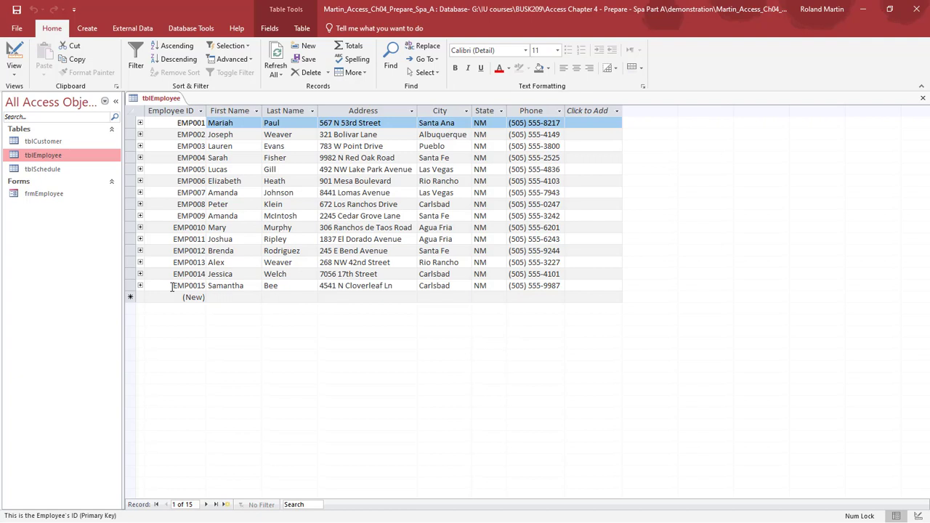
click(923, 98)
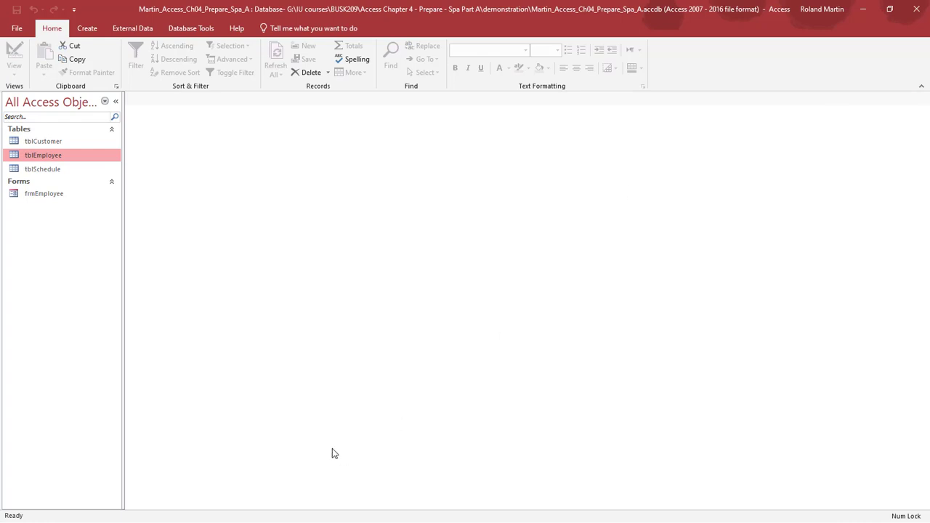
Step: Switch to Word and read instruction step 4 about editing an employee's phone number through the form
key(alt+Tab)
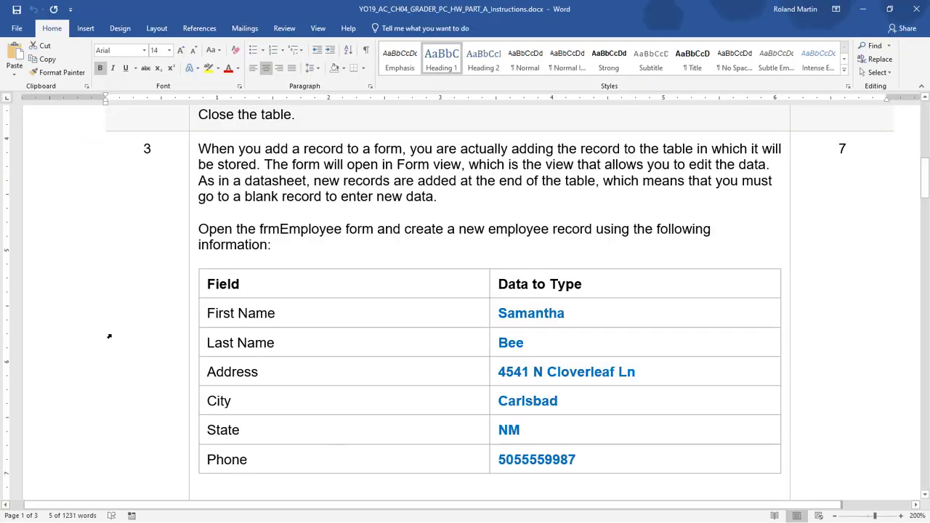
scroll(87, 328, down, 1)
scroll(87, 328, down, 5)
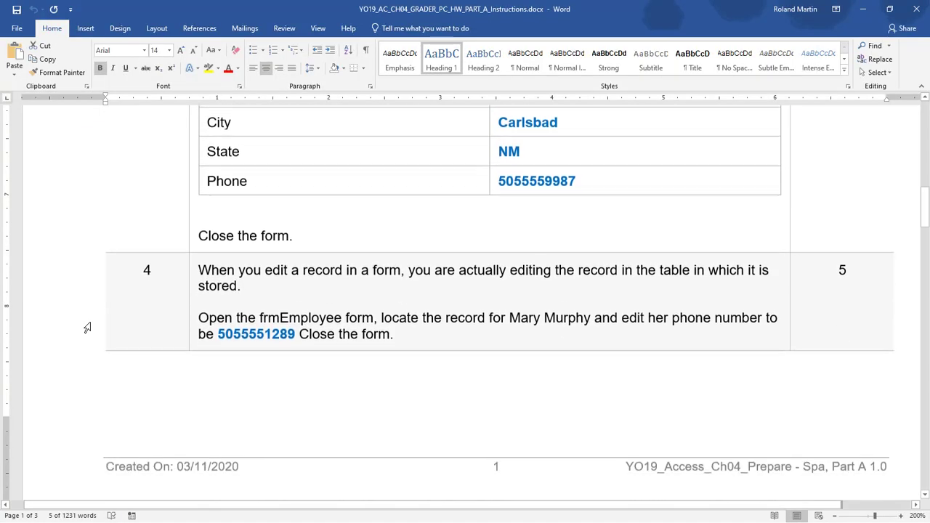
scroll(124, 312, down, 1)
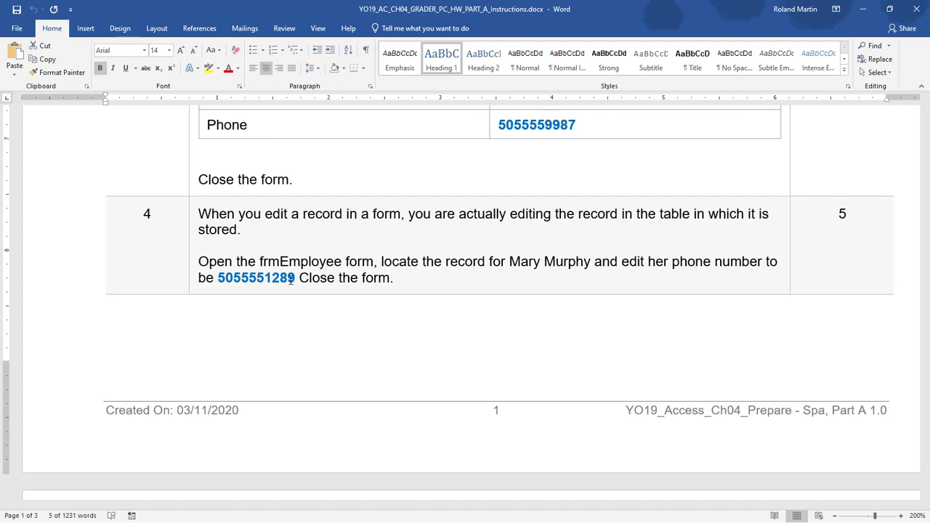
Step: Switch to Access, open the frmEmployee form, and search for the employee named in step 4 by first name
key(alt+Tab)
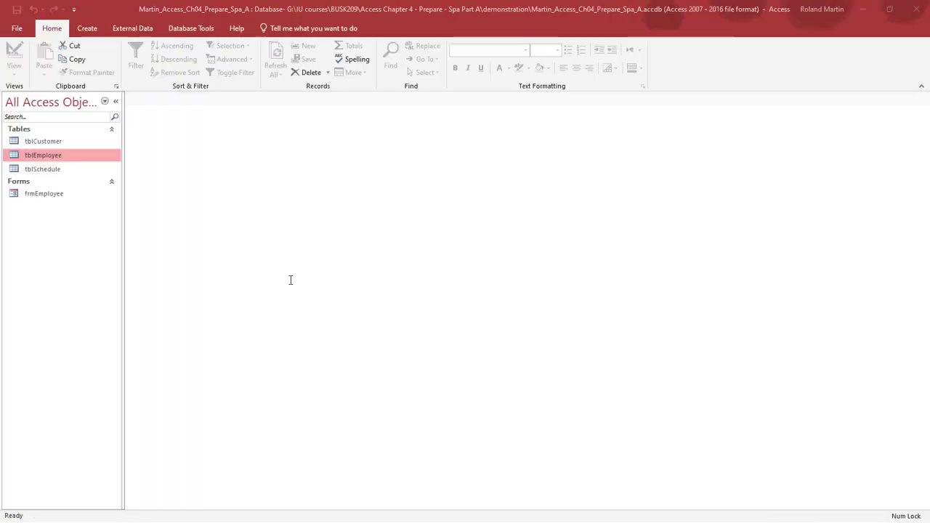
double_click(44, 195)
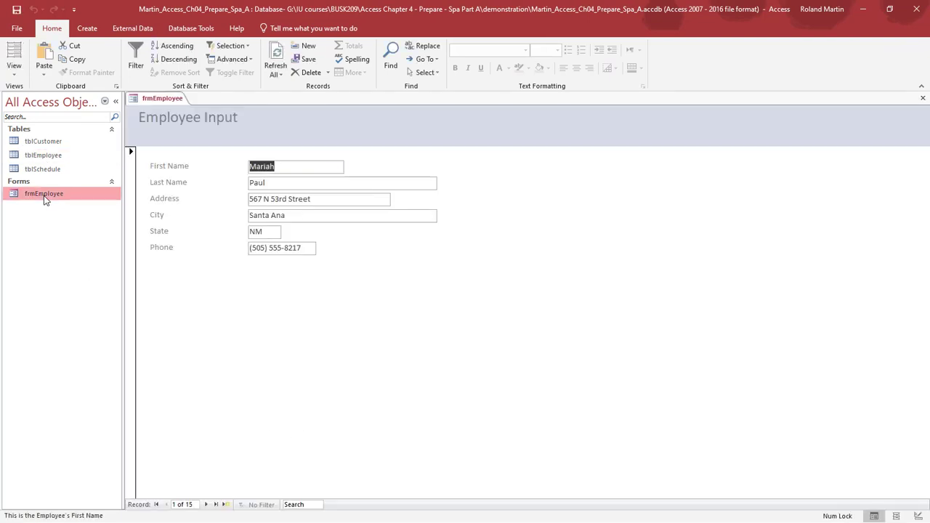
click(300, 504)
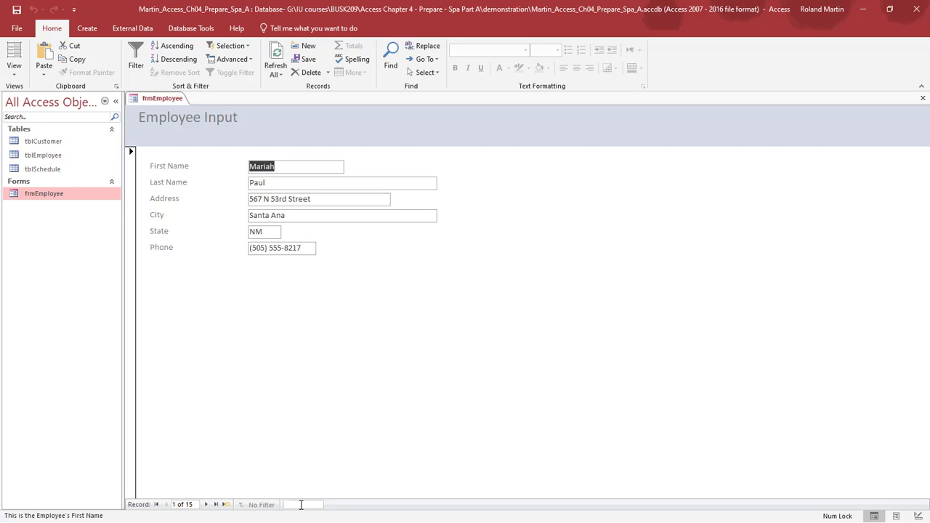
text(Mary)
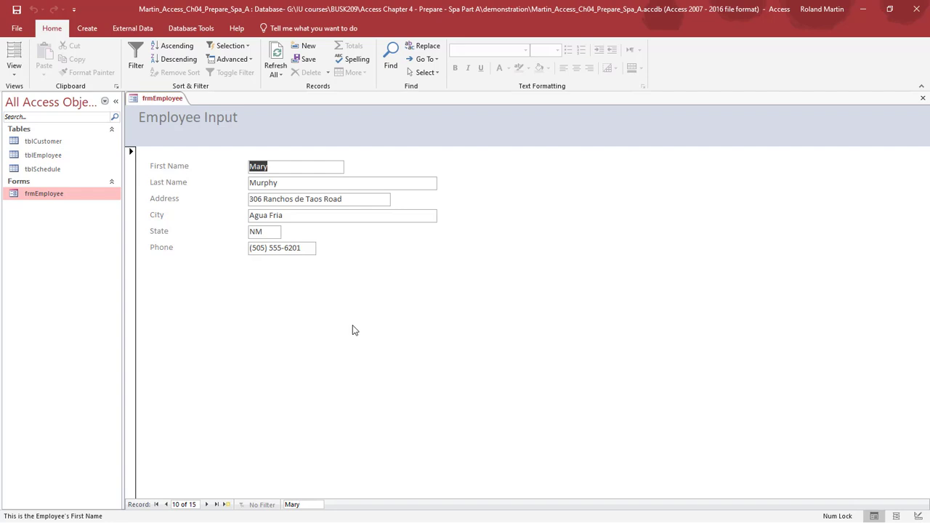
Step: Replace the last four digits of the employee's phone number as given in step 4, save the record and close the frmEmployee form
drag(284, 249, 303, 251)
click(304, 250)
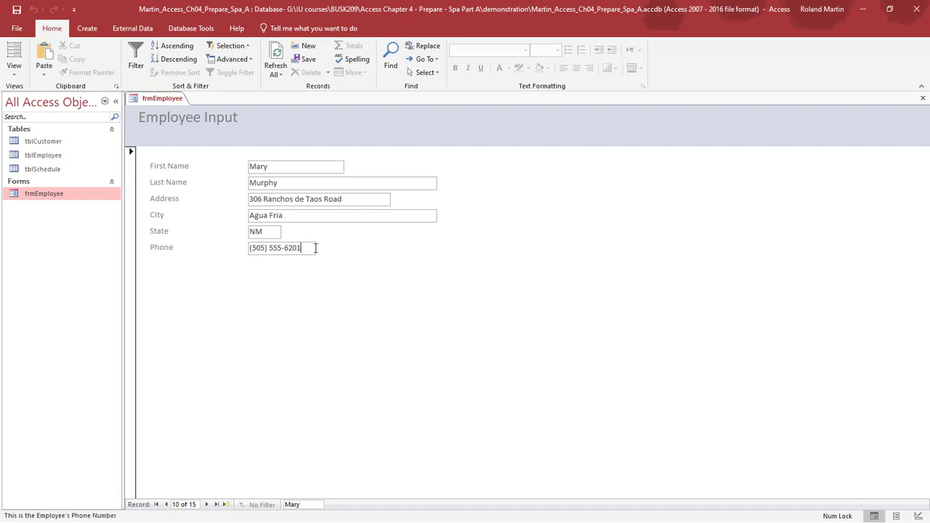
key(BackSpace)
key(BackSpace)
key(BackSpace)
key(BackSpace)
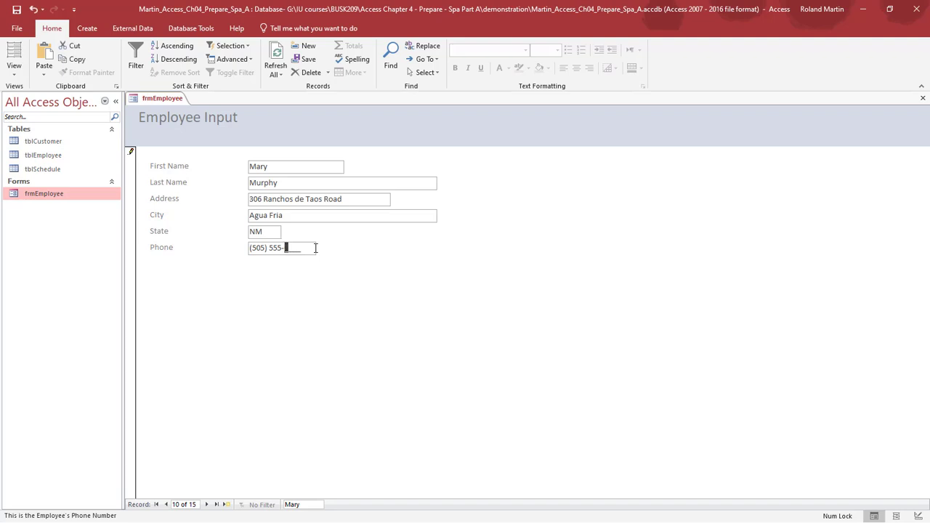
text(1289)
key(Tab)
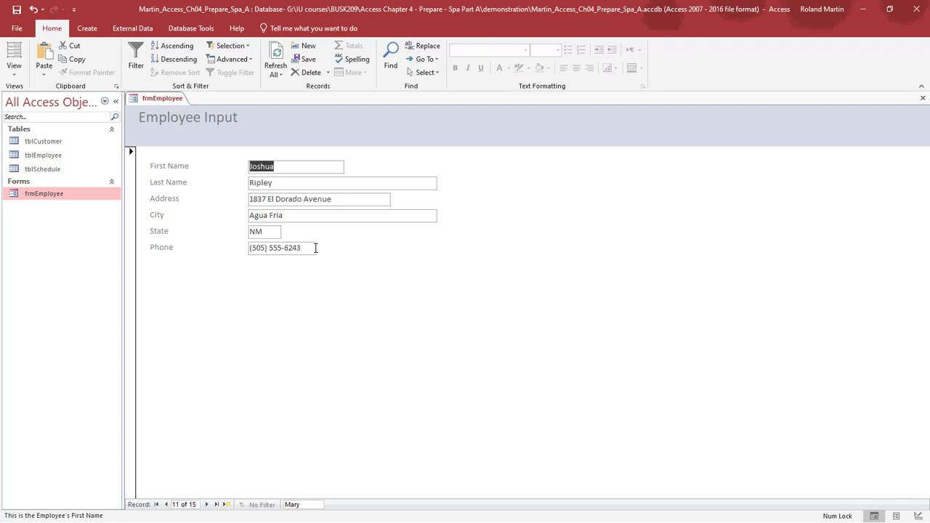
click(924, 99)
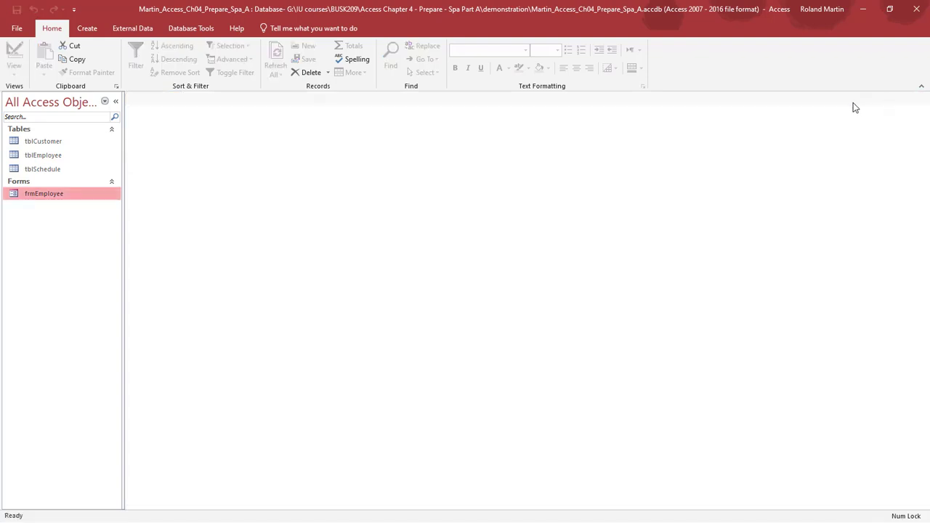
Step: Check the edited phone number in the tblEmployee table, and switch to Word to read instruction step 5
double_click(38, 155)
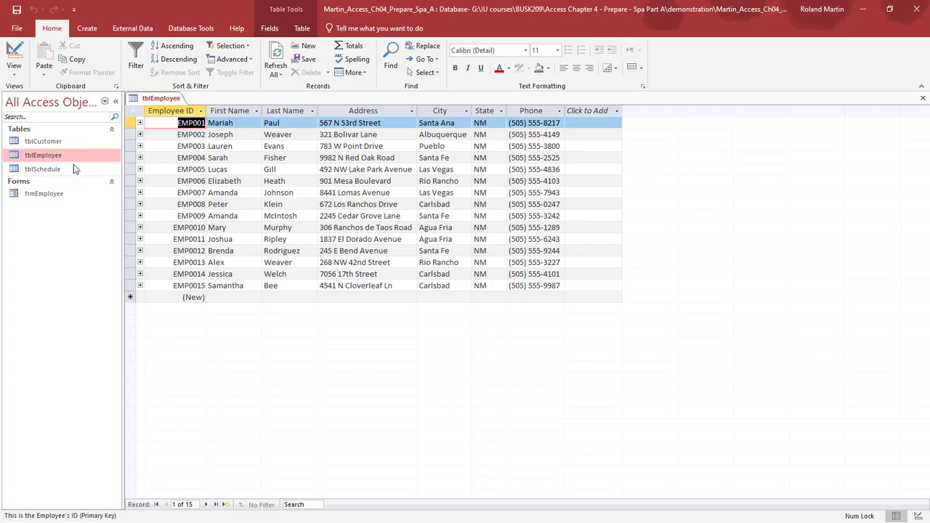
key(alt+Tab)
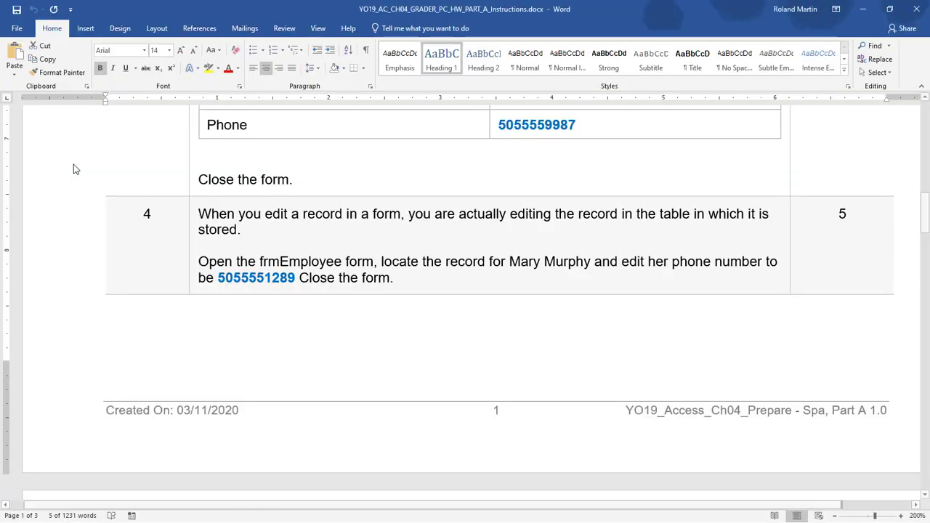
scroll(343, 331, down, 10)
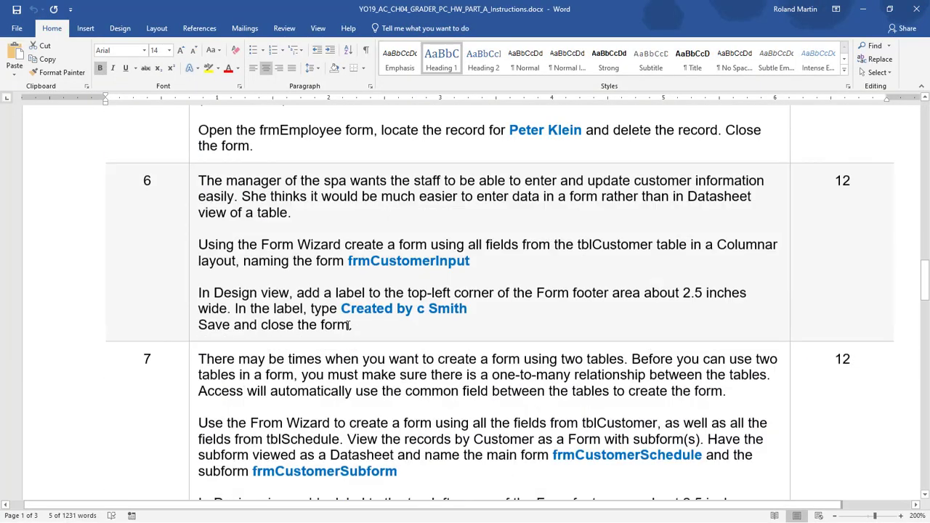
scroll(348, 326, up, 3)
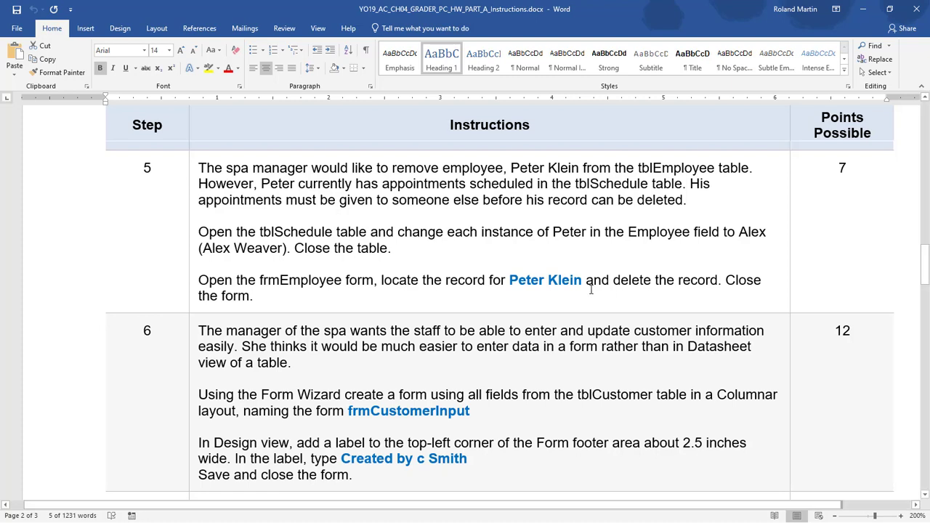
Step: Switch to Access, close tblEmployee, and reassign appointment S01 in the tblSchedule table to the replacement employee named in step 5
key(alt+Tab)
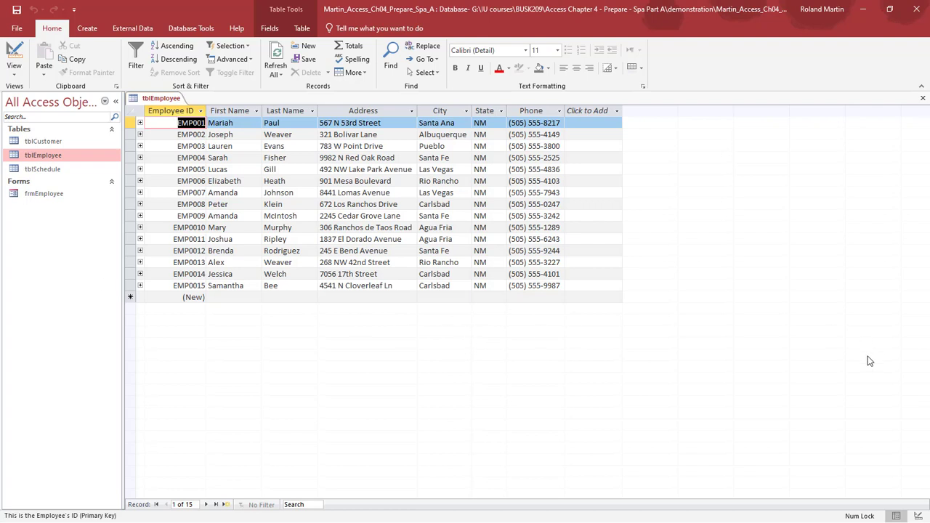
click(923, 97)
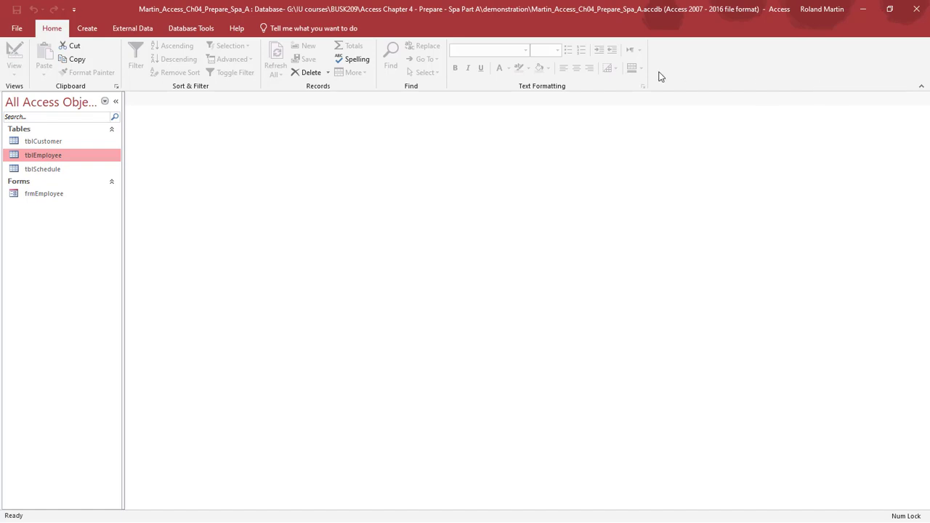
click(52, 172)
double_click(52, 172)
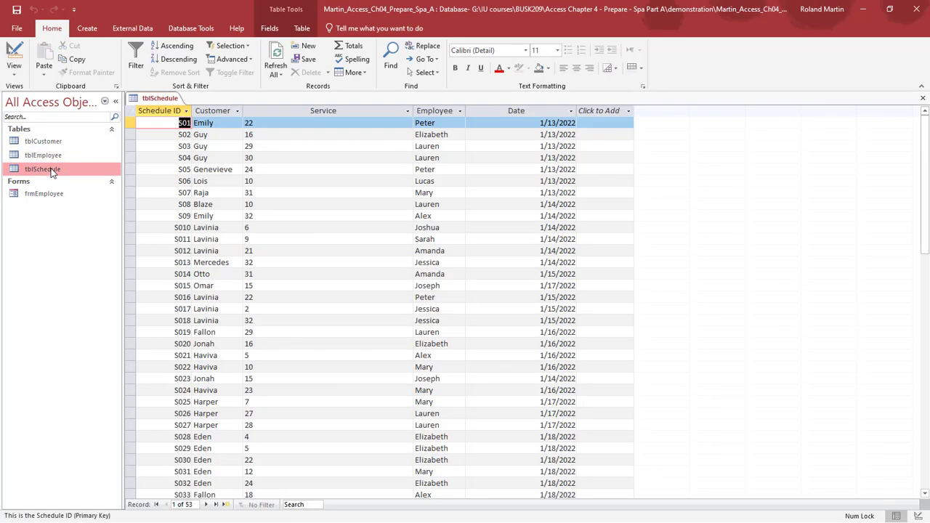
click(461, 123)
click(460, 123)
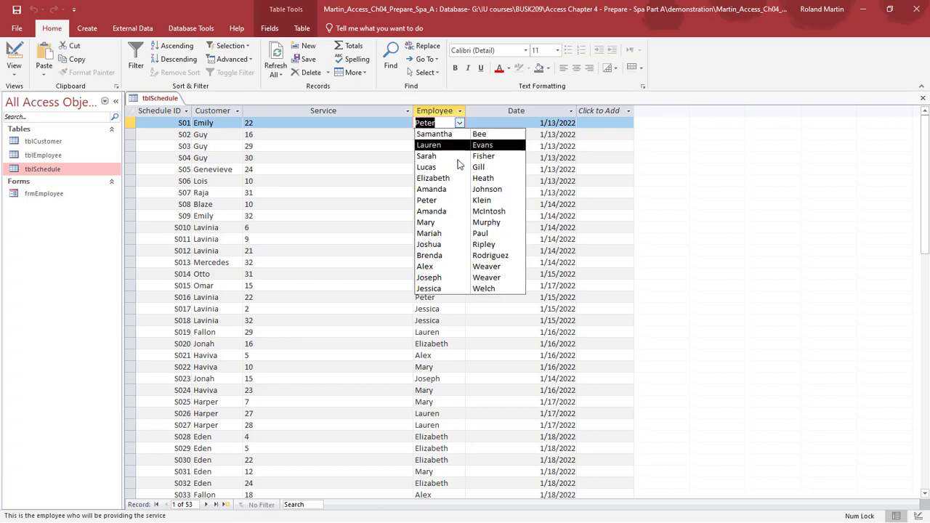
click(428, 270)
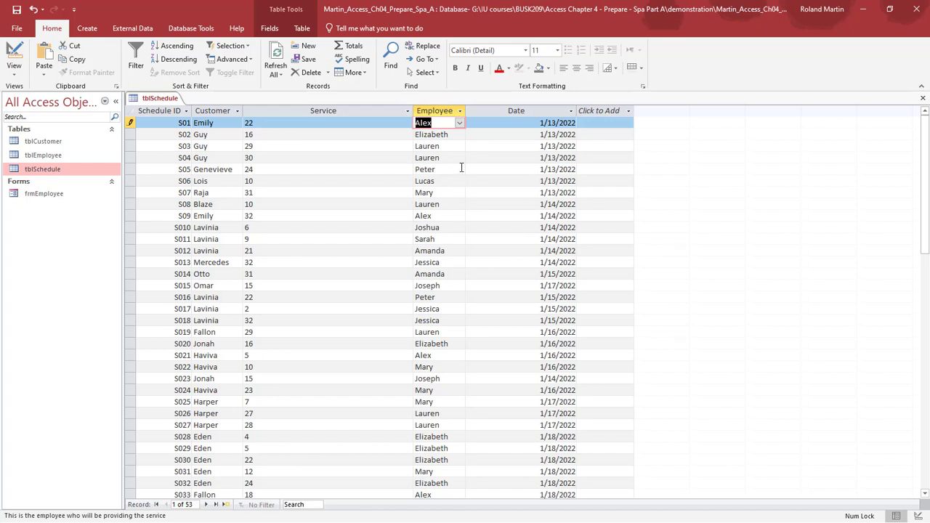
Step: Find the departing employee's next appointment by first name and reassign appointment S05 to the replacement employee
key(ctrl+f)
text(p)
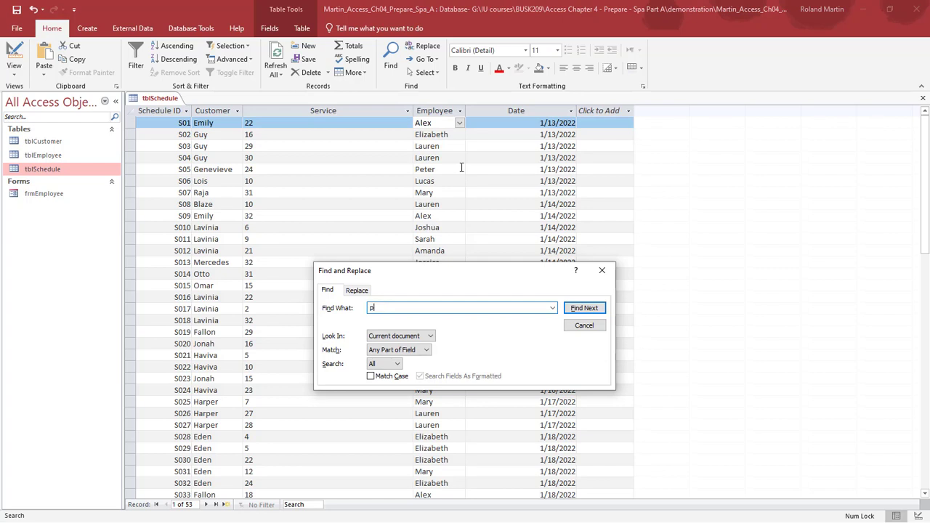
text(eter)
click(590, 309)
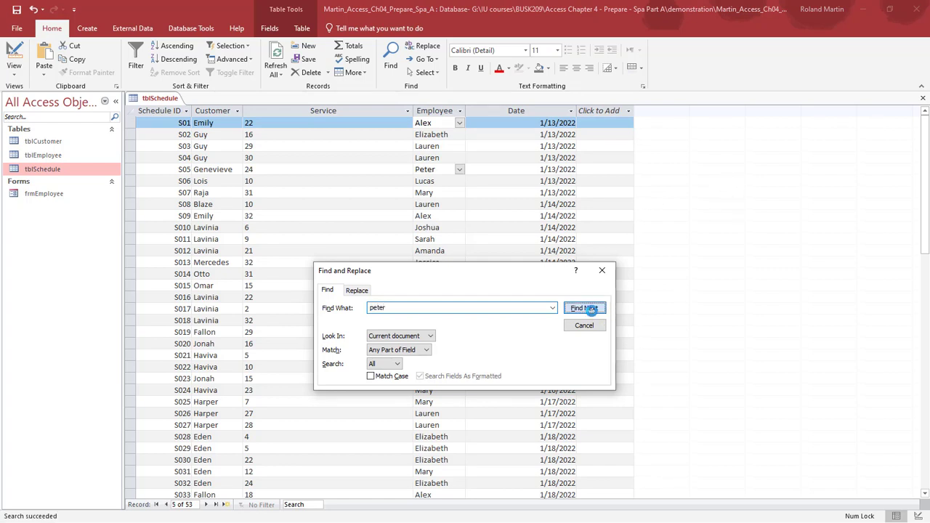
click(459, 171)
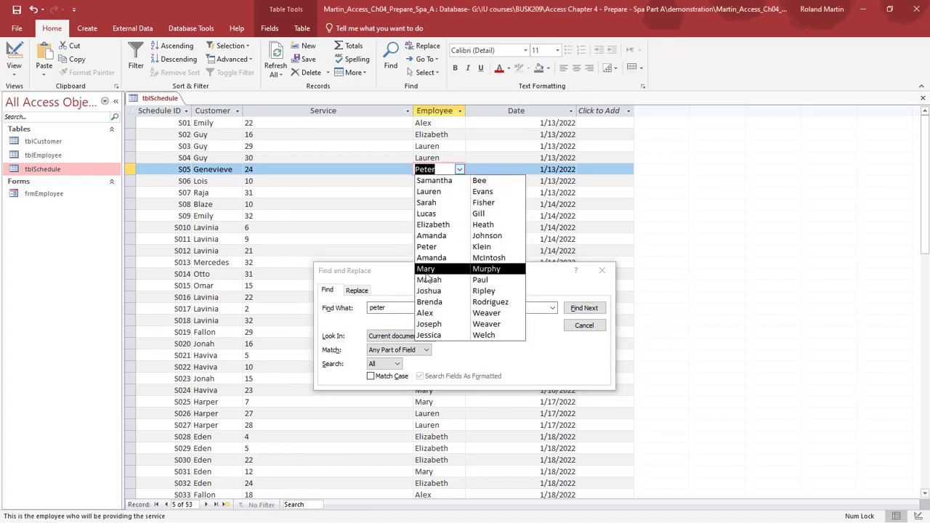
click(426, 314)
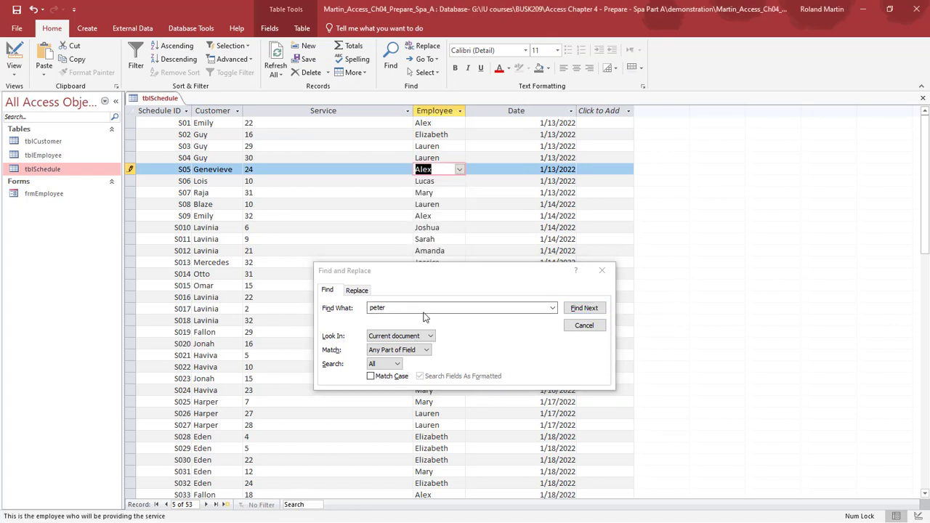
Step: Find the departing employee's following appointment and reassign appointment S016 to the replacement employee
click(586, 312)
click(459, 123)
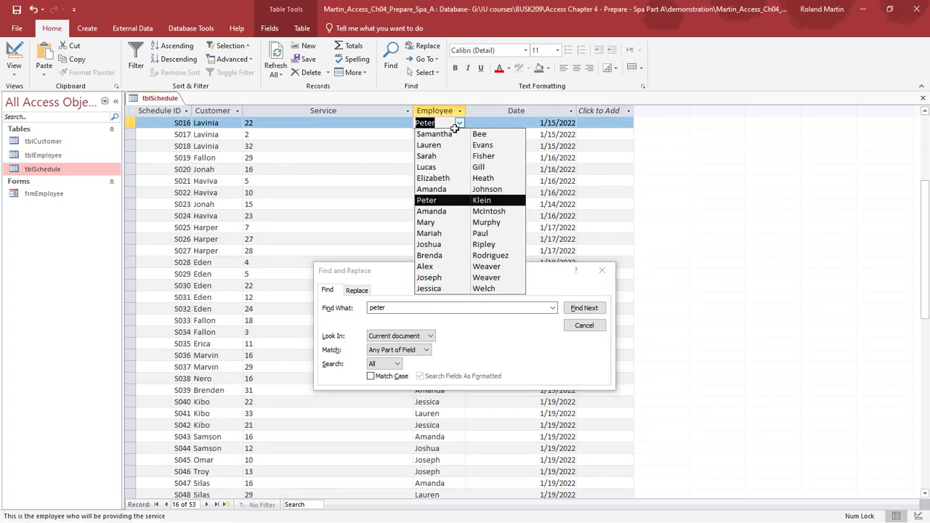
click(427, 267)
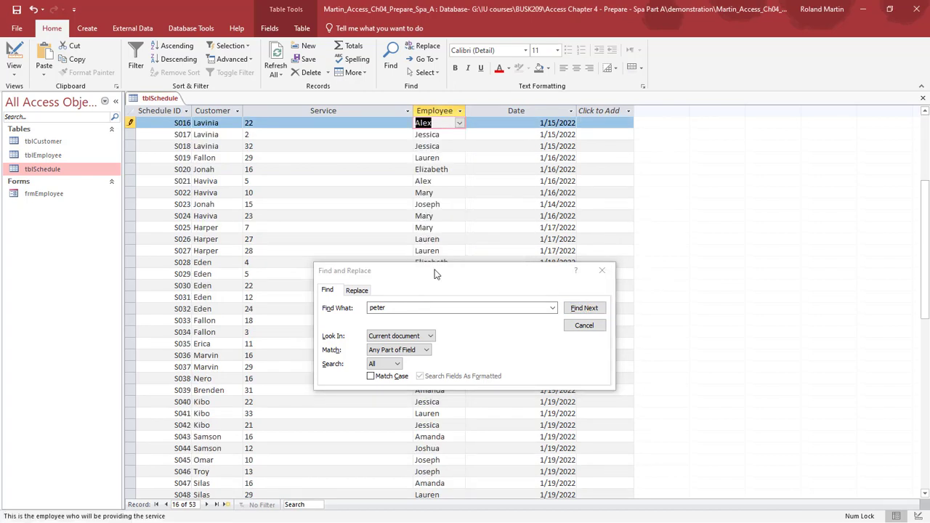
Step: Check tblSchedule for any remaining appointments of the departing employee, and close the search and the table
click(593, 310)
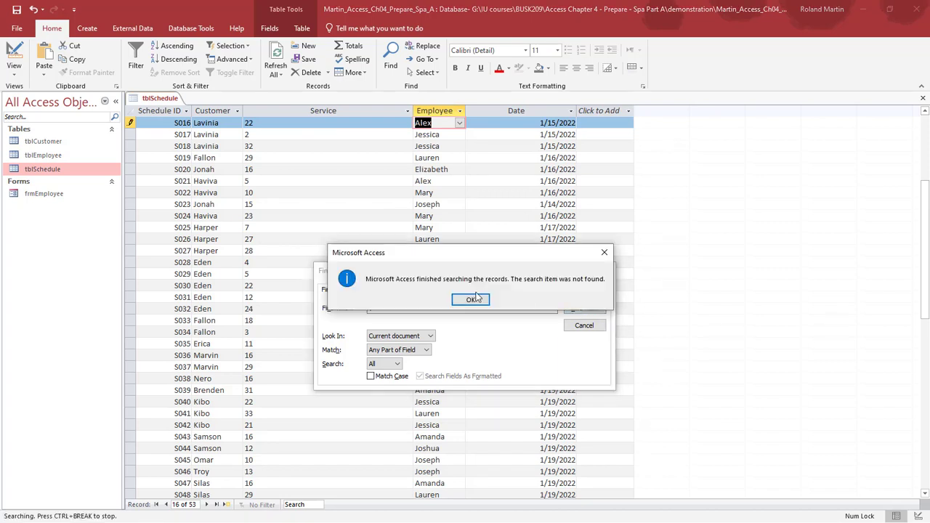
click(470, 301)
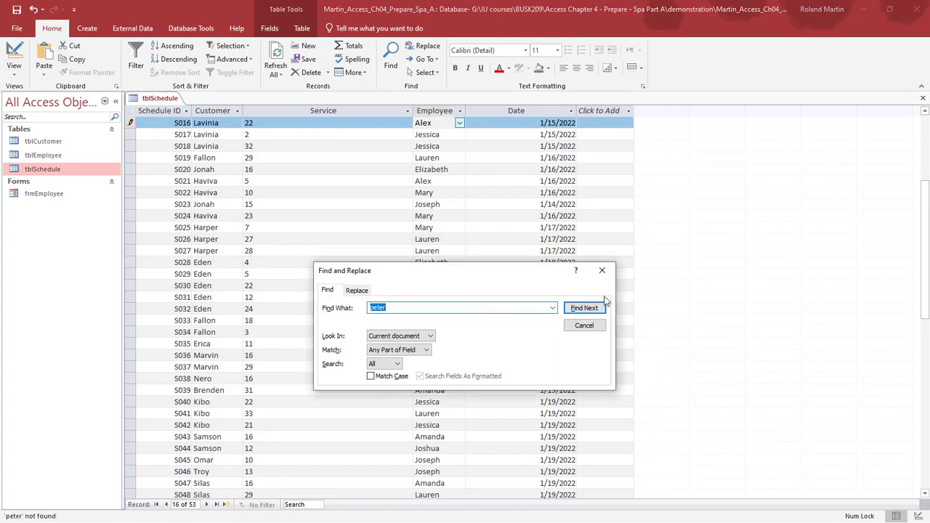
click(604, 271)
scroll(884, 308, down, 2)
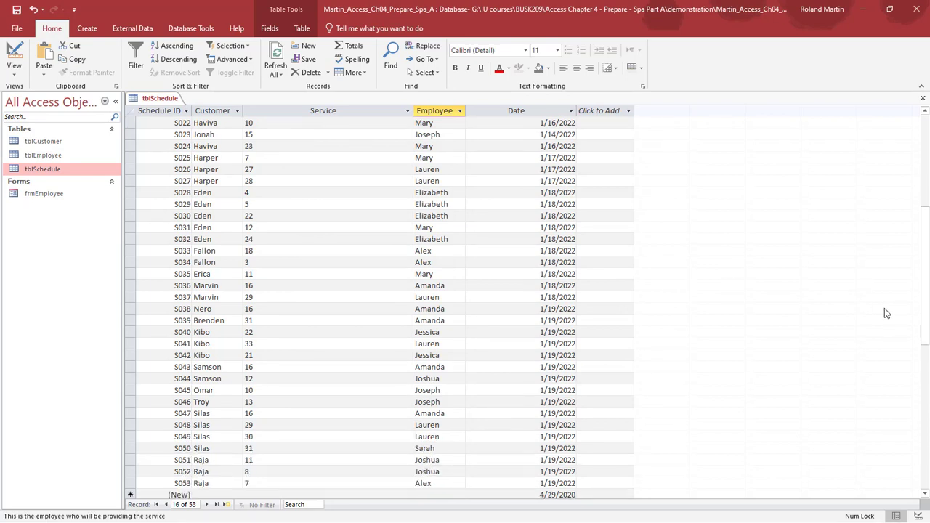
scroll(884, 308, up, 4)
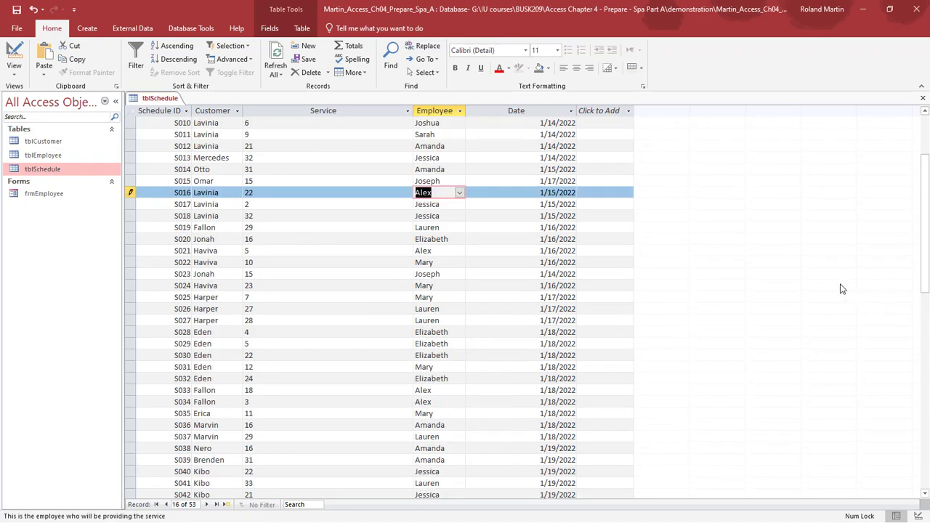
click(923, 100)
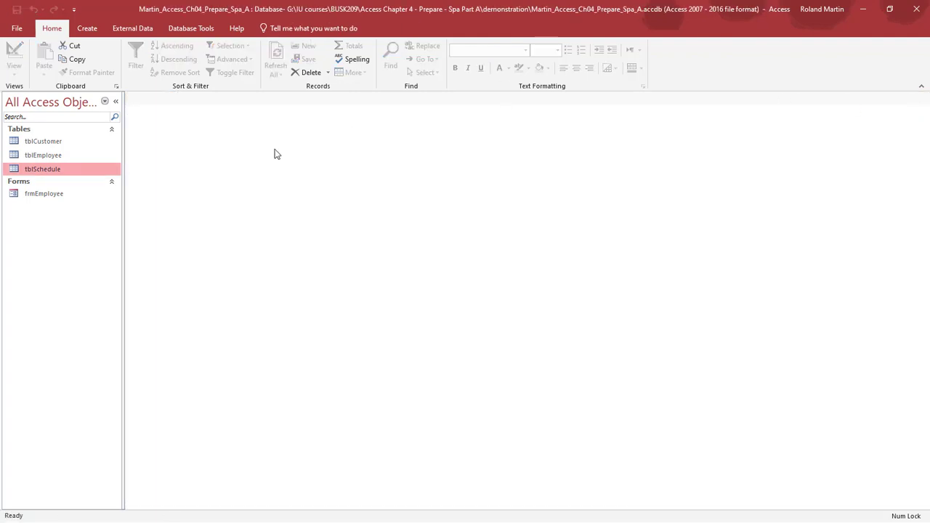
Step: Open the frmEmployee form and locate the departing employee's record by searching for the first name
double_click(56, 194)
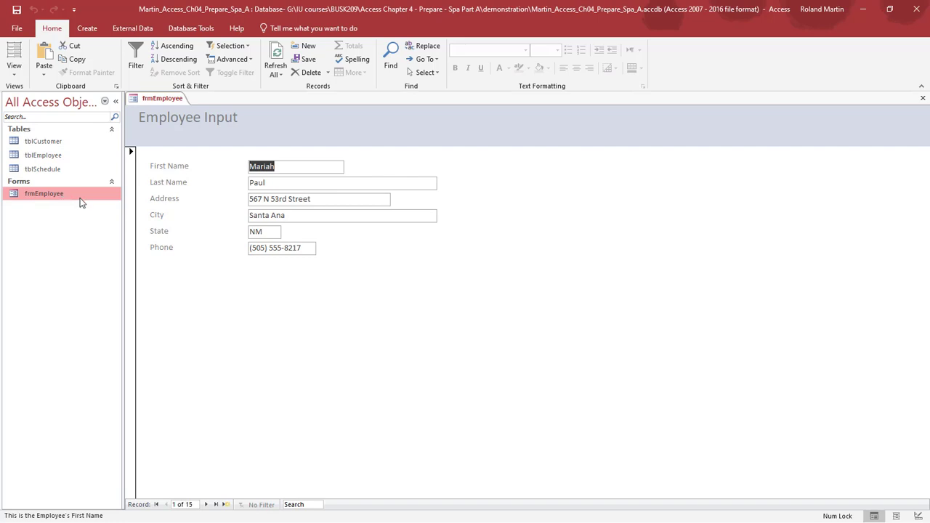
click(299, 503)
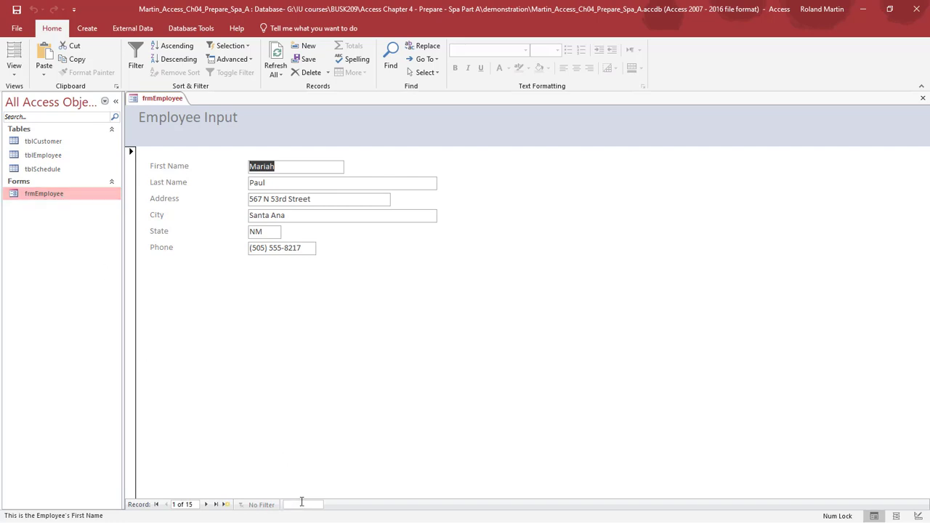
text(peter)
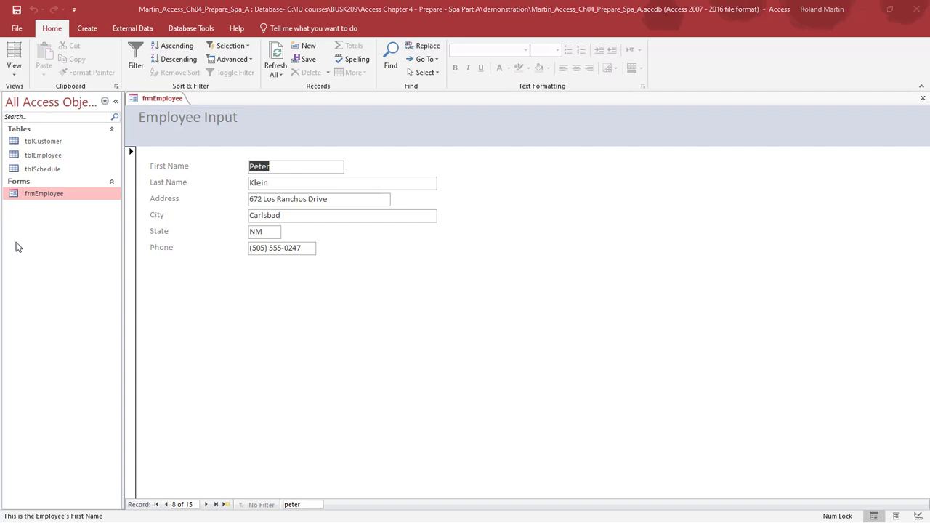
click(313, 170)
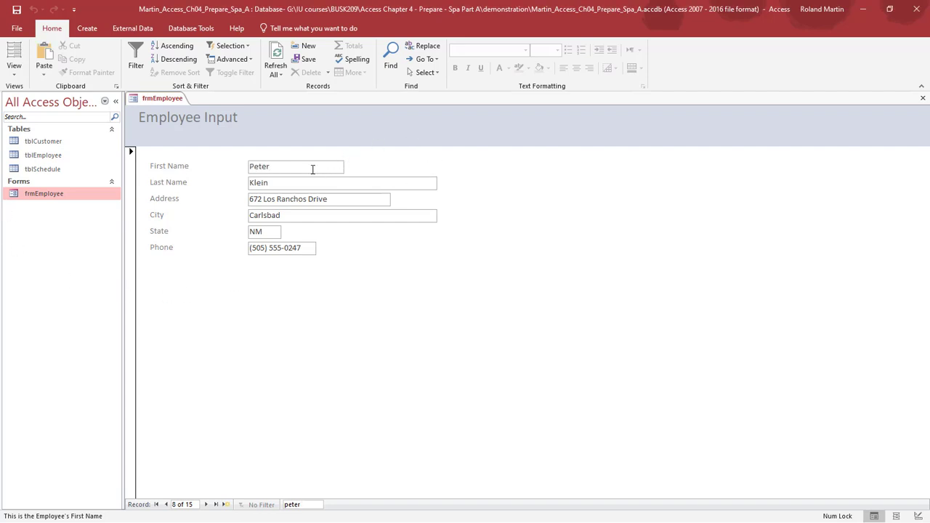
click(298, 199)
click(166, 505)
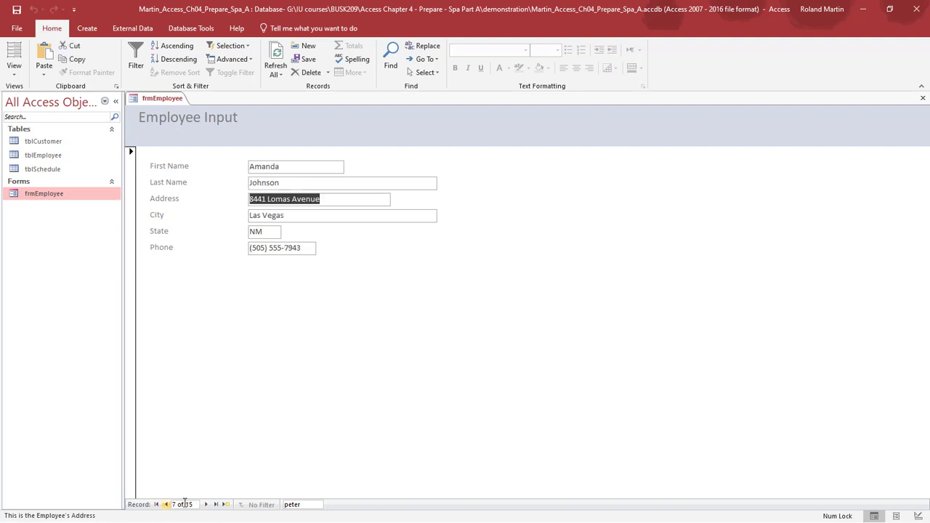
click(206, 504)
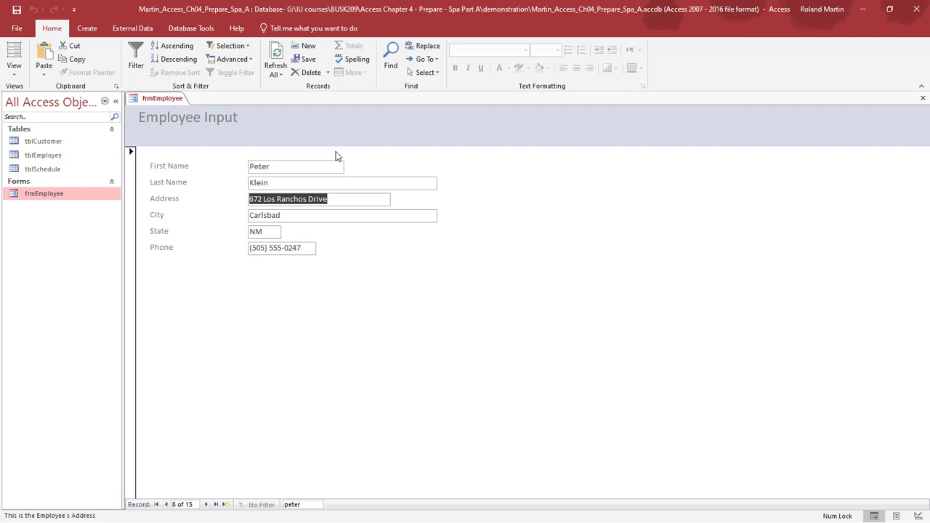
Step: Delete the departing employee's entire record, close the frmEmployee form, and open the tblEmployee table to check the deletion
click(328, 73)
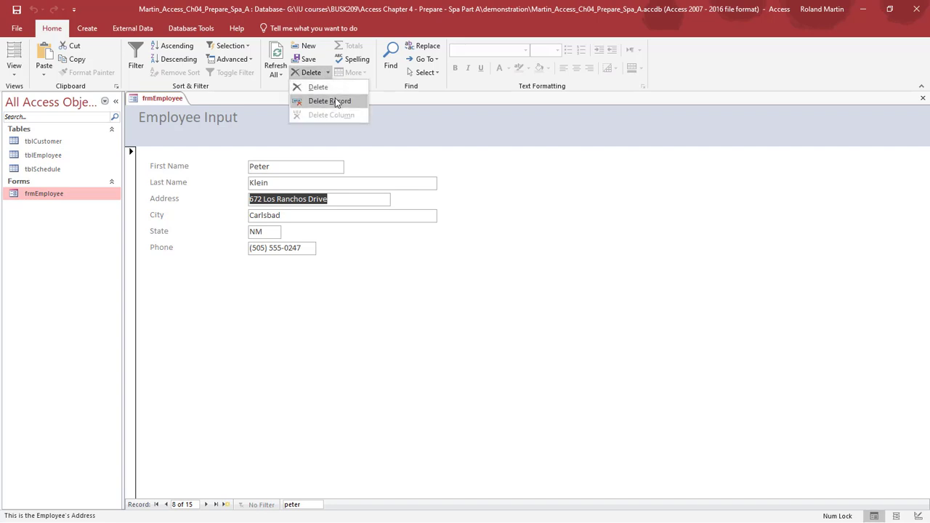
click(335, 101)
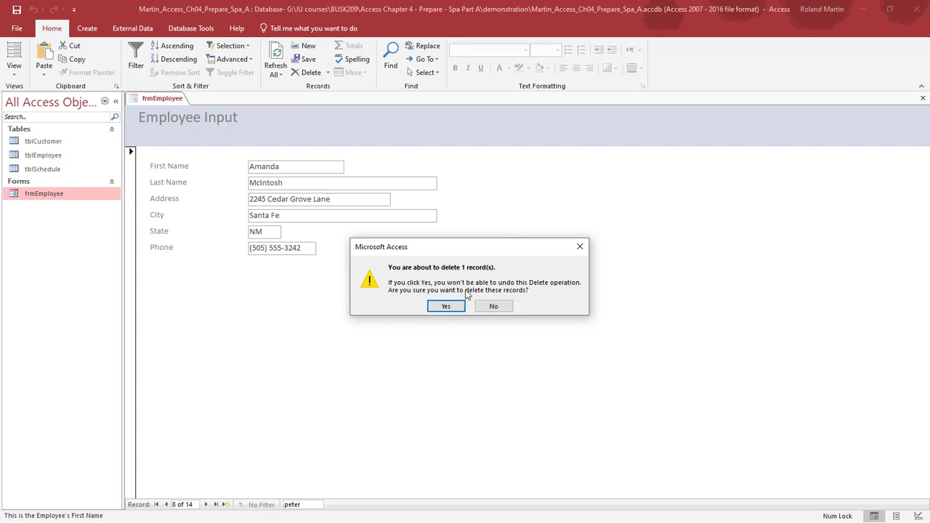
click(443, 307)
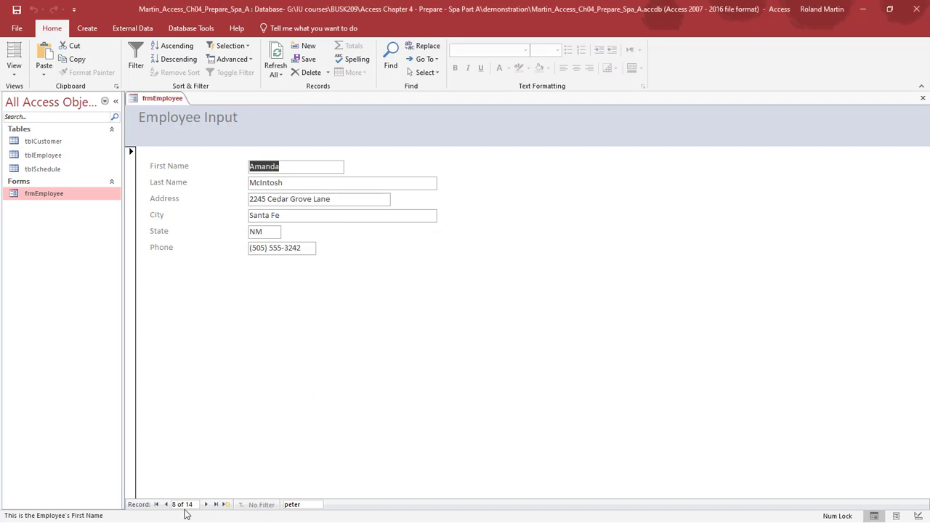
click(923, 100)
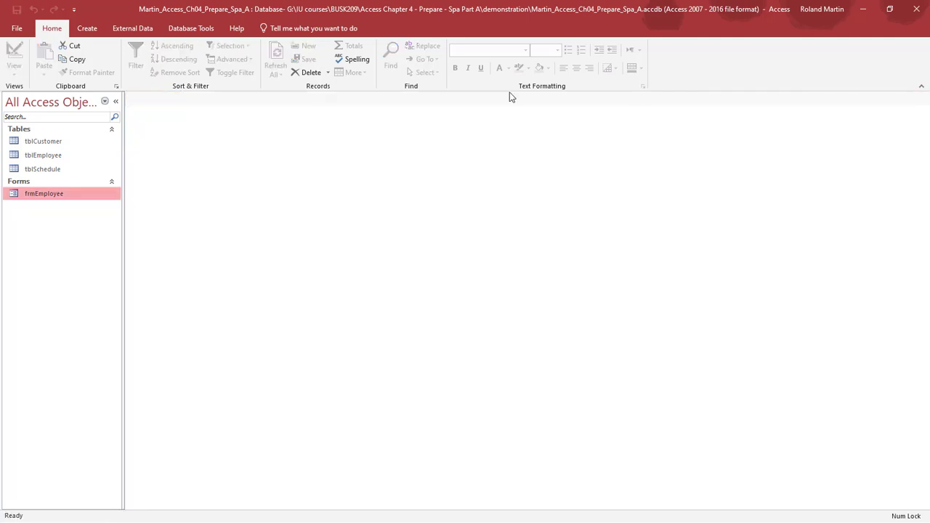
double_click(49, 159)
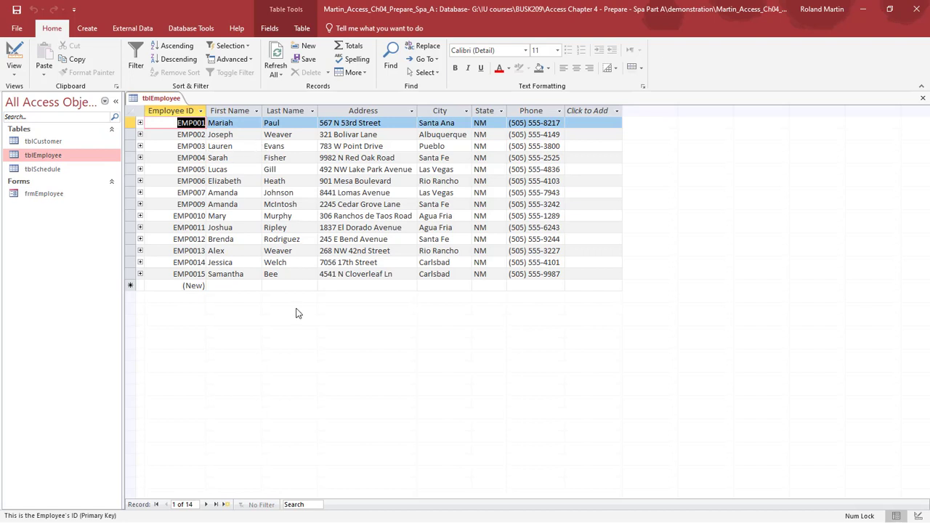
Step: Close the tblEmployee table, switch to the Word instructions and read step 6 about the customer input form
click(923, 98)
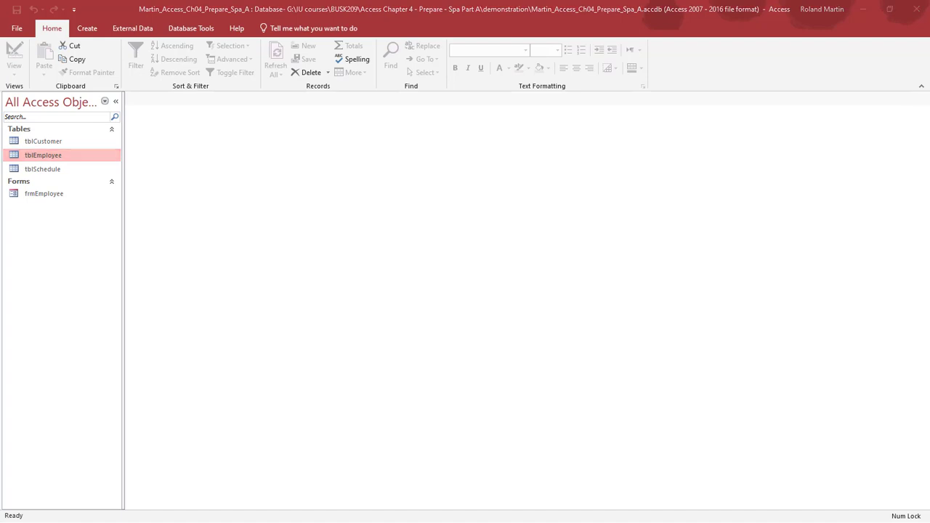
key(alt+Tab)
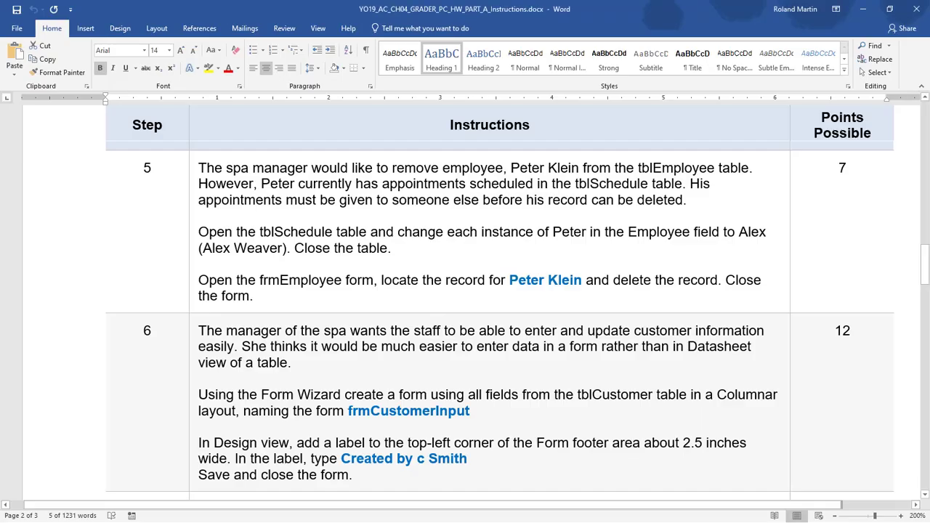
scroll(477, 324, down, 3)
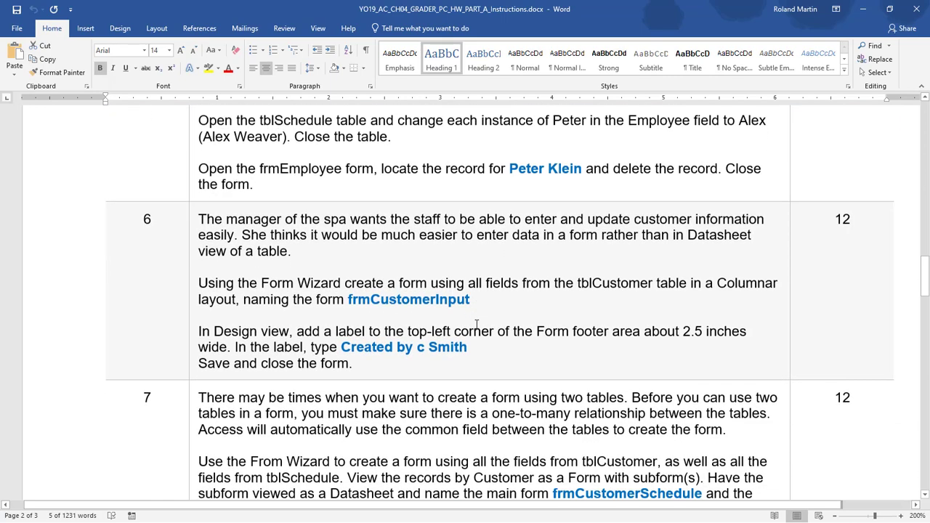
scroll(477, 324, down, 3)
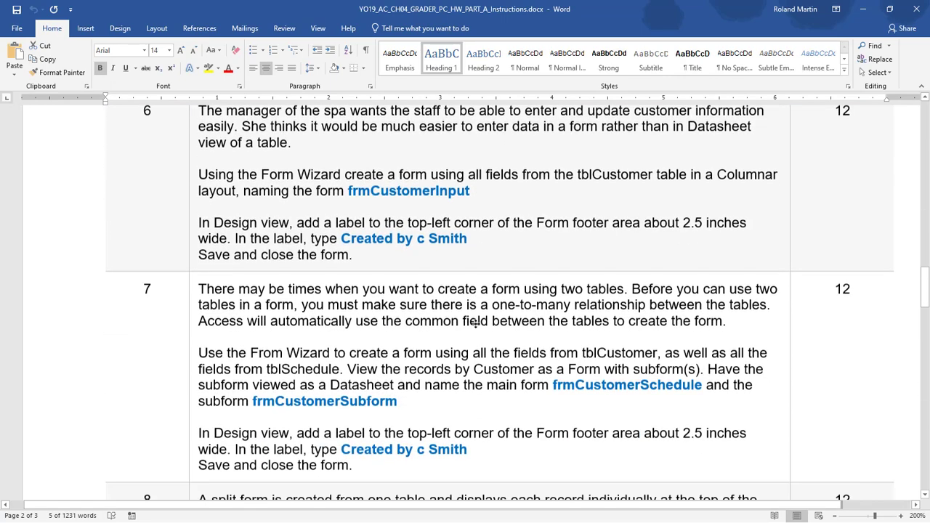
scroll(477, 324, up, 2)
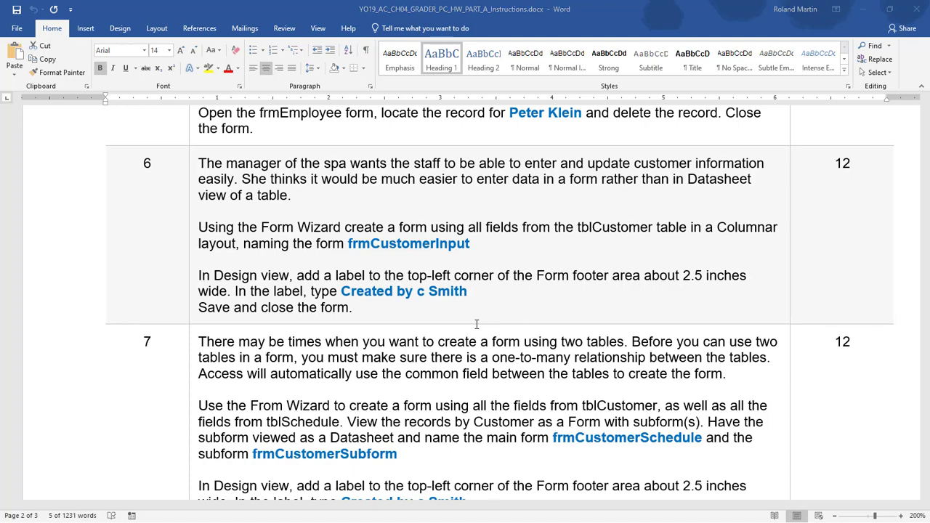
Step: Return to Access, start the Form Wizard and add all fields from the tblCustomer table
key(alt+Tab)
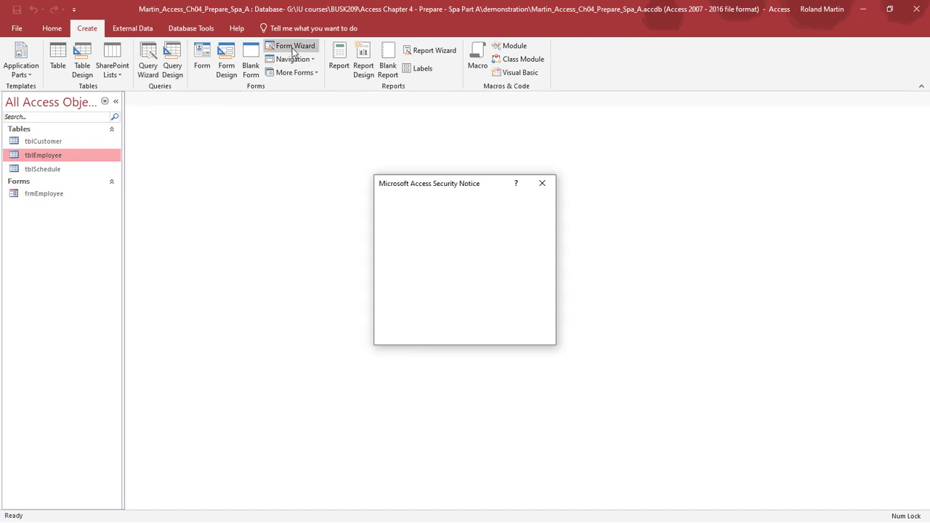
click(294, 48)
click(483, 335)
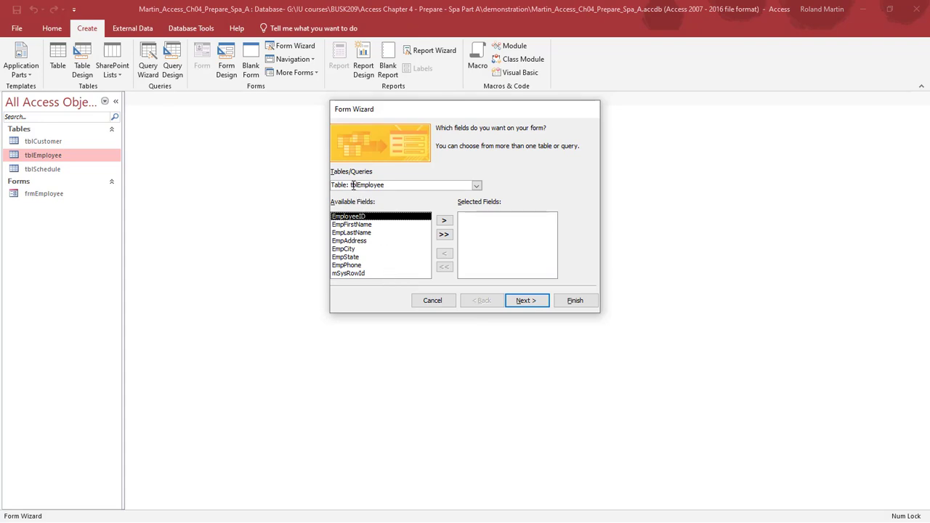
click(477, 185)
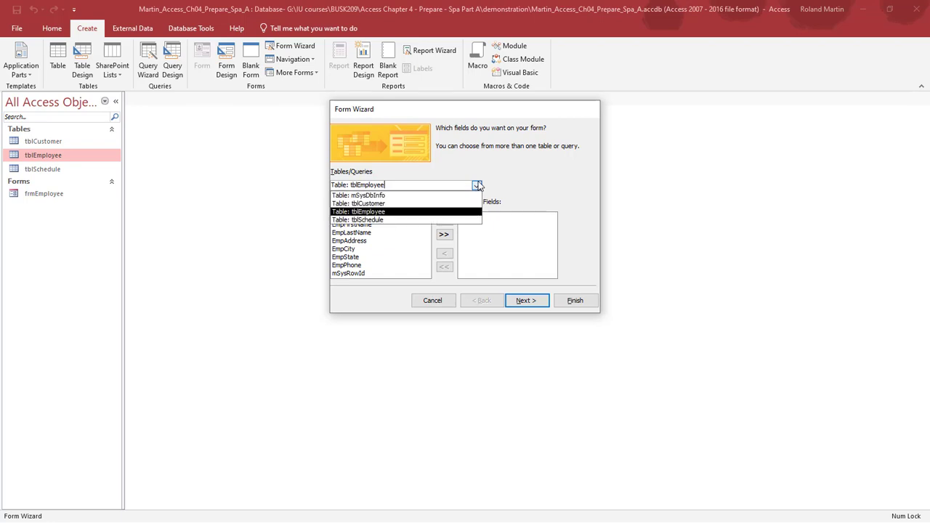
click(376, 204)
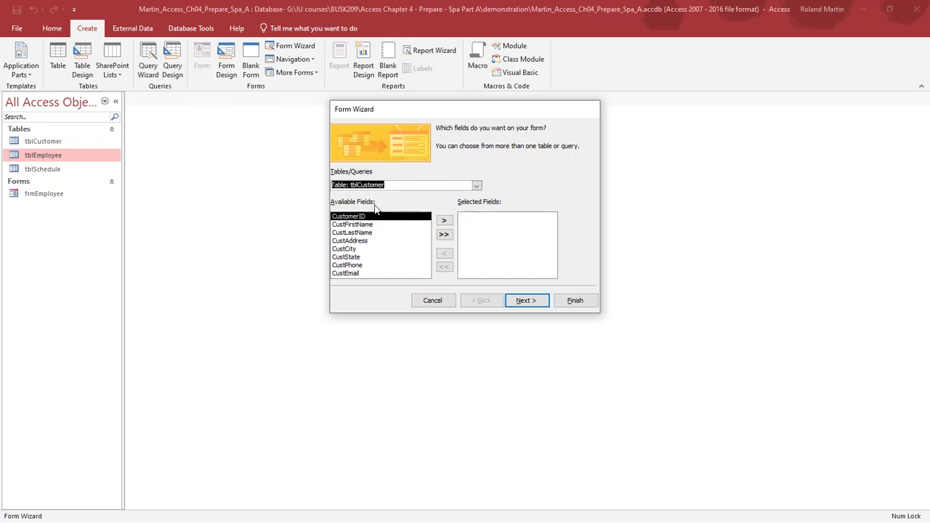
click(445, 236)
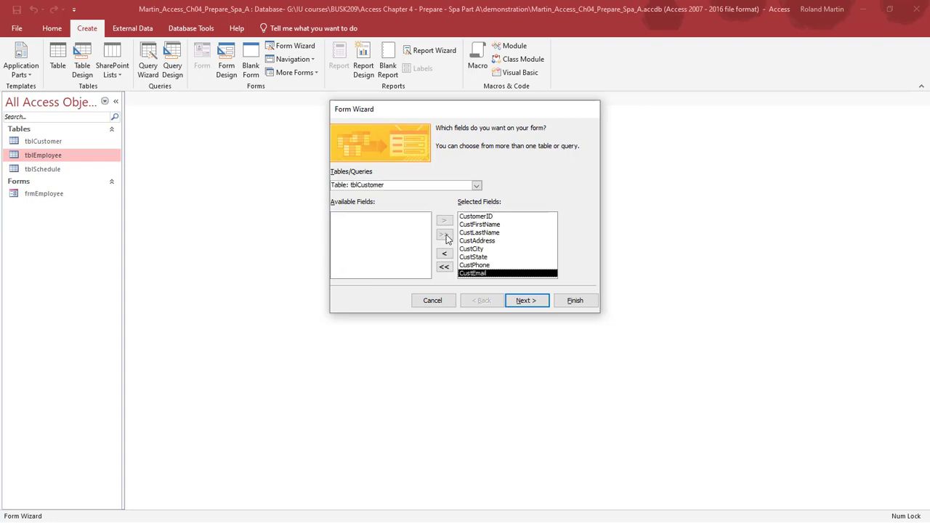
Step: Keep the Columnar layout, title the form frmCustomerInput, and finish the wizard with the form's design open for modification
click(528, 301)
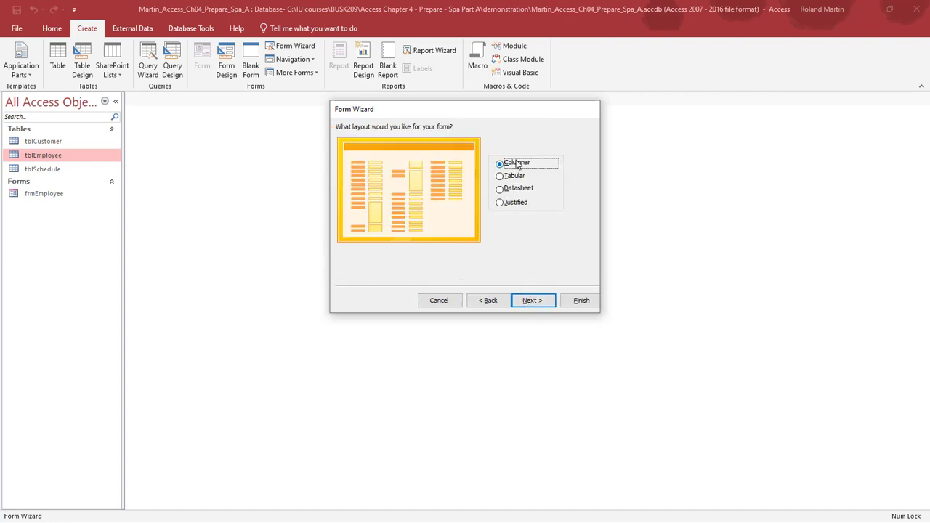
click(531, 304)
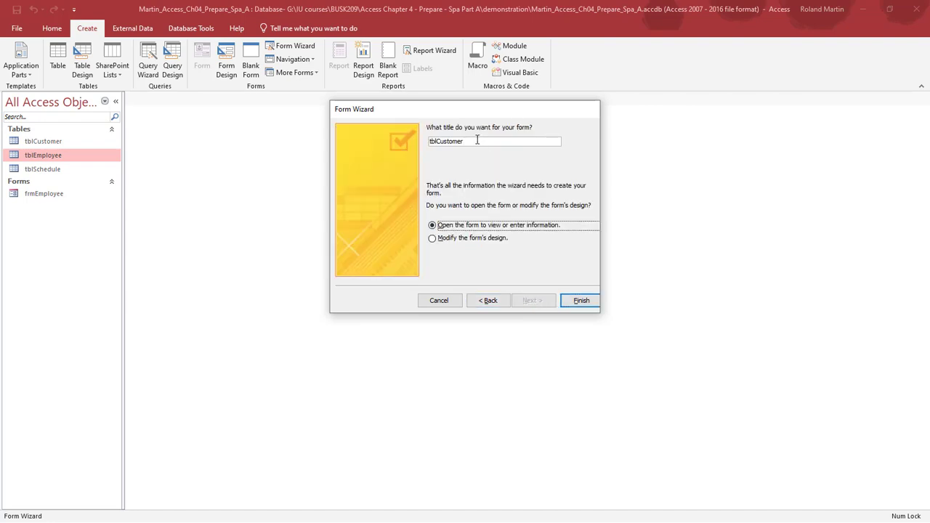
drag(474, 142, 415, 139)
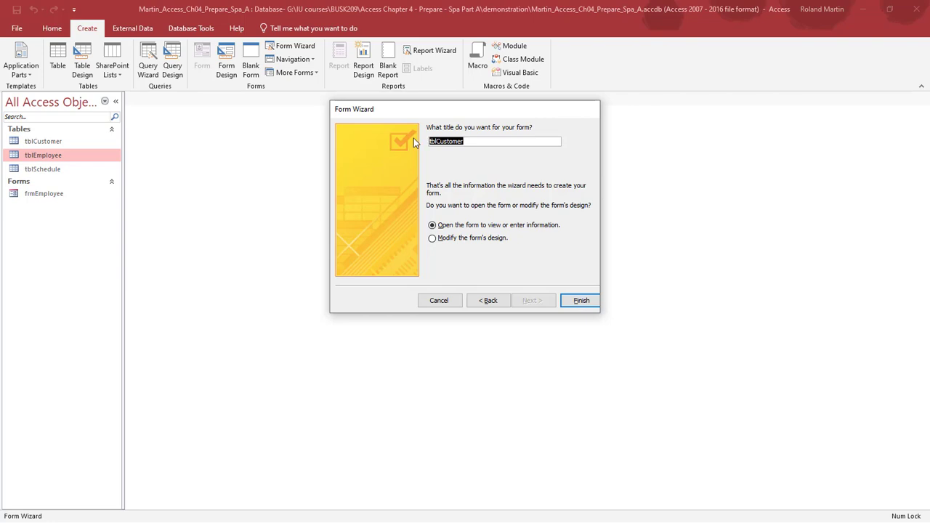
text(frmCustomerInput)
click(433, 240)
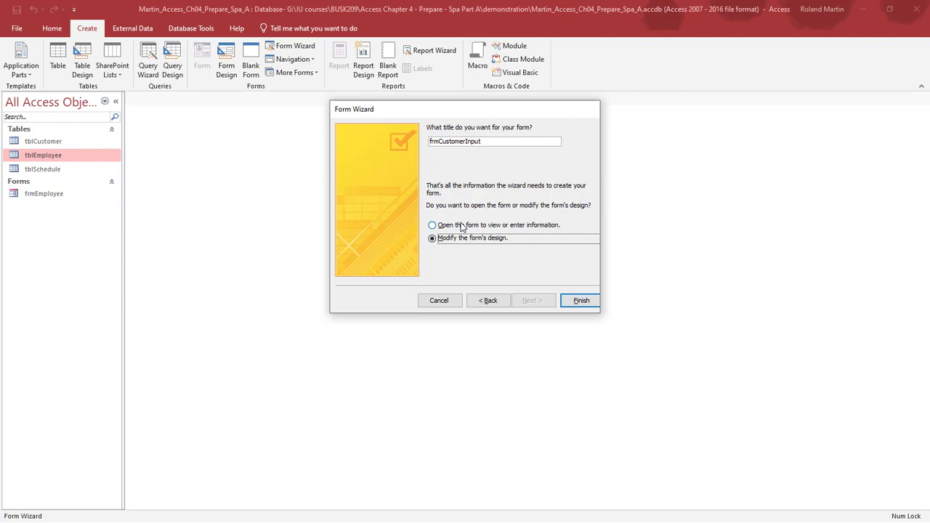
click(579, 302)
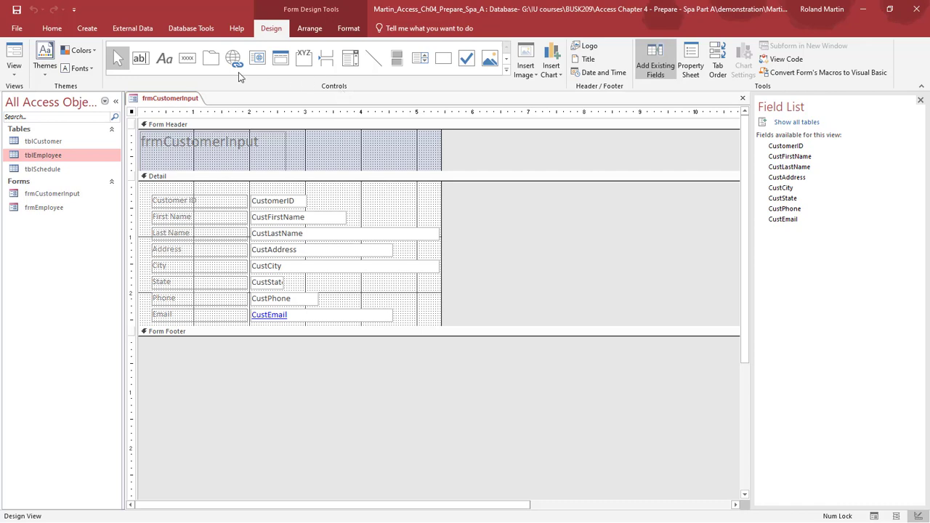
Step: Add a label about 2.5 inches wide at the form footer's top-left corner with the "Created by" text and creator's name, and save and close the form
click(162, 63)
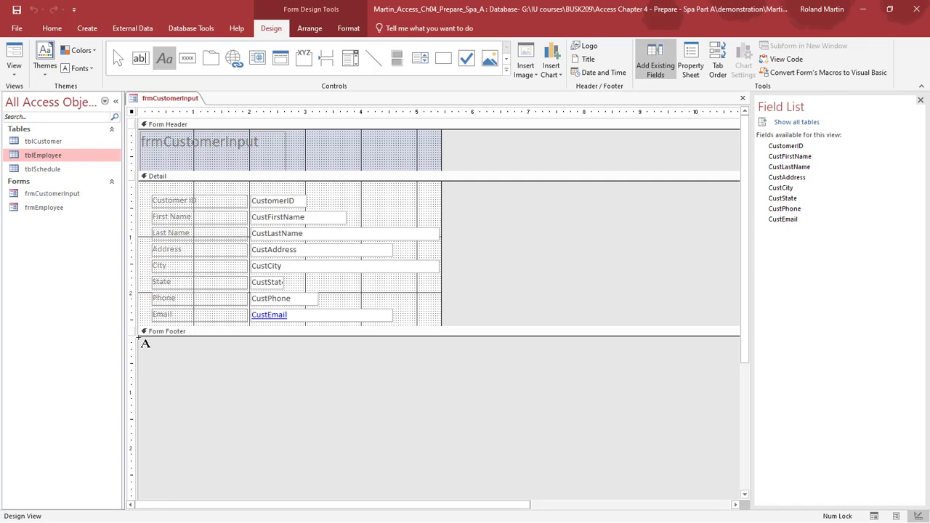
drag(139, 338, 277, 371)
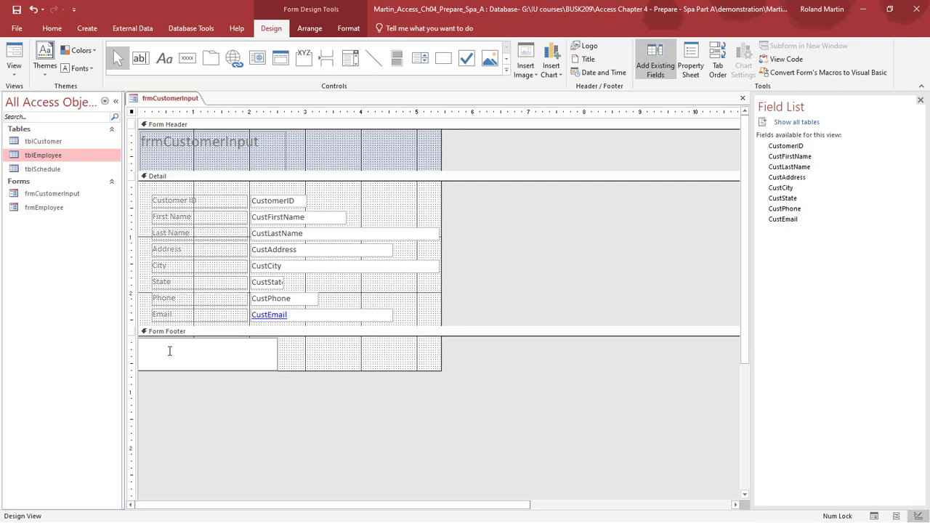
text(Created by c Smith)
click(405, 353)
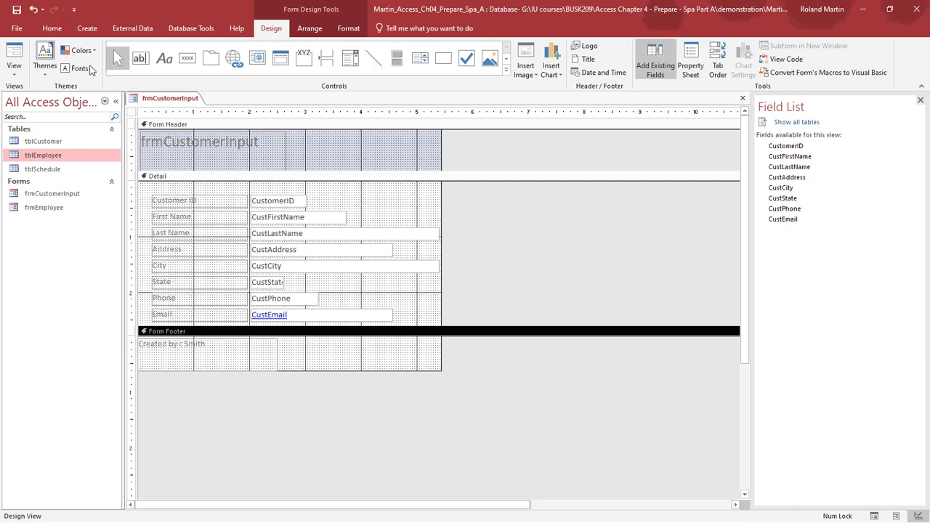
click(18, 9)
click(742, 99)
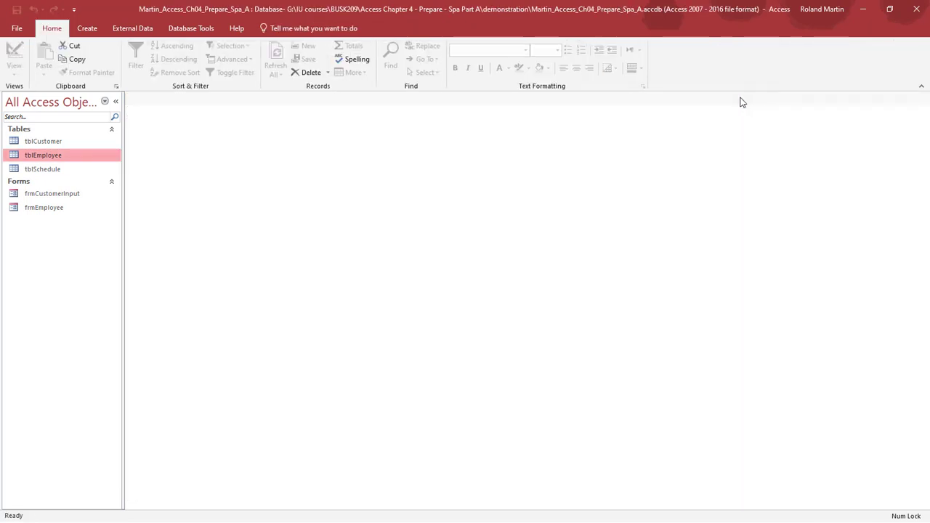
Step: Switch to the Word instructions to read step 7 about the two-table form, and return to Access
key(alt+Tab)
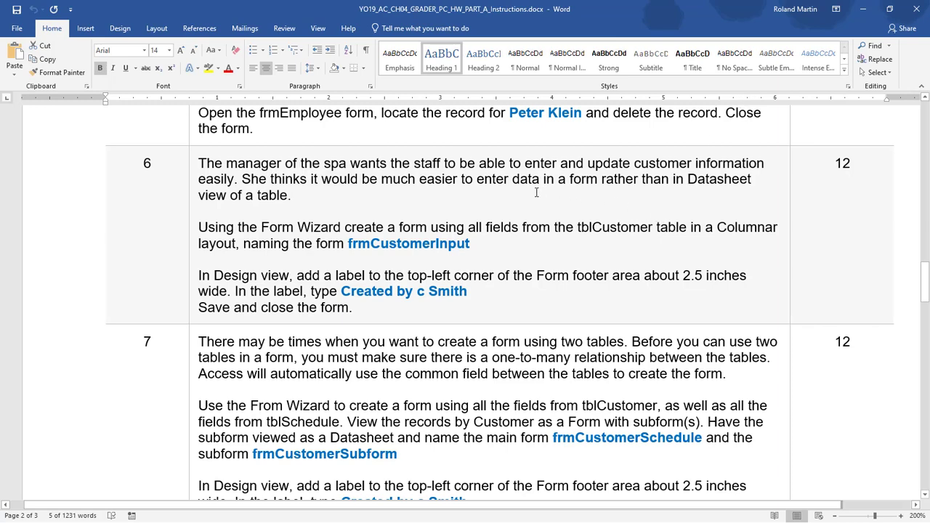
scroll(540, 254, down, 3)
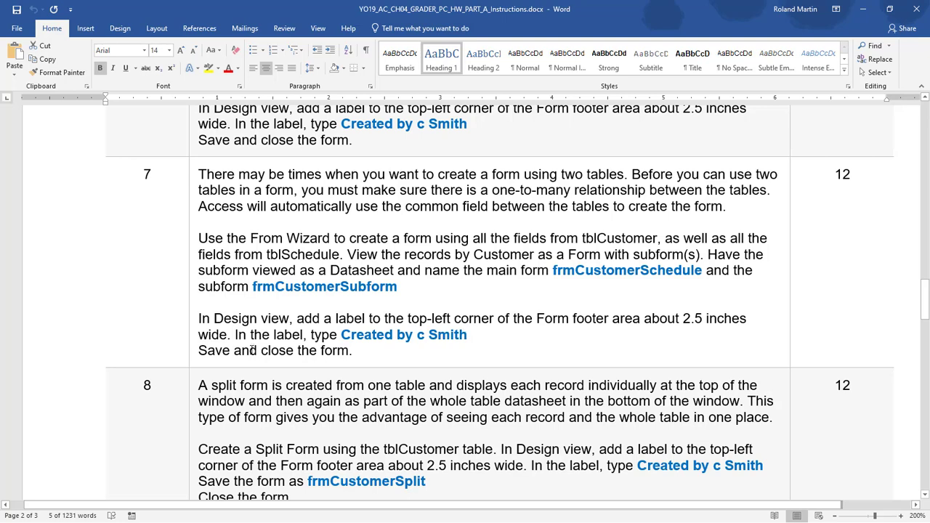
key(alt+Tab)
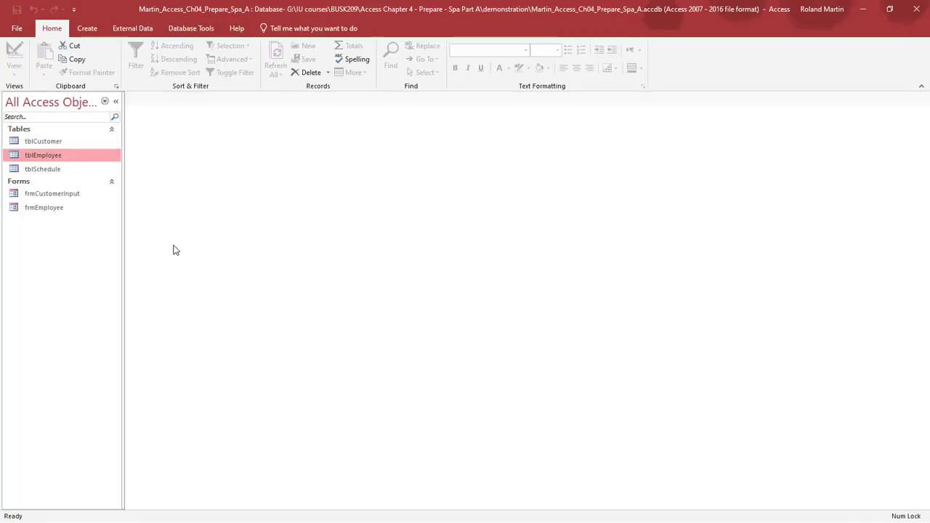
Step: Start another form with the Form Wizard and add all fields from the tblCustomer table
click(87, 30)
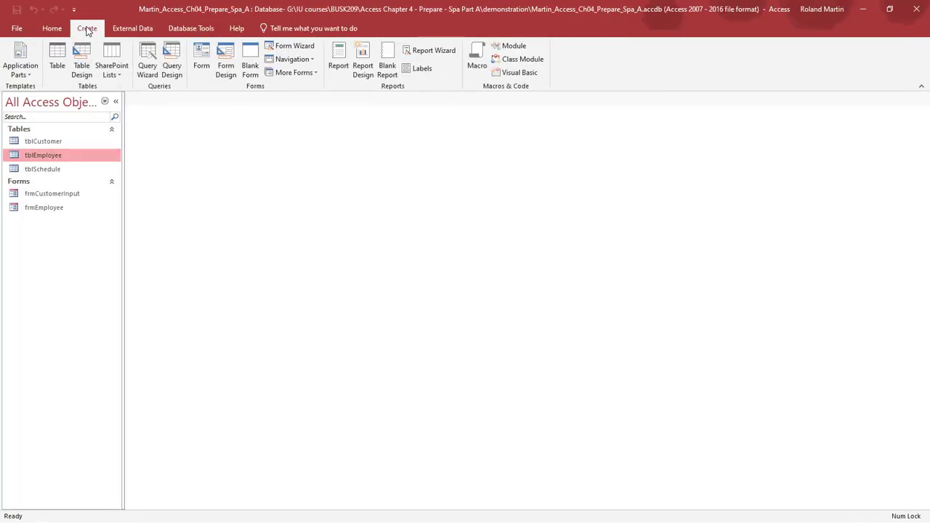
click(315, 49)
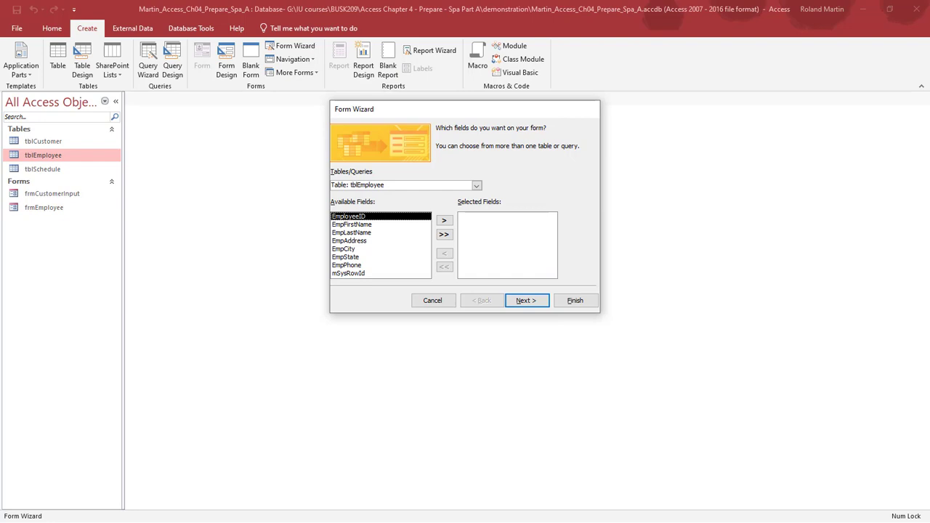
click(477, 186)
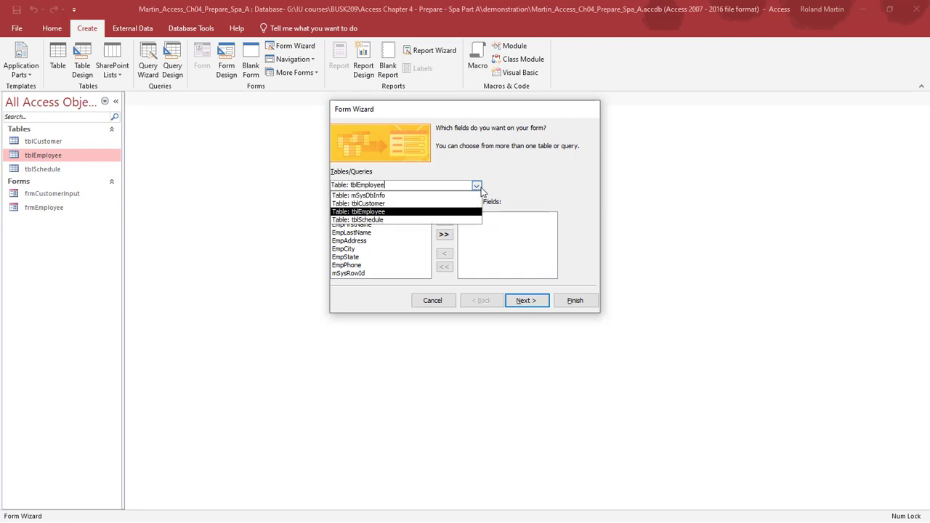
click(390, 205)
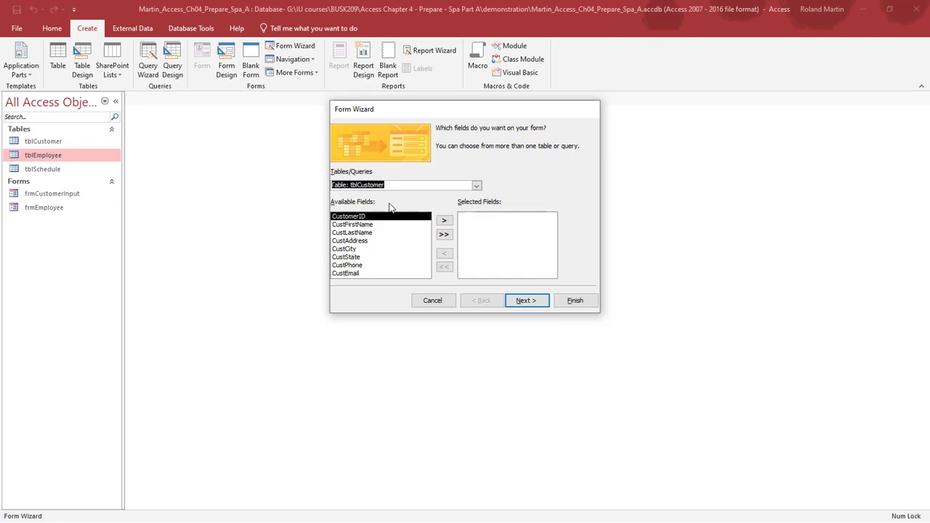
click(445, 234)
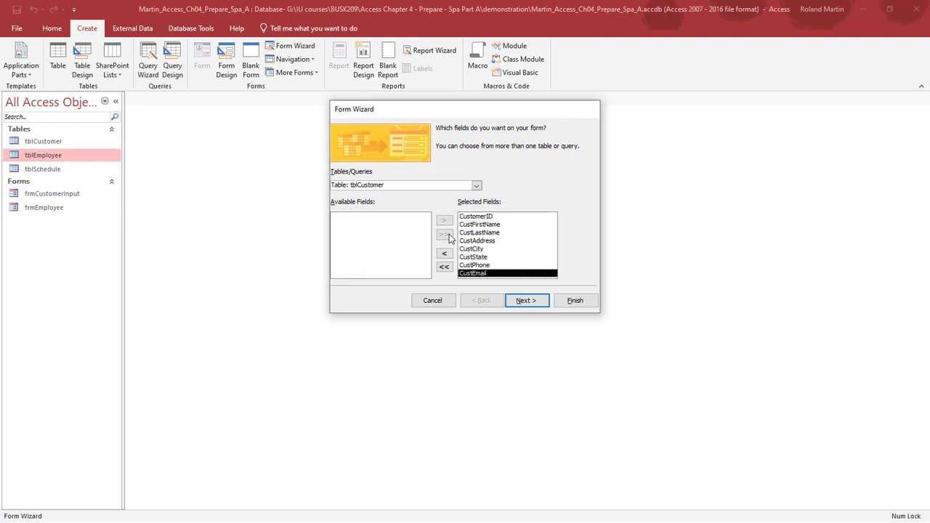
click(526, 301)
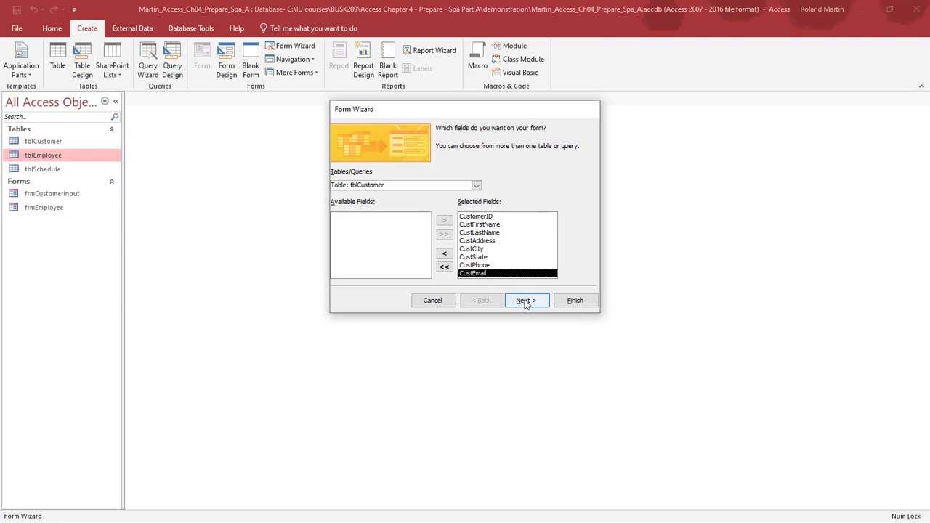
click(526, 300)
Step: Add all fields from the tblSchedule table to the form's selected fields
click(476, 186)
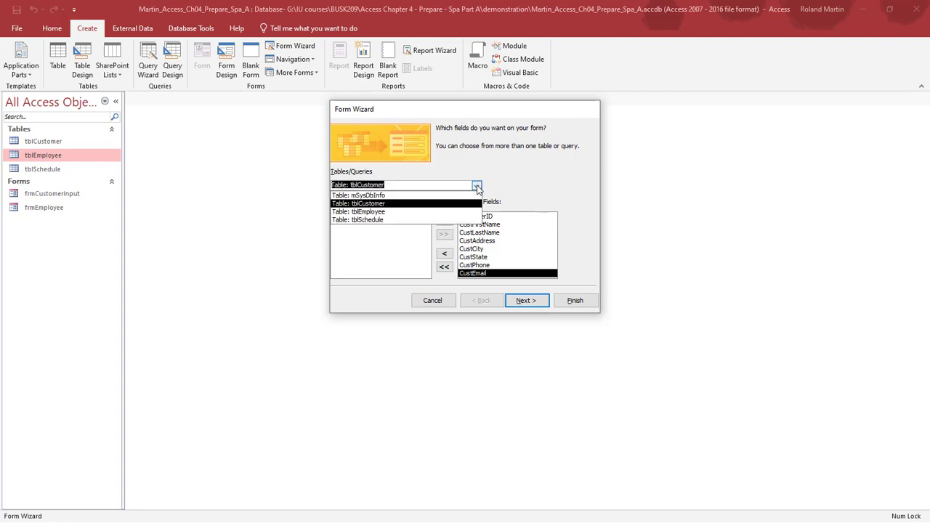
click(374, 219)
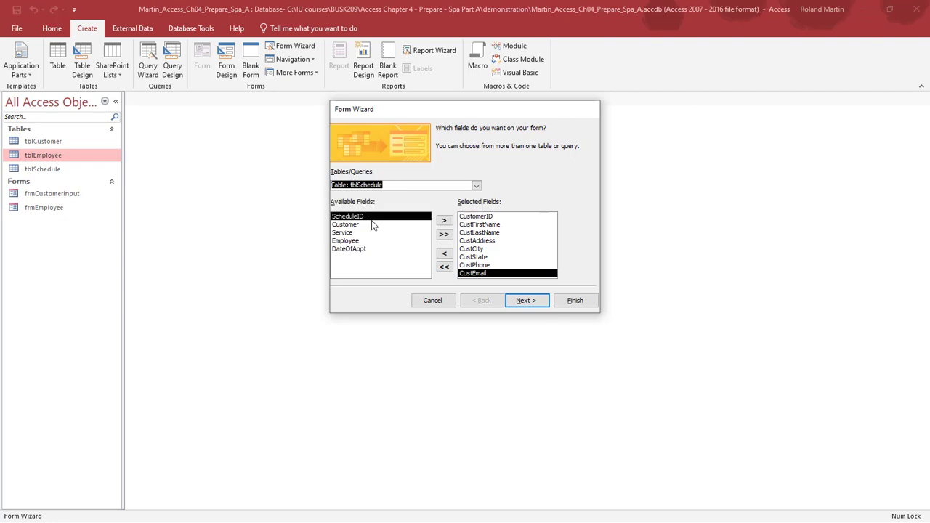
click(445, 235)
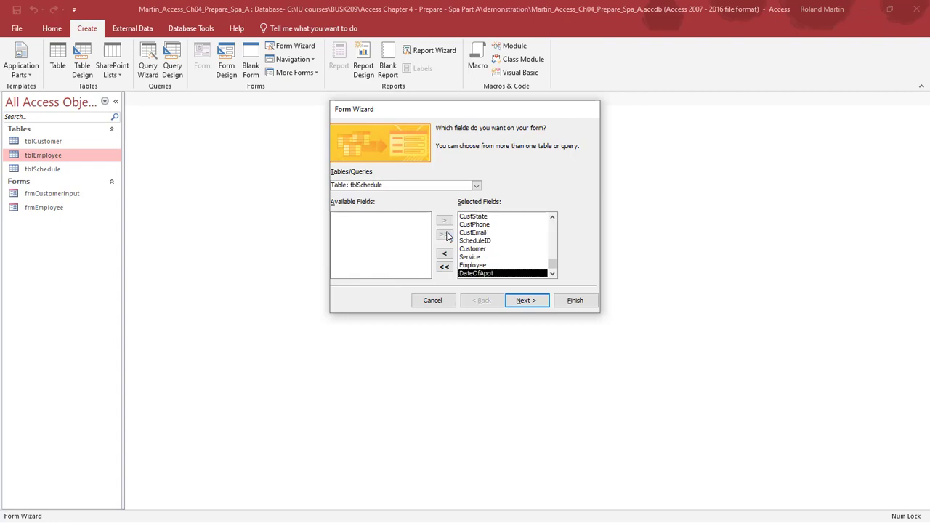
Step: Keep the data viewed by tblCustomer as a form with subform(s), and keep the Datasheet layout for the subform
click(535, 302)
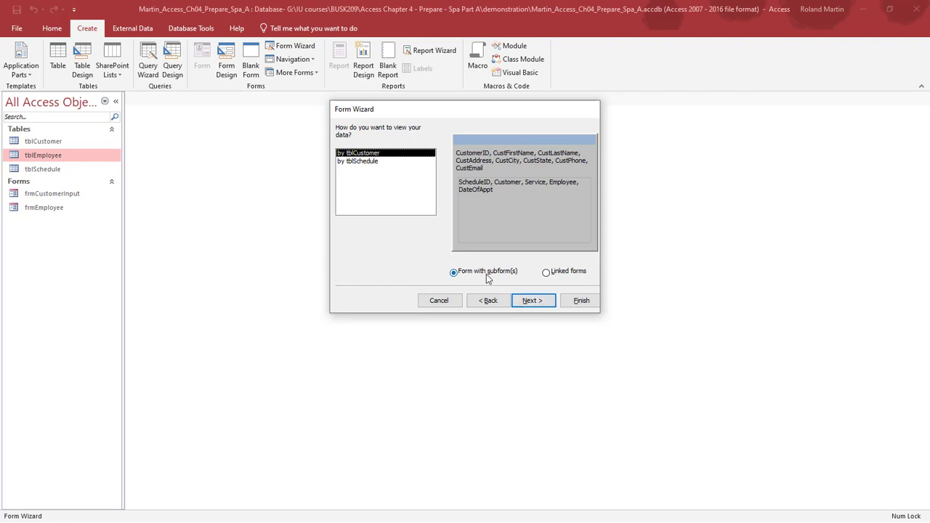
click(536, 304)
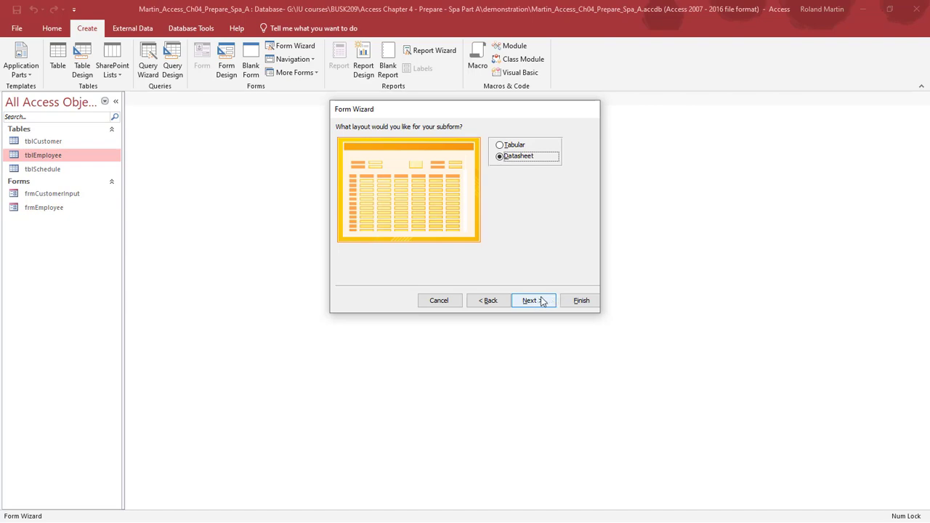
click(542, 303)
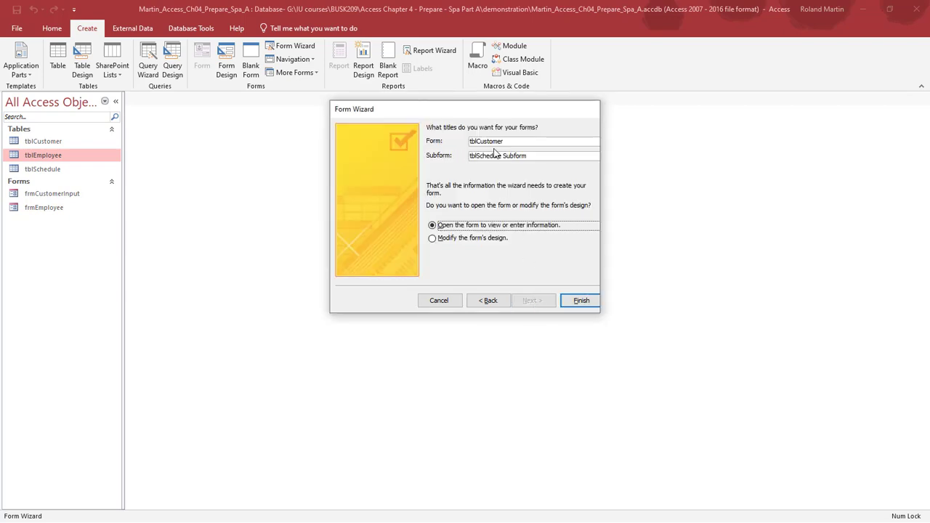
Step: Title the form rmCustomerSchedule and the subform frmCustomerSubform, and finish the wizard with the option to modify the form's design
drag(507, 141, 411, 132)
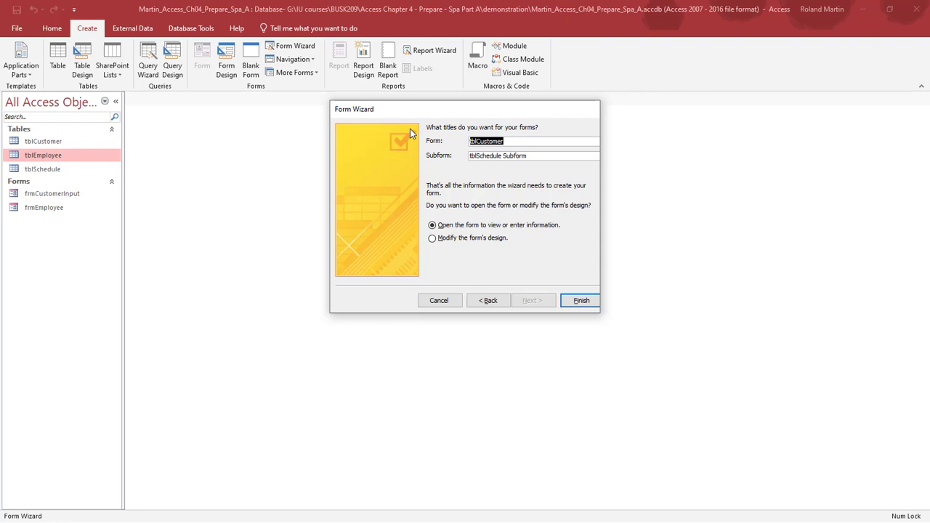
text(rmCustomerSchedule)
drag(550, 155, 445, 148)
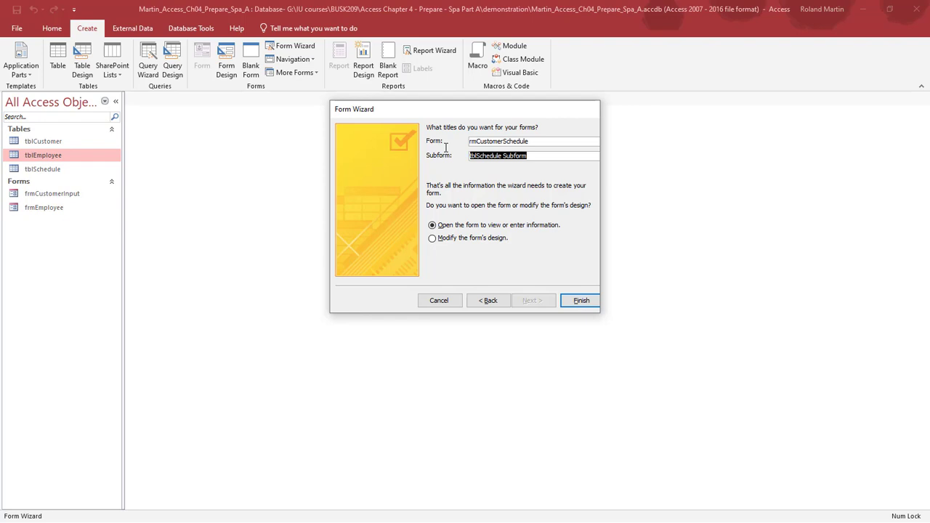
text(frmCustomerSubform)
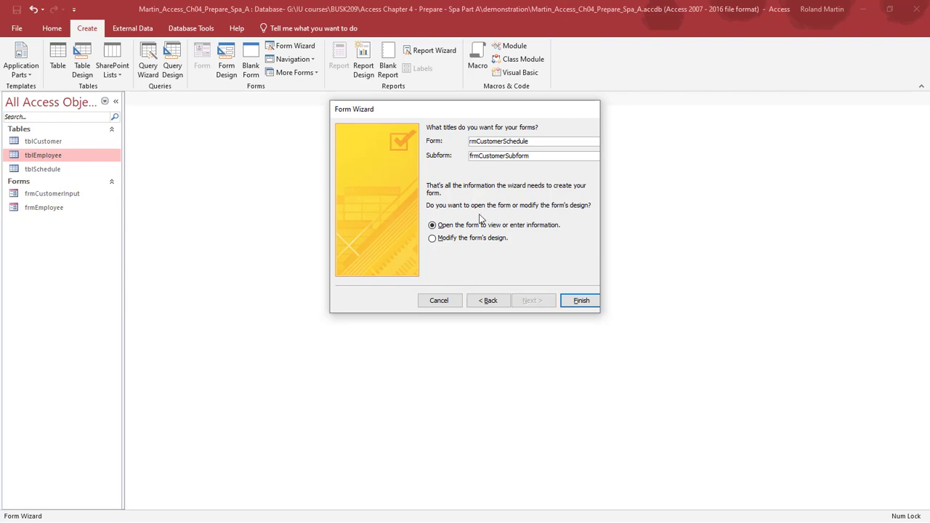
click(432, 238)
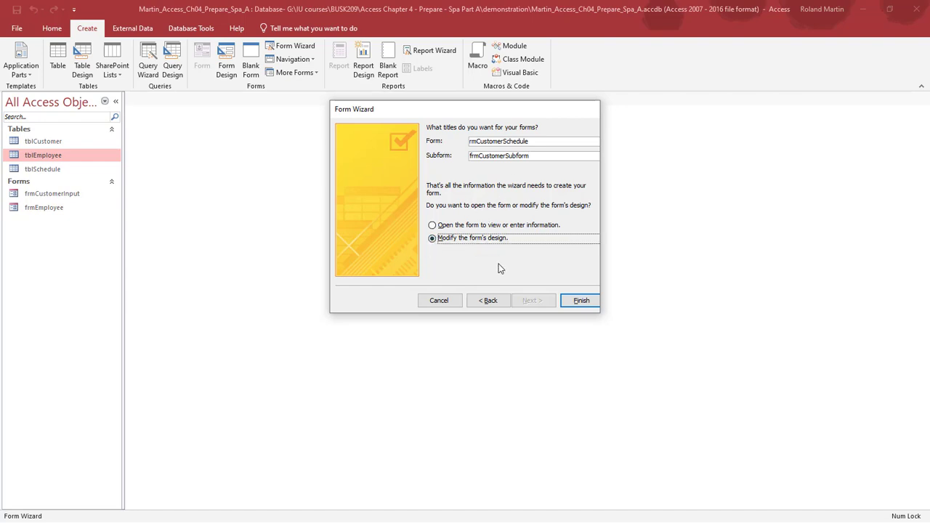
click(581, 301)
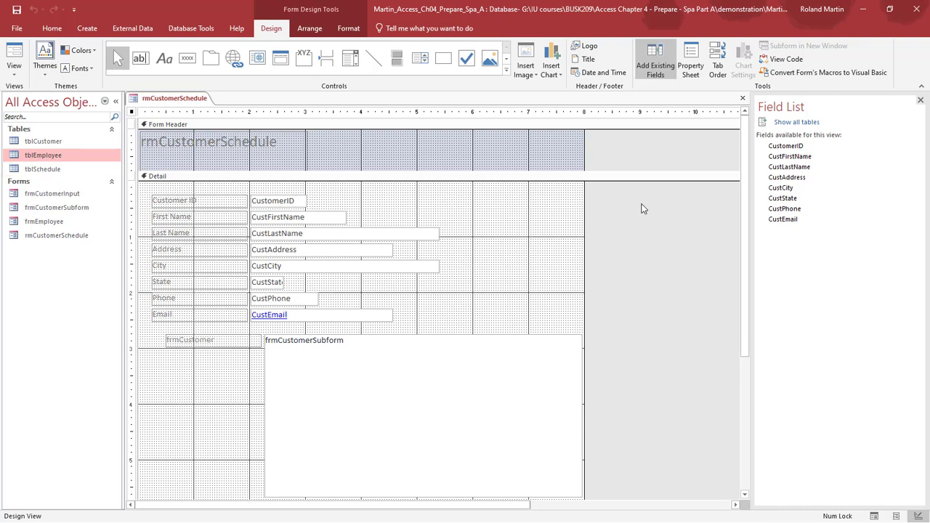
Step: Add a label about 2.5 inches wide with "Created by" and the author's name at the form footer's top-left corner, and save and close the form
scroll(654, 307, down, 3)
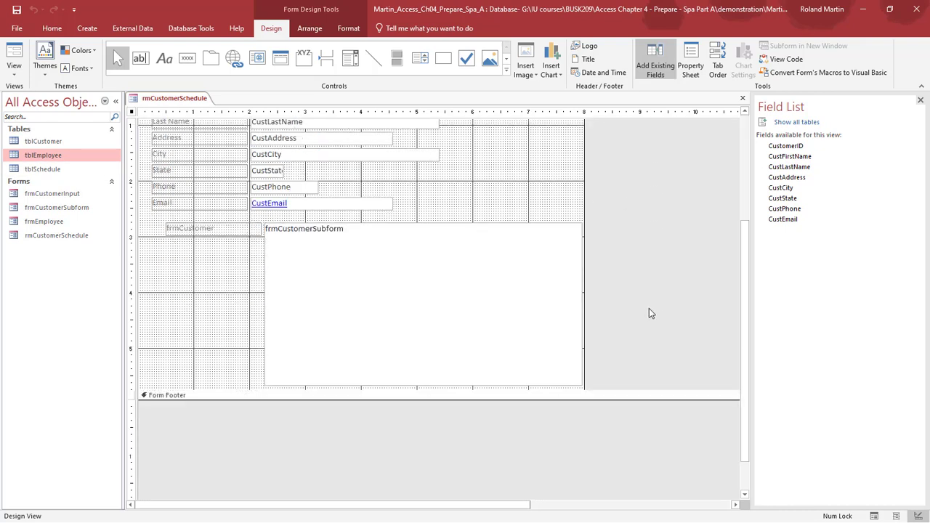
click(165, 61)
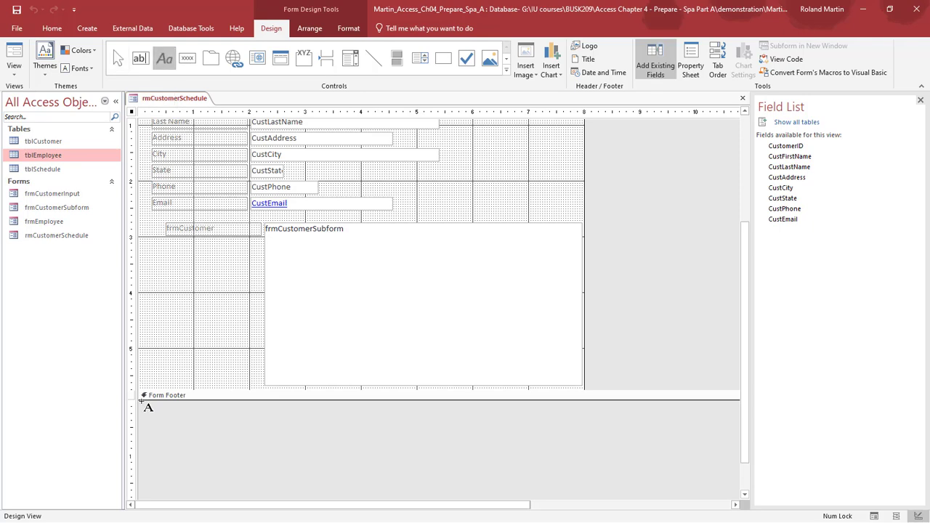
drag(142, 403, 278, 436)
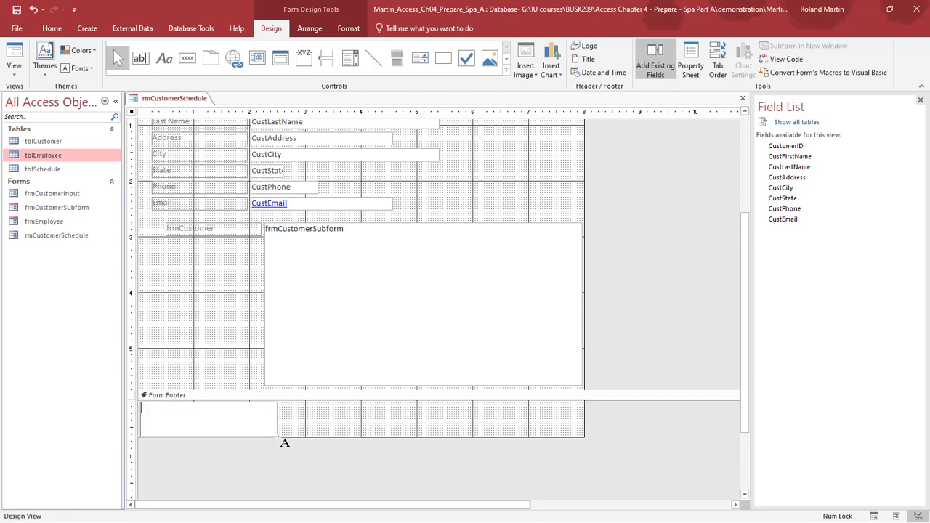
text(Created by c Smith)
click(654, 346)
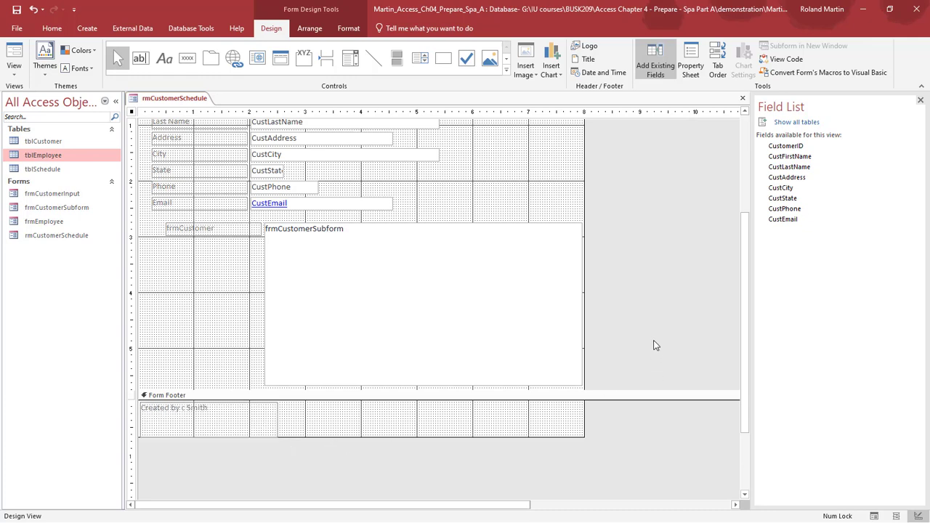
click(16, 10)
click(743, 98)
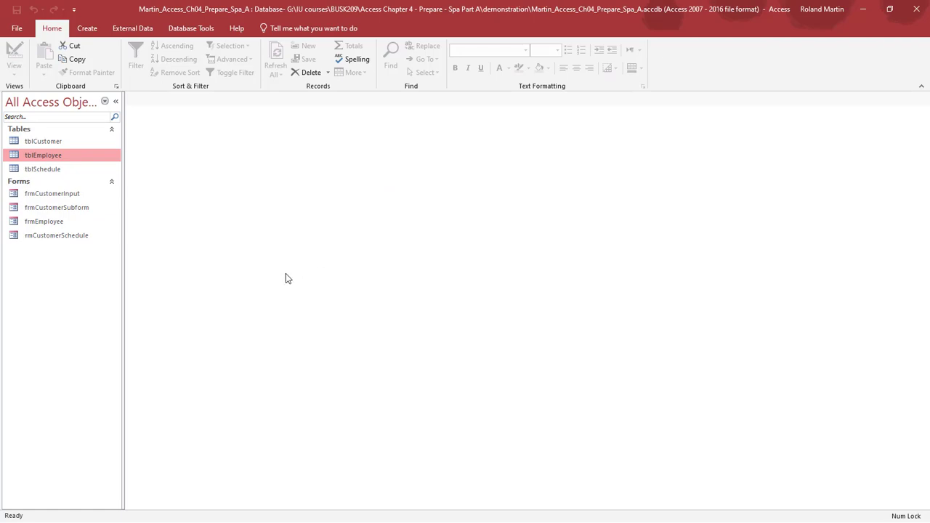
Step: Switch to the Word instructions to read step 8 about the split form, and return to Access
key(alt+Tab)
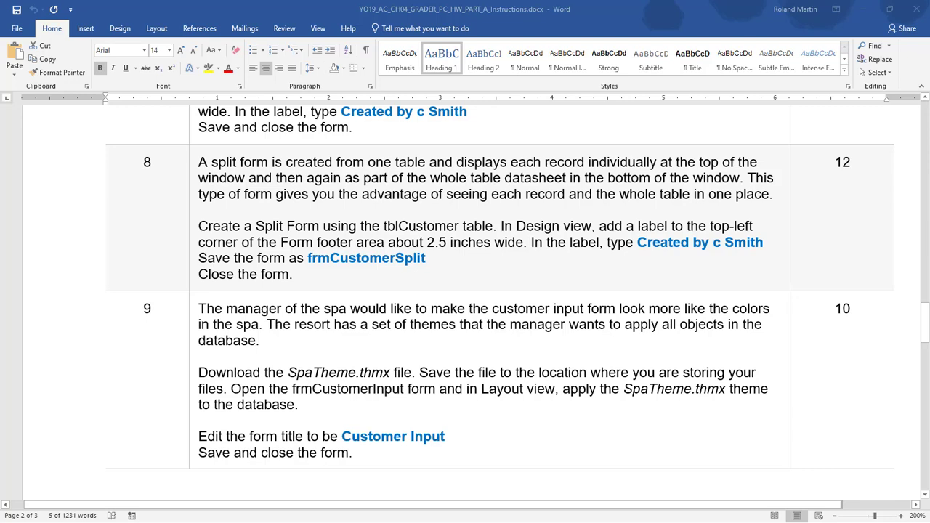
click(199, 373)
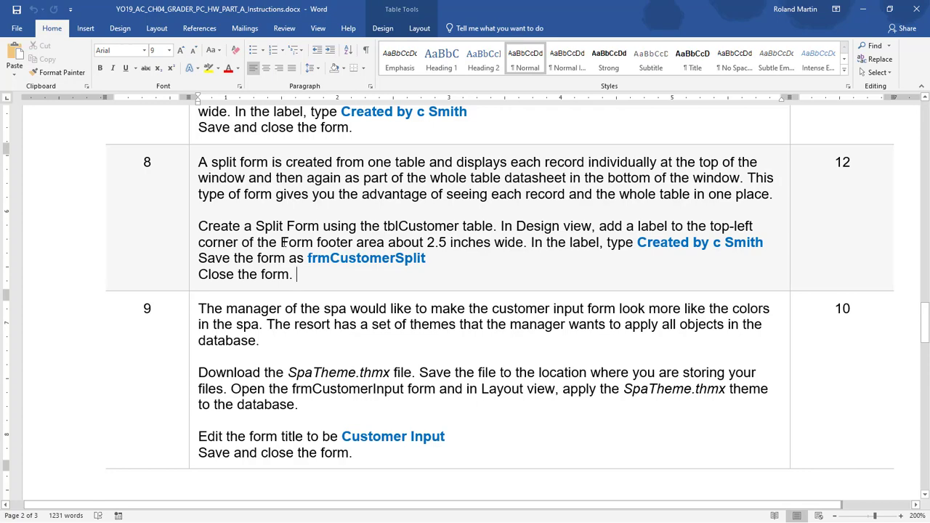
key(alt+Tab)
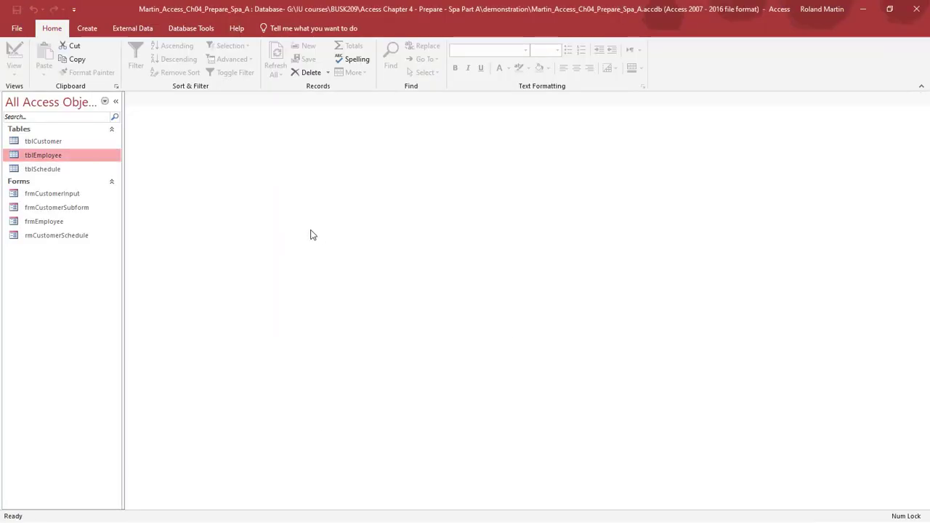
click(87, 29)
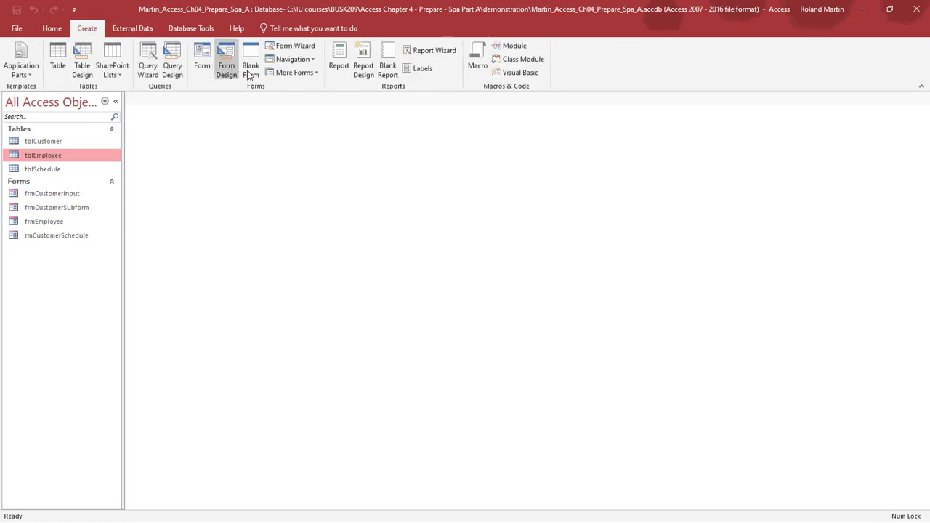
click(317, 73)
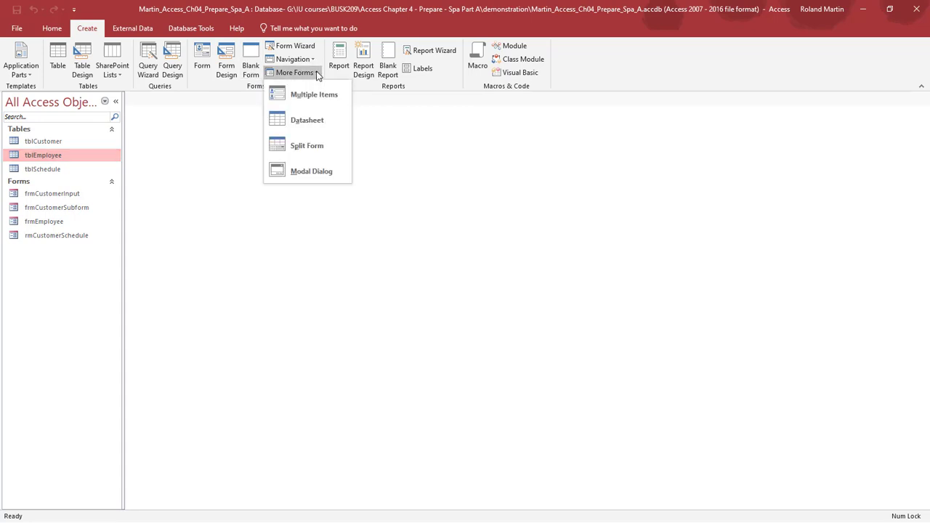
click(311, 148)
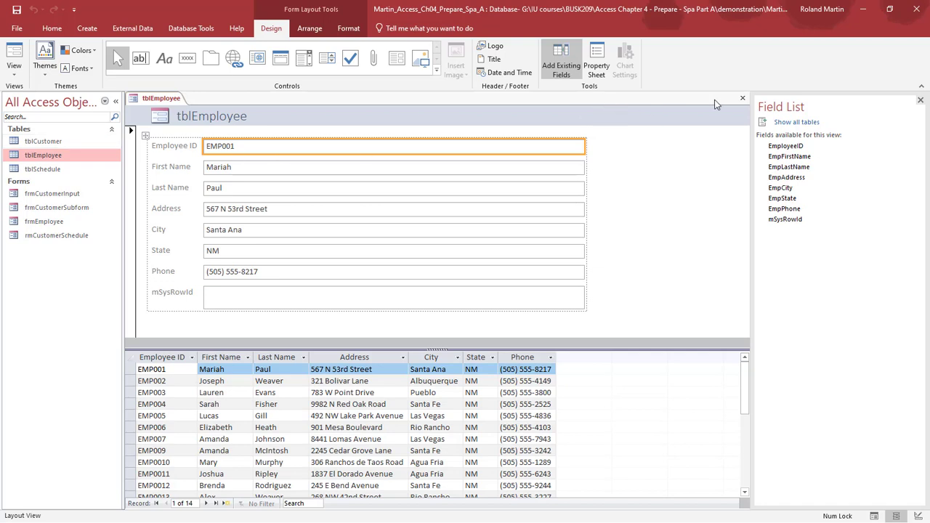
click(742, 102)
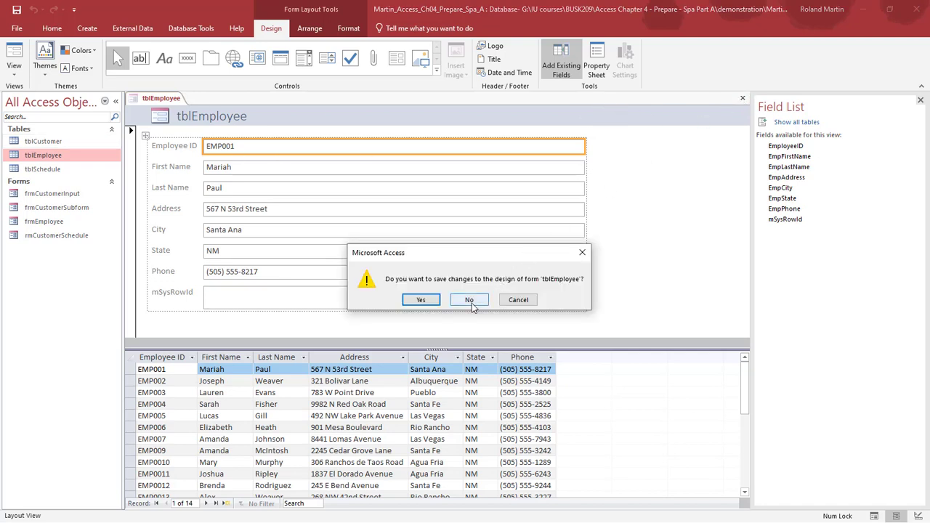
click(473, 301)
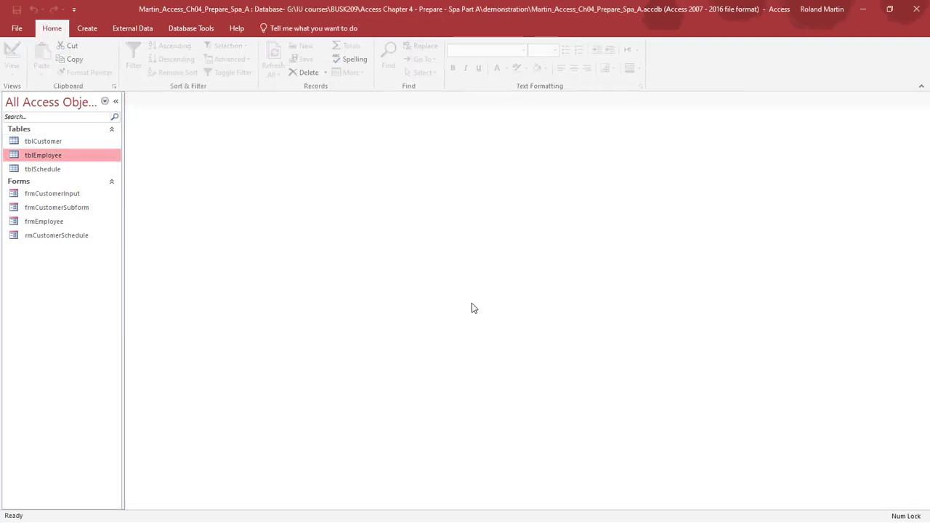
Step: Create a Split Form from the tblCustomer table and show it in Design View
click(42, 142)
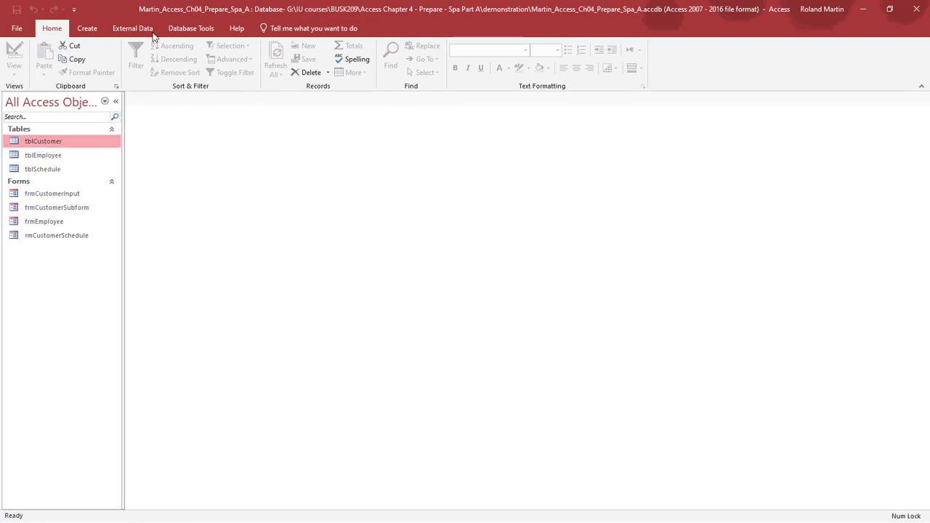
click(89, 28)
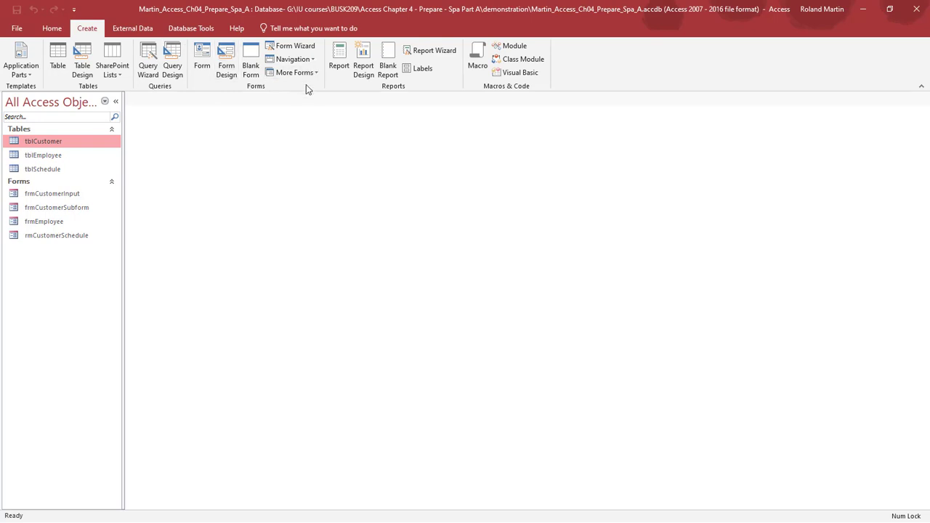
click(317, 74)
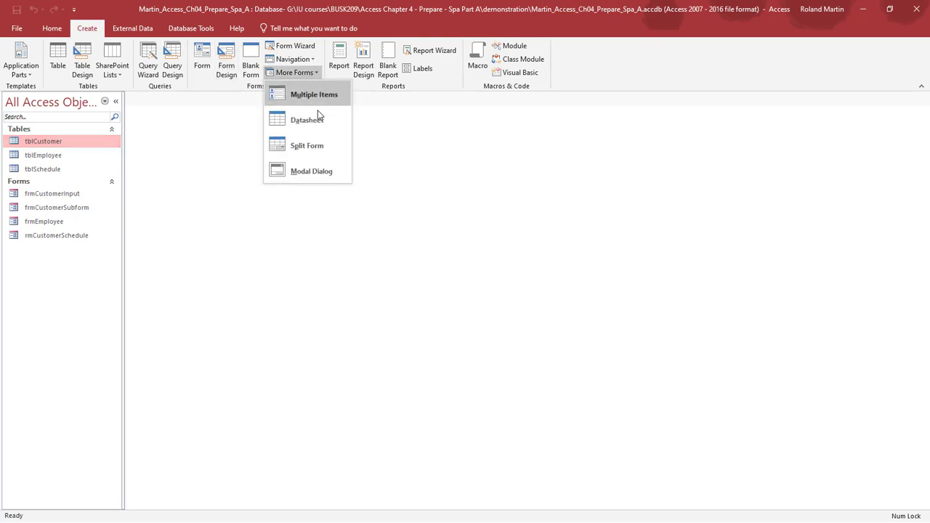
click(315, 146)
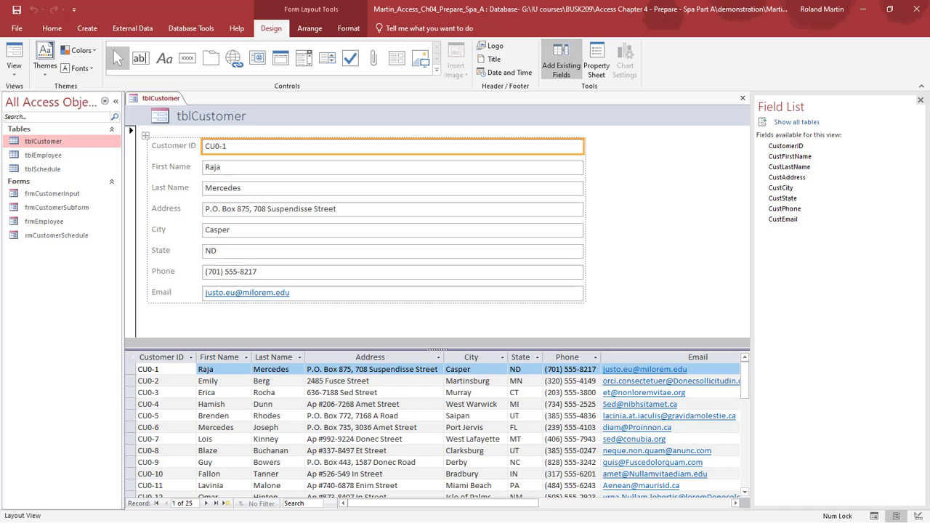
click(16, 75)
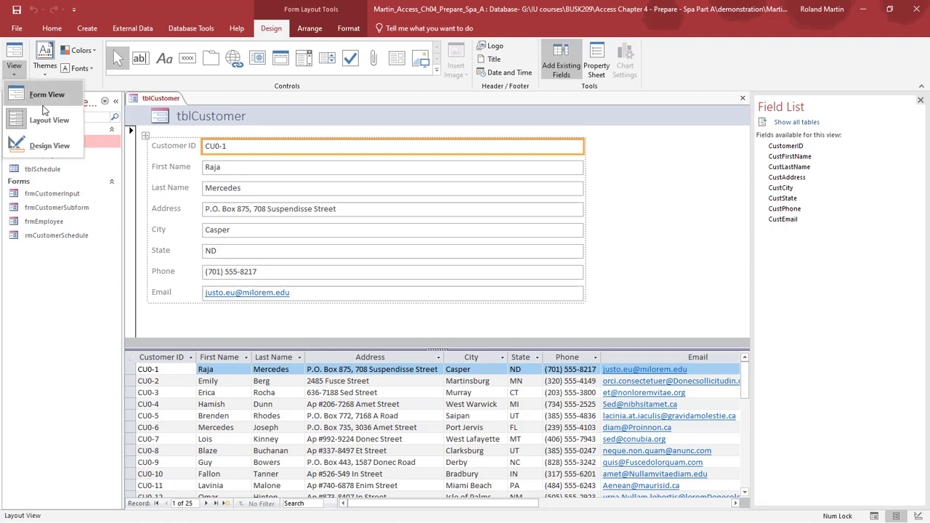
click(49, 146)
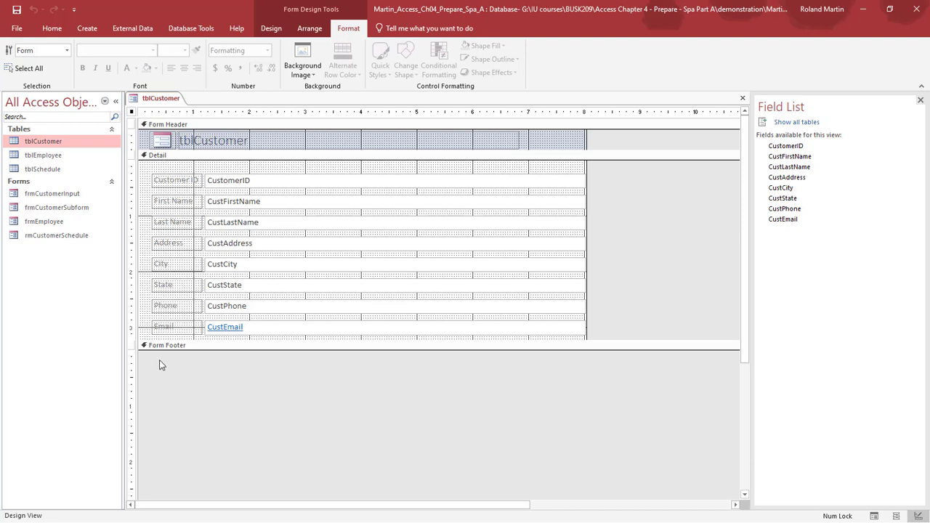
Step: Add a label about 2.5 inches wide at the top-left of the split form's footer, reading "Created by" and the author's name
click(272, 30)
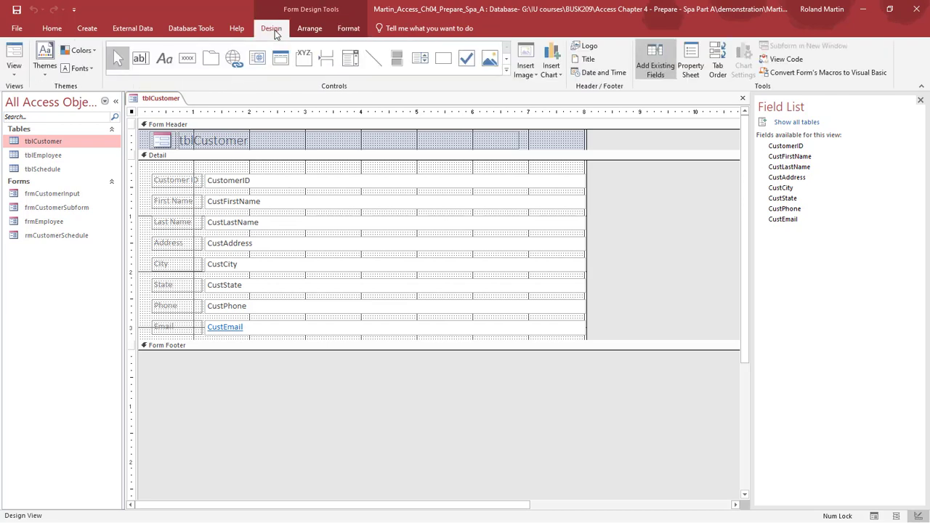
click(164, 61)
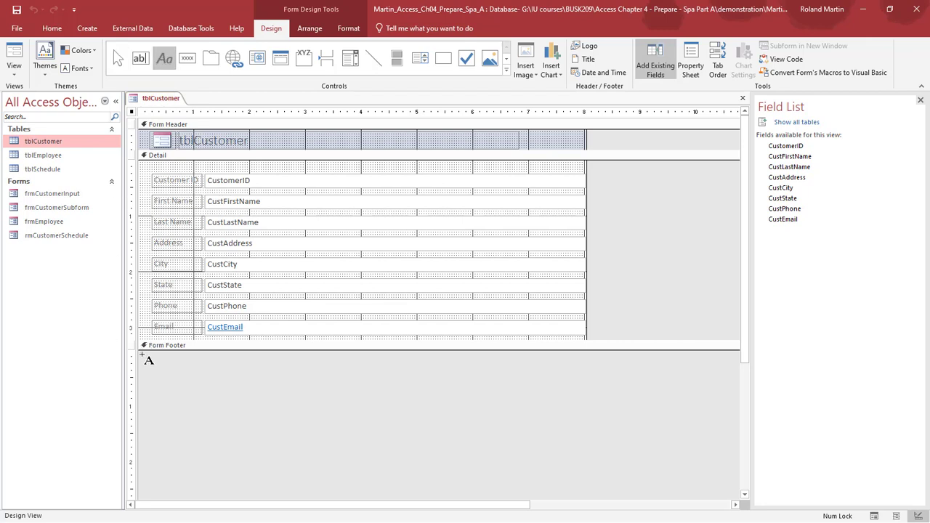
mouse_move(139, 351)
mouse_down()
mouse_move(253, 387)
mouse_move(277, 384)
mouse_up()
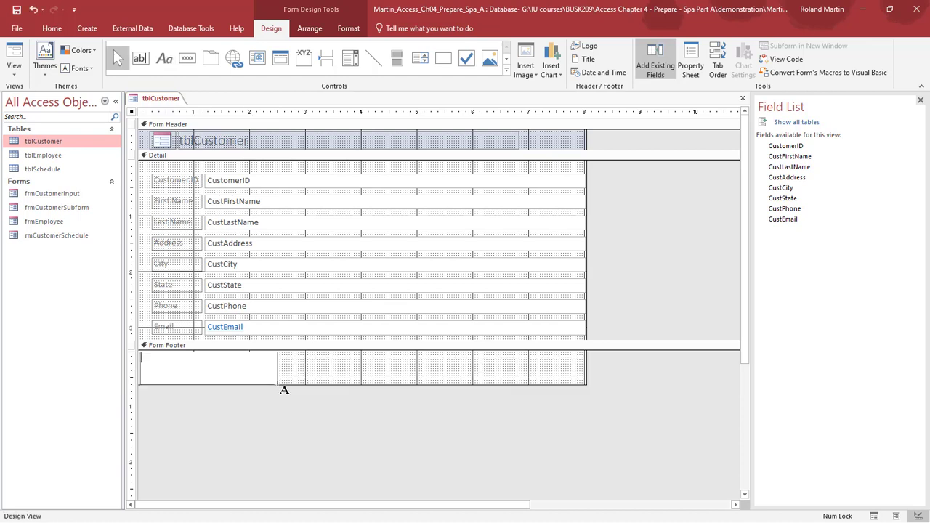
text(Created by c Smith)
click(326, 425)
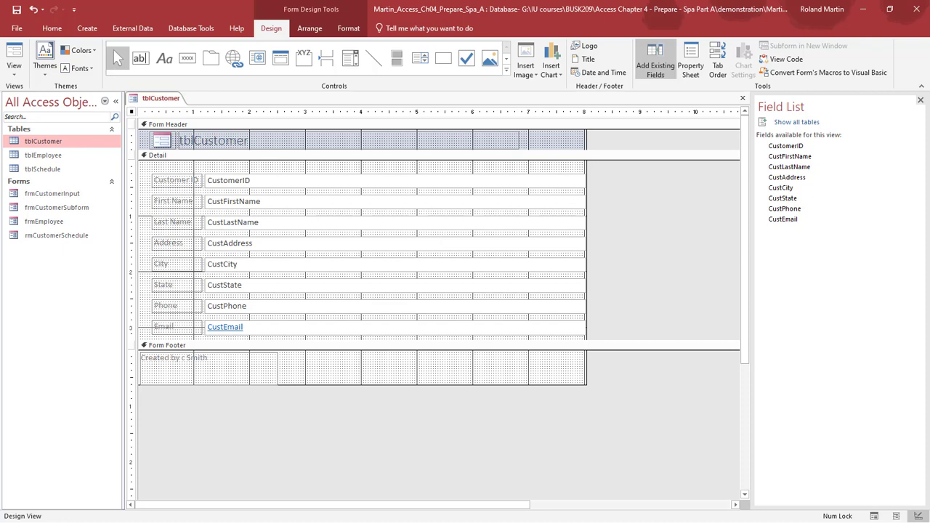
Step: Save the split form as frmCustomerSplit and close it
click(16, 10)
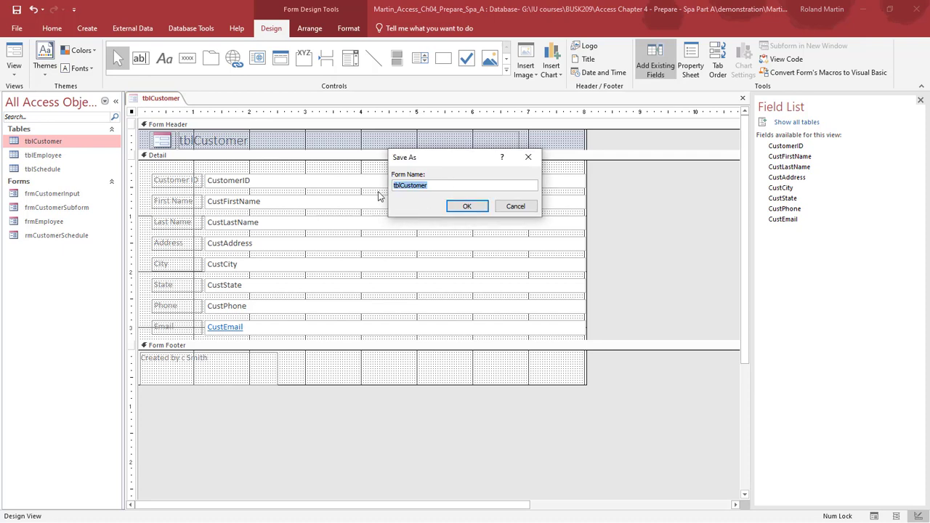
text(frmCustomerSplit)
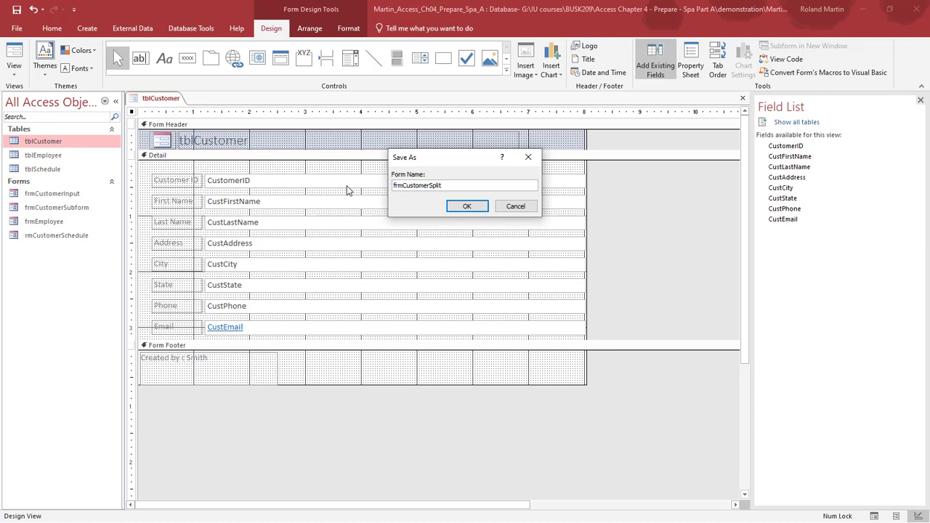
click(466, 207)
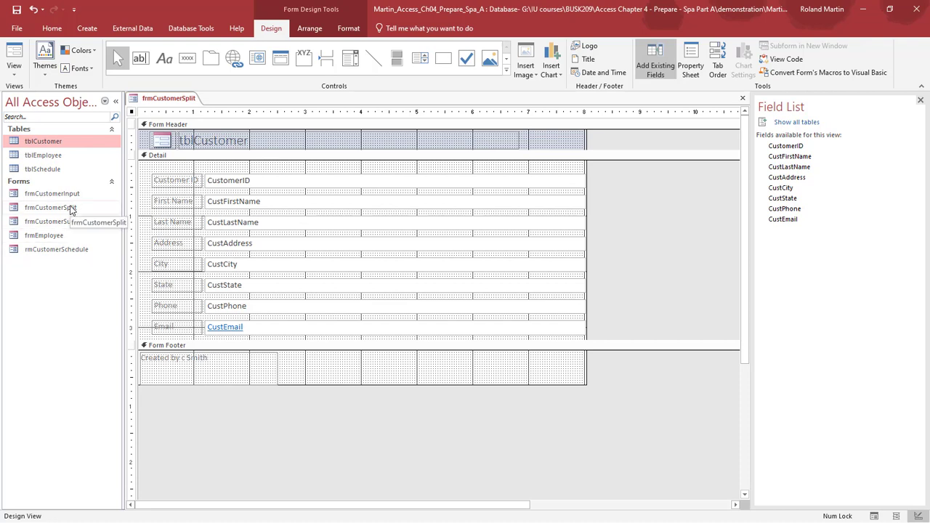
click(742, 99)
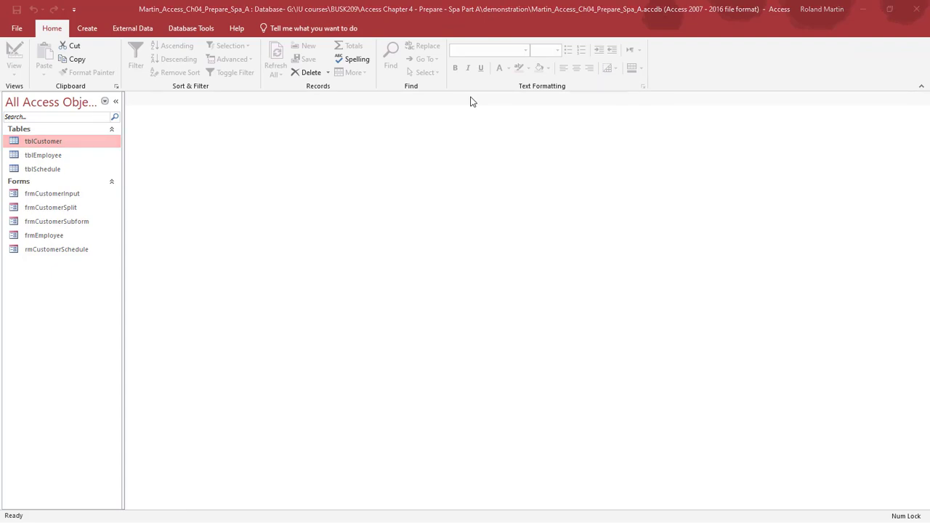
Step: Switch to the Word instructions to read step 9 about the spa theme and the form title
key(alt+Tab)
scroll(457, 288, down, 1)
scroll(457, 287, down, 3)
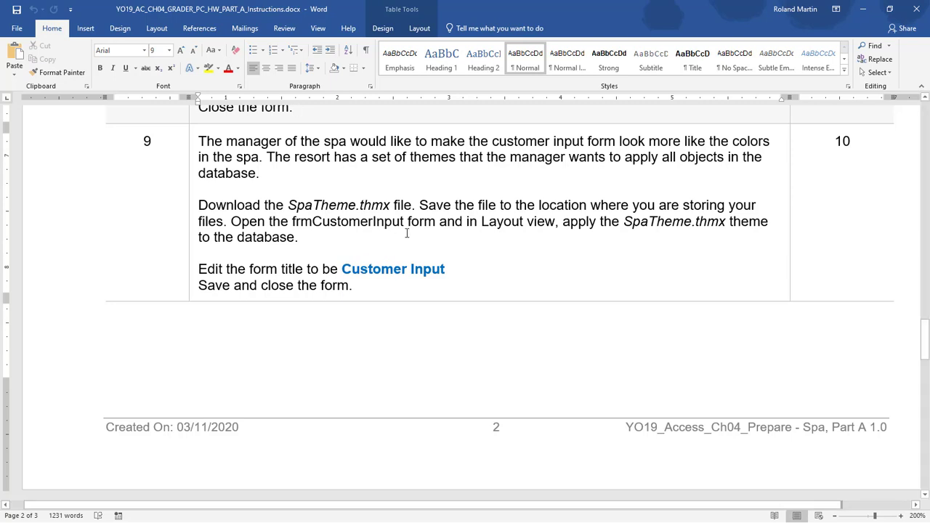
Step: Switch to the Access database and open the frmCustomerInput form in Layout View
key(alt+Tab)
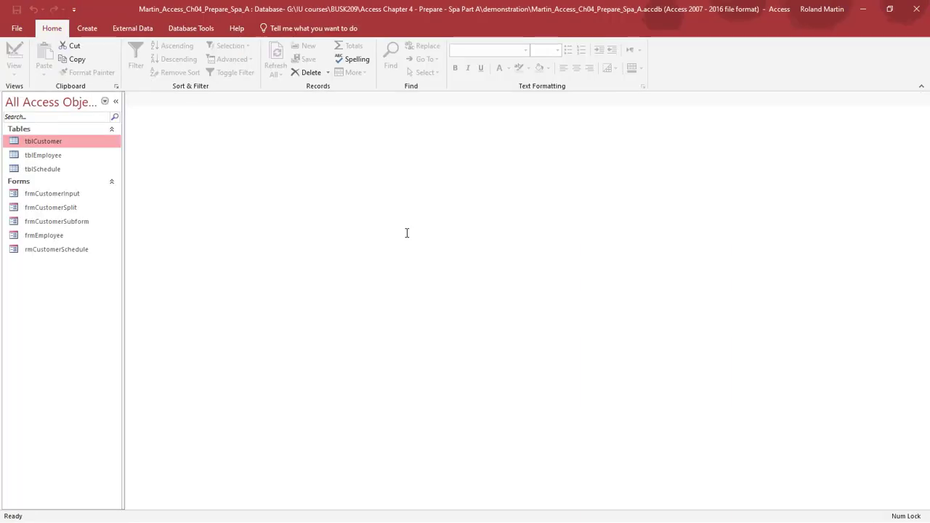
double_click(43, 192)
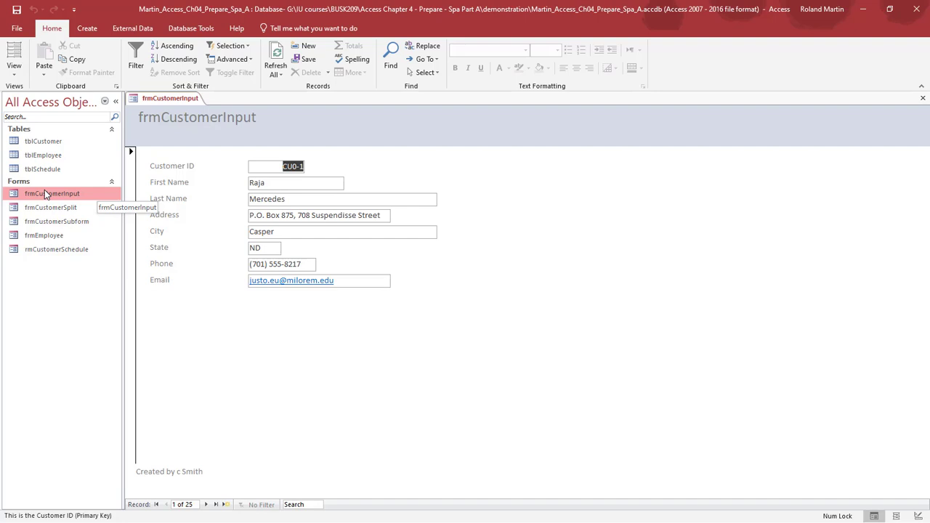
click(19, 73)
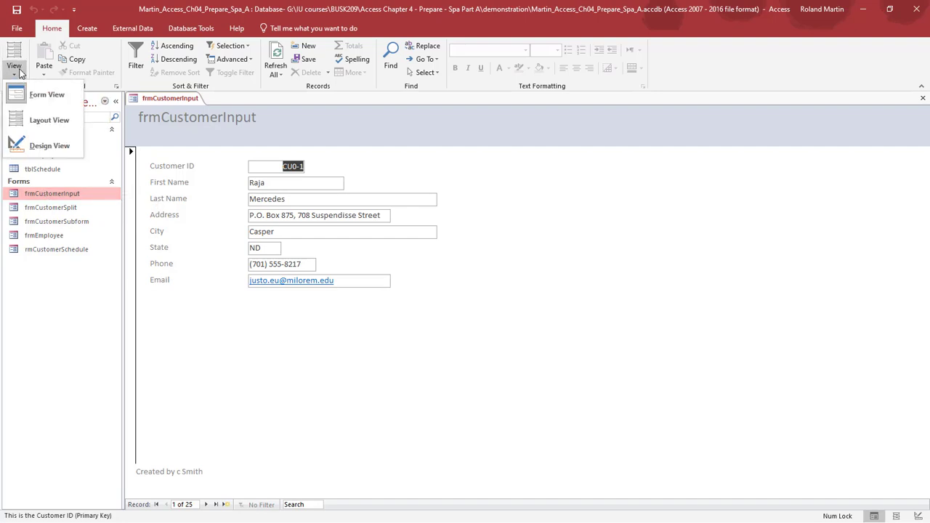
click(35, 119)
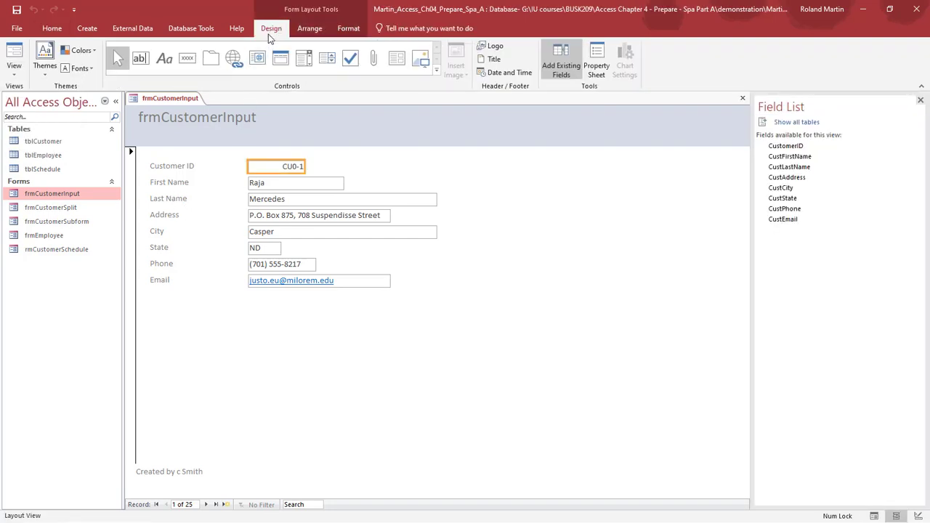
Step: Apply the SpaTheme.thmx theme file from the Access Chapter 4 - Prepare - Spa Part A folder to the database
click(44, 76)
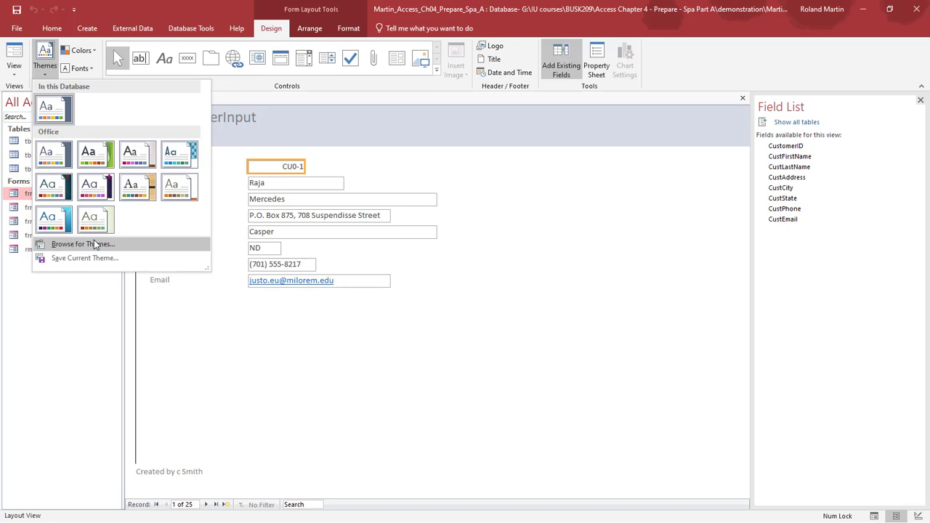
click(94, 242)
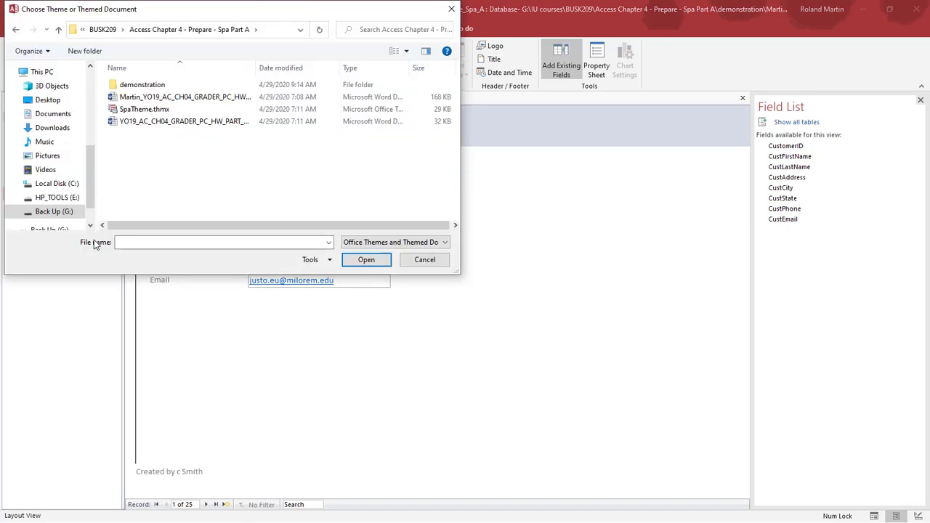
click(139, 115)
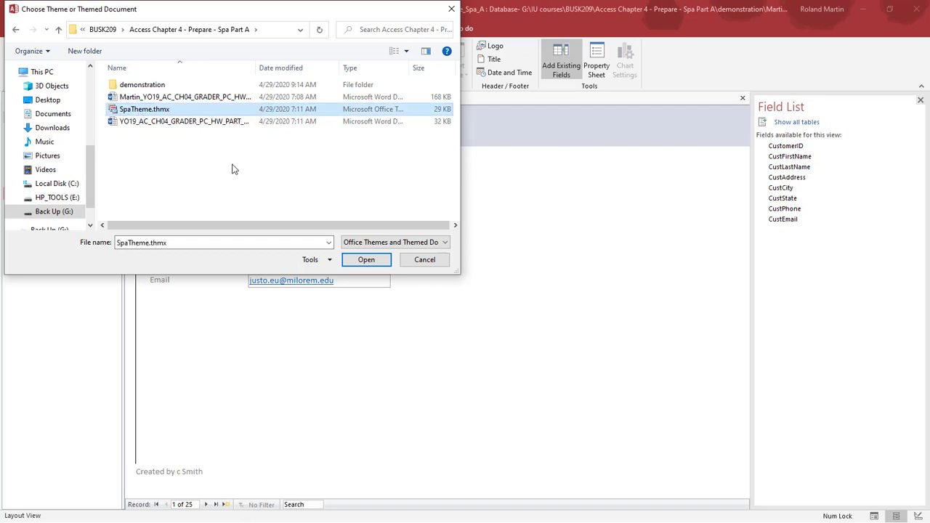
click(363, 262)
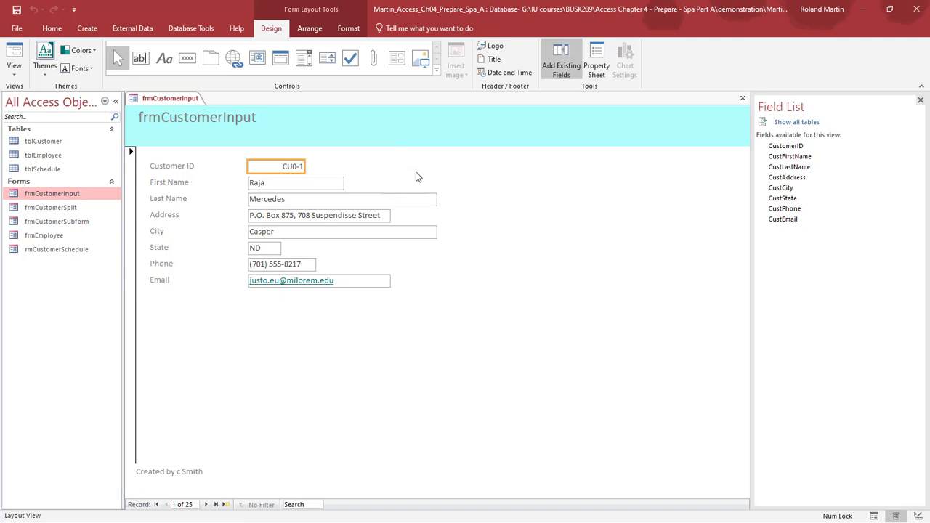
Step: Edit the title in the form header to read Customer Input
click(200, 119)
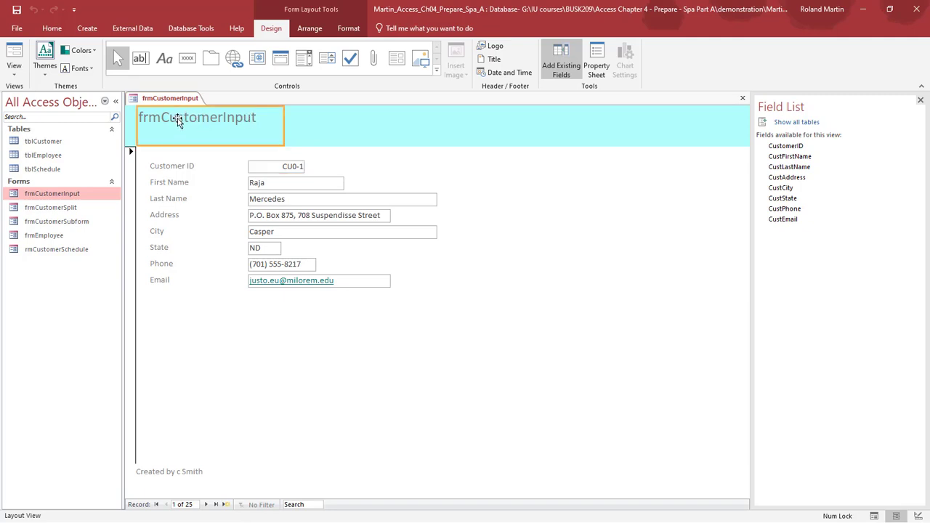
double_click(164, 118)
drag(164, 118, 140, 117)
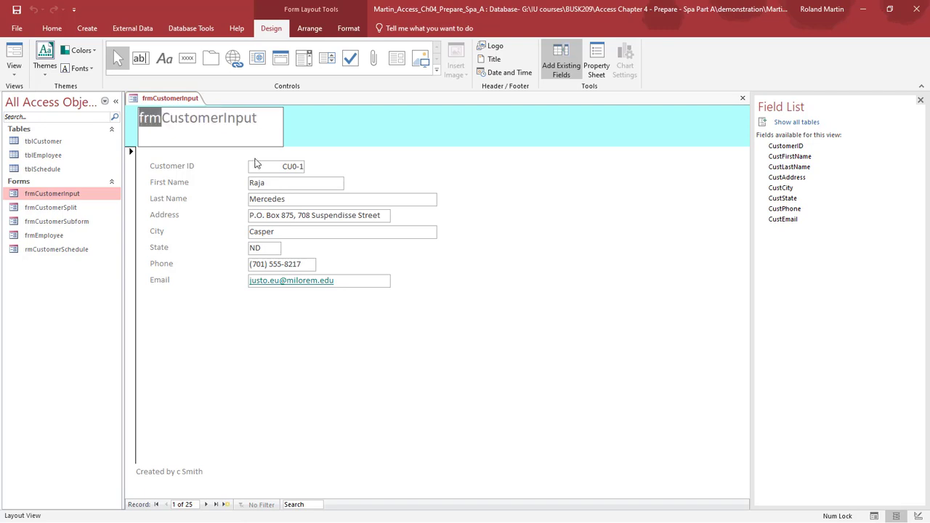
key(Delete)
click(201, 116)
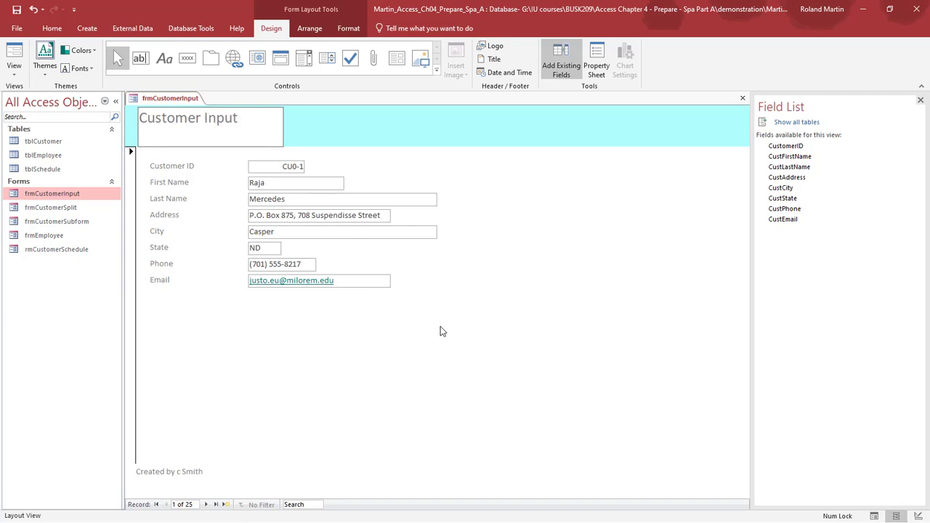
Step: Save the frmCustomerInput form and close it
click(489, 336)
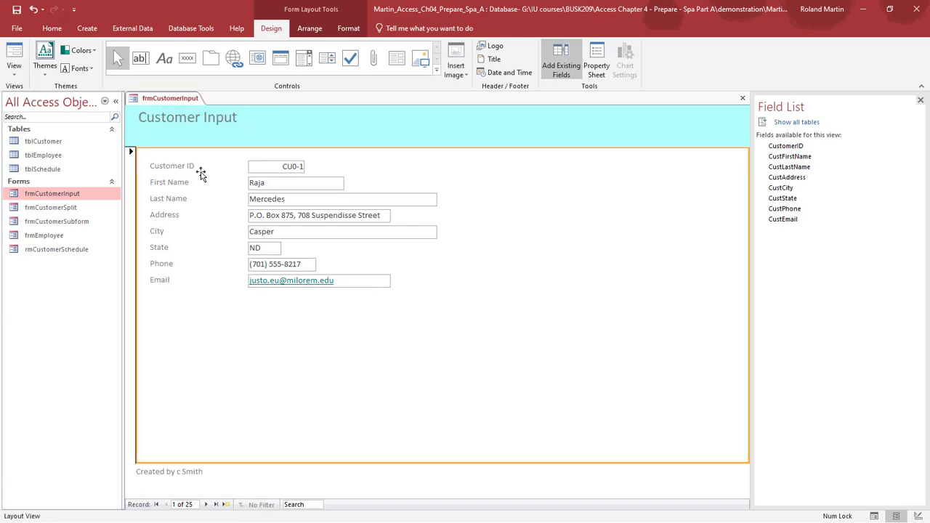
click(18, 12)
click(743, 100)
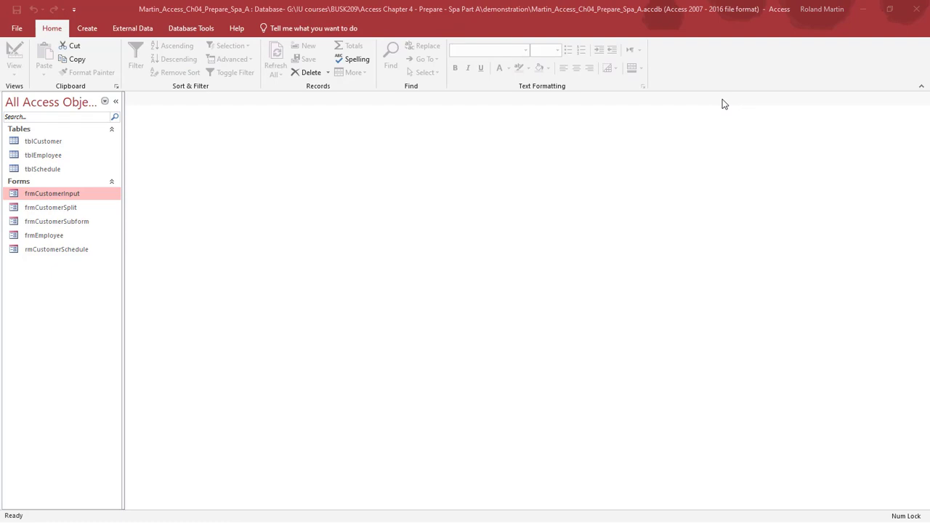
Step: Switch to the Word instructions and read step 10 about the changes to the frmCustomerSchedule form
key(alt+Tab)
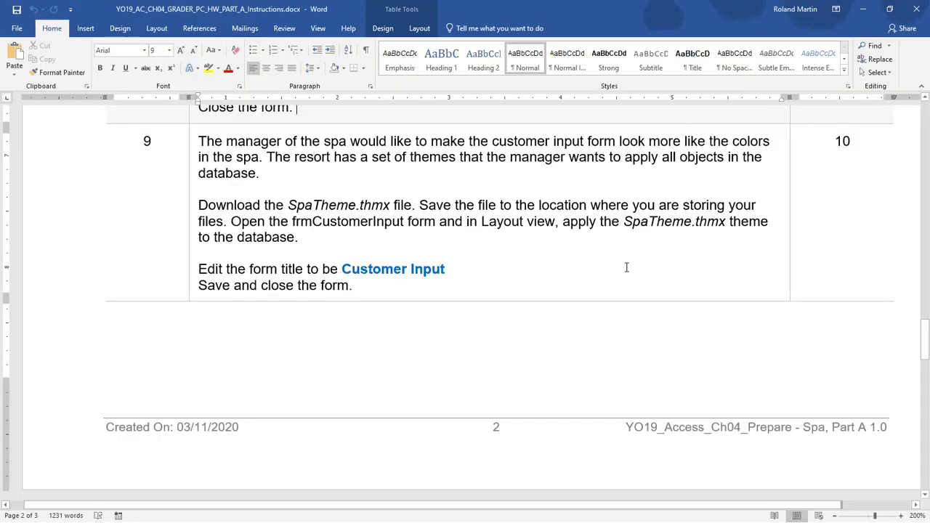
scroll(493, 318, down, 6)
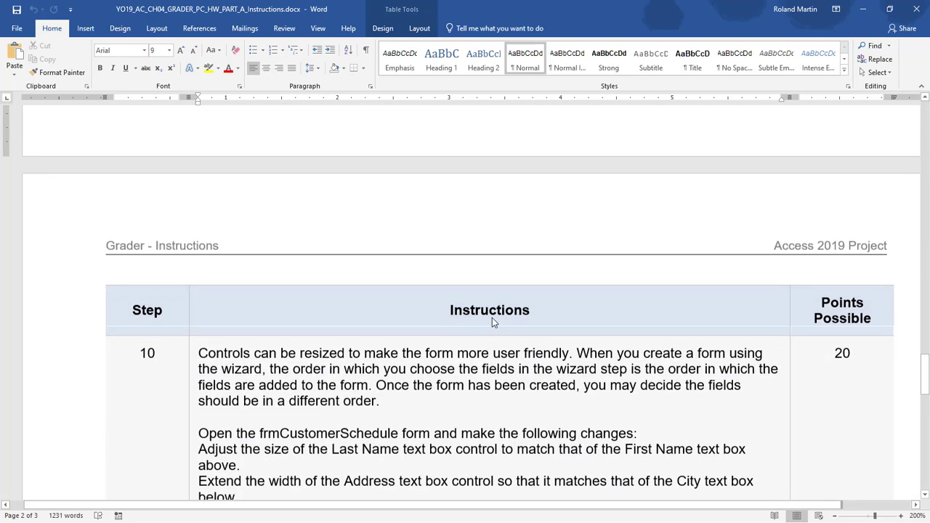
scroll(492, 317, down, 2)
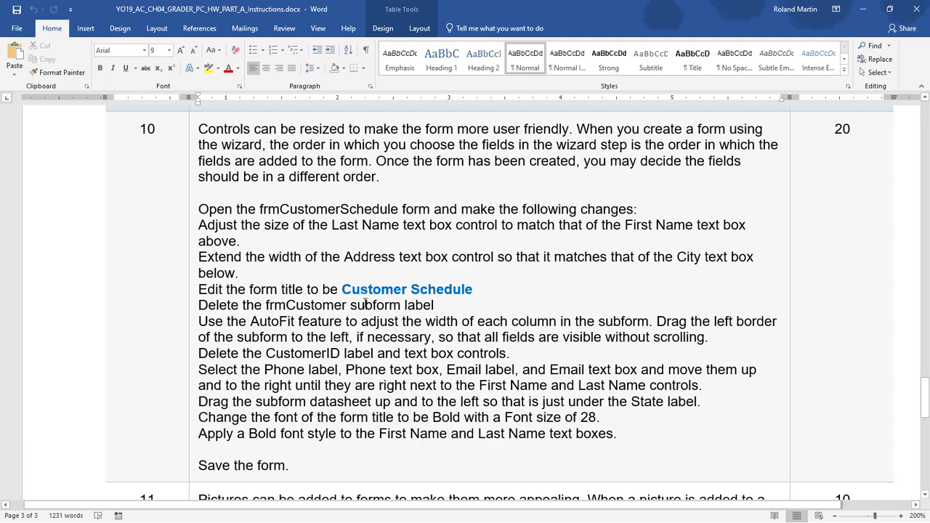
Step: Switch to Access and rename the rmCustomerSchedule form as frmCustomerSchedule
key(alt+Tab)
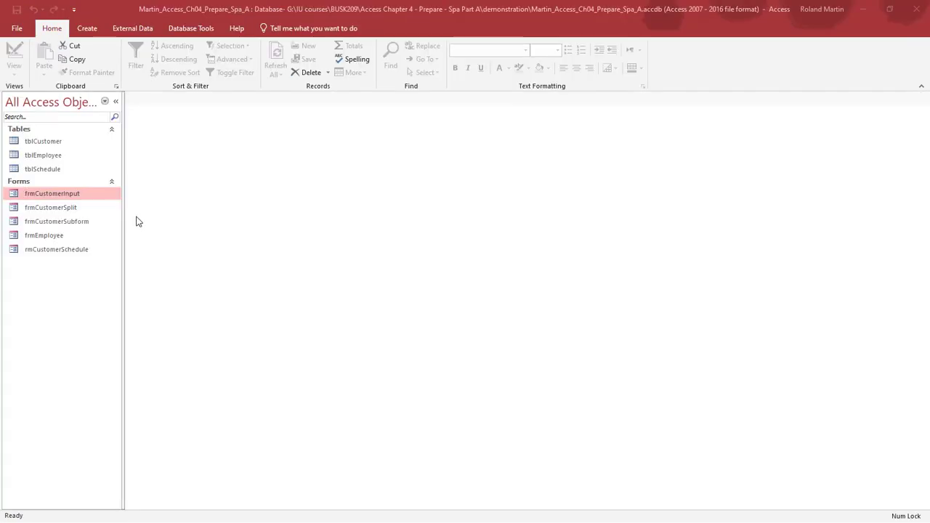
right_click(57, 255)
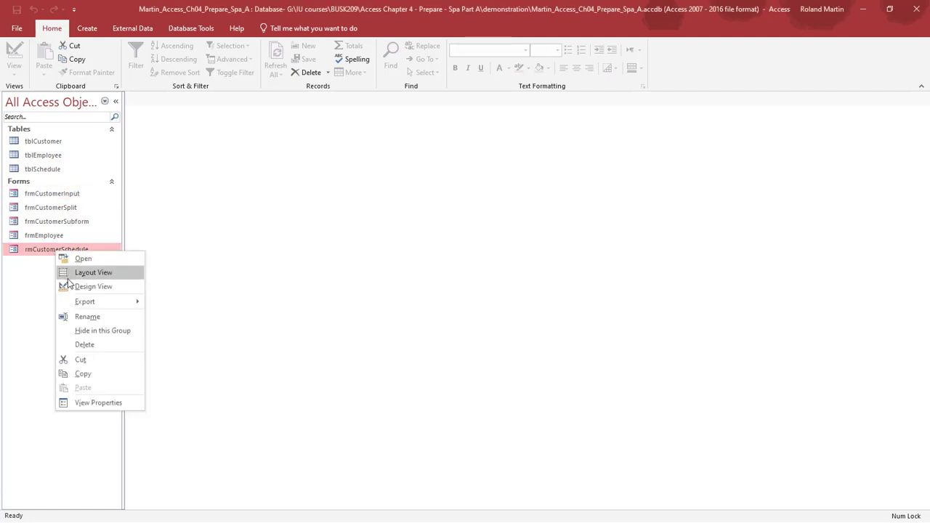
click(94, 316)
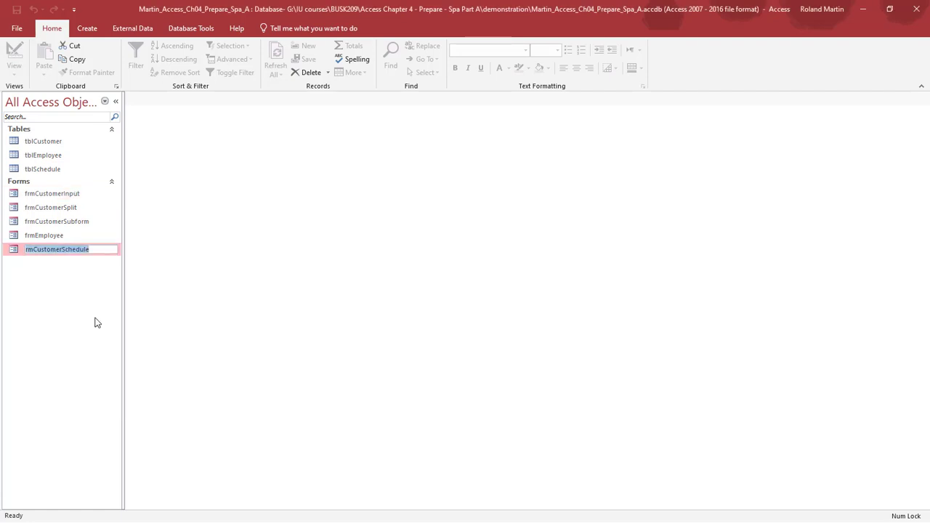
click(27, 249)
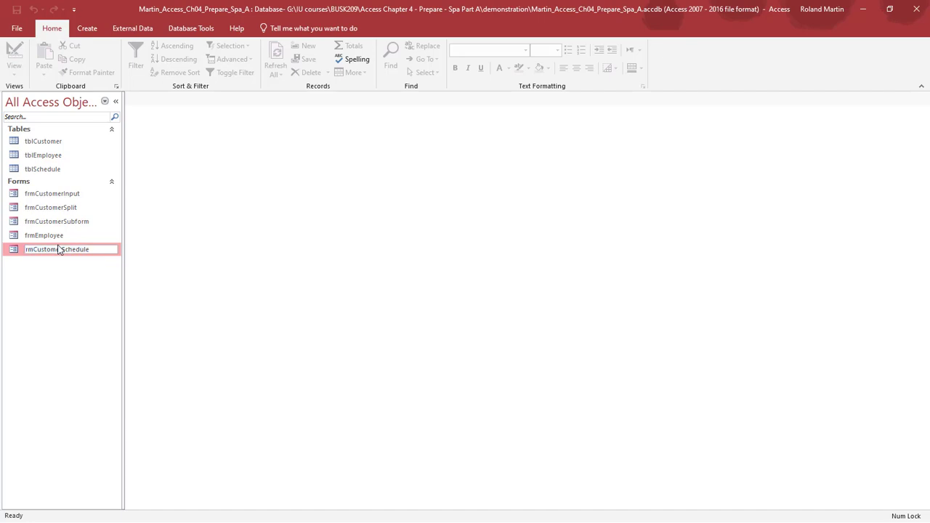
text(f)
key(Return)
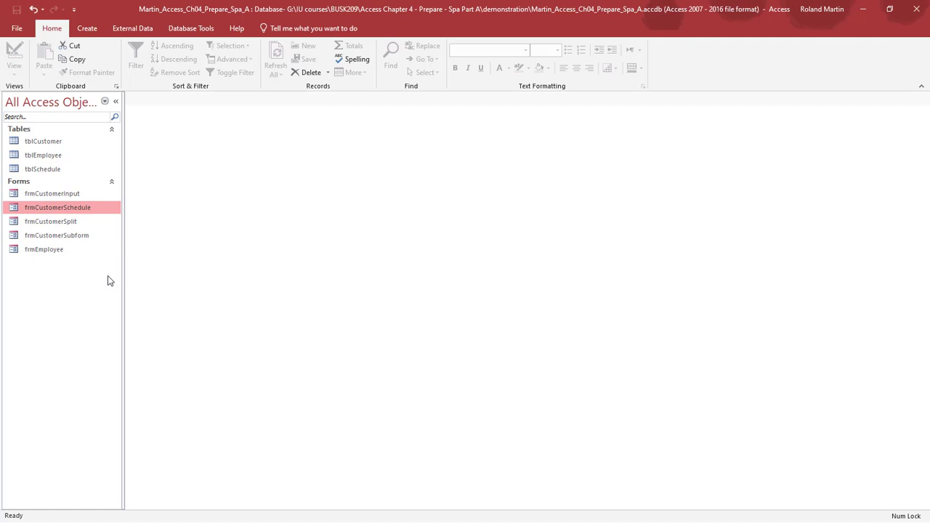
Step: Open the frmCustomerSchedule form in Layout View
double_click(109, 203)
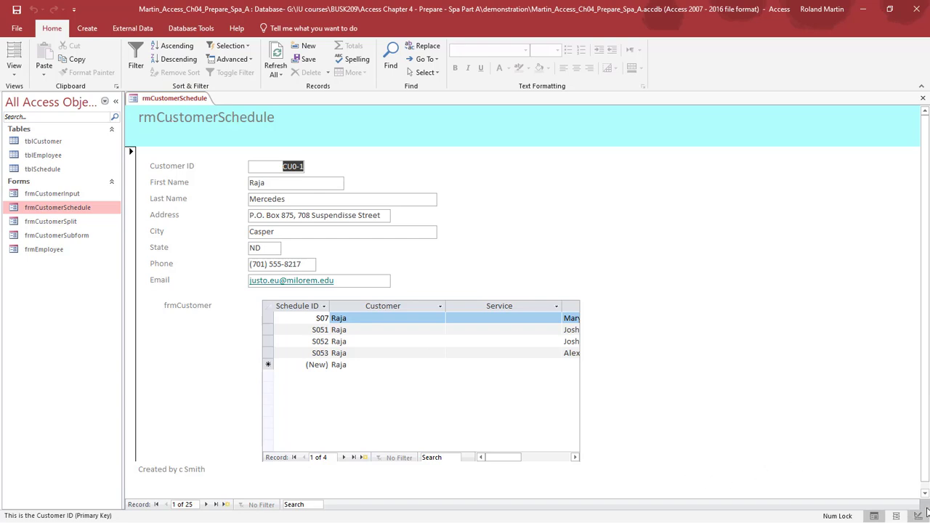
click(12, 69)
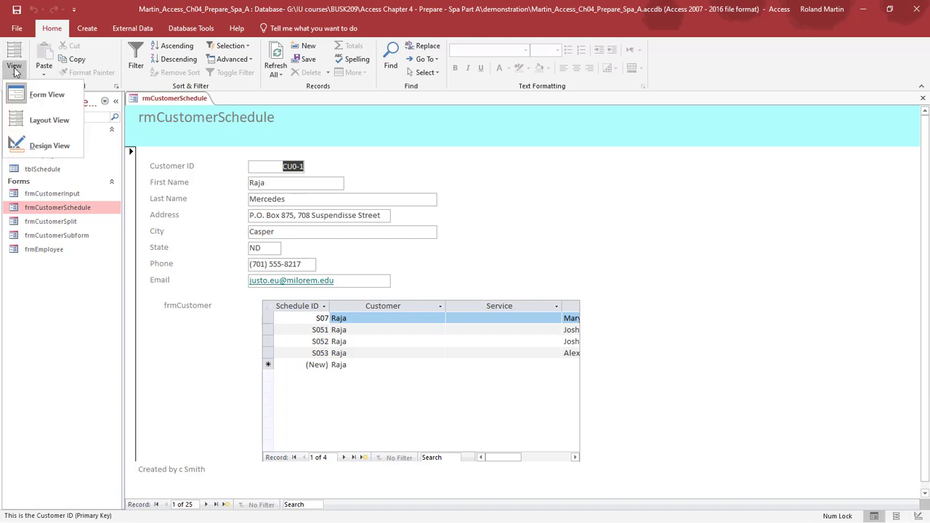
click(57, 117)
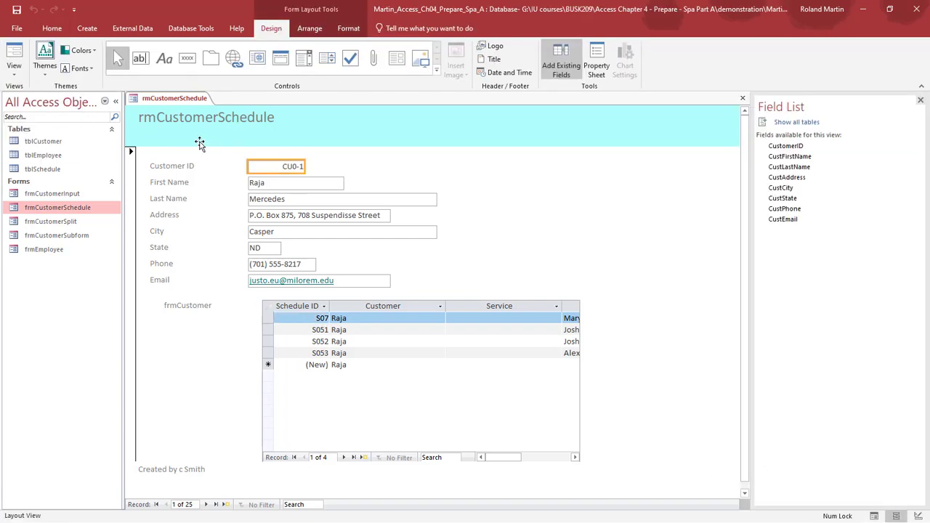
Step: Edit the title in the form header to read Customer Schedule
click(151, 118)
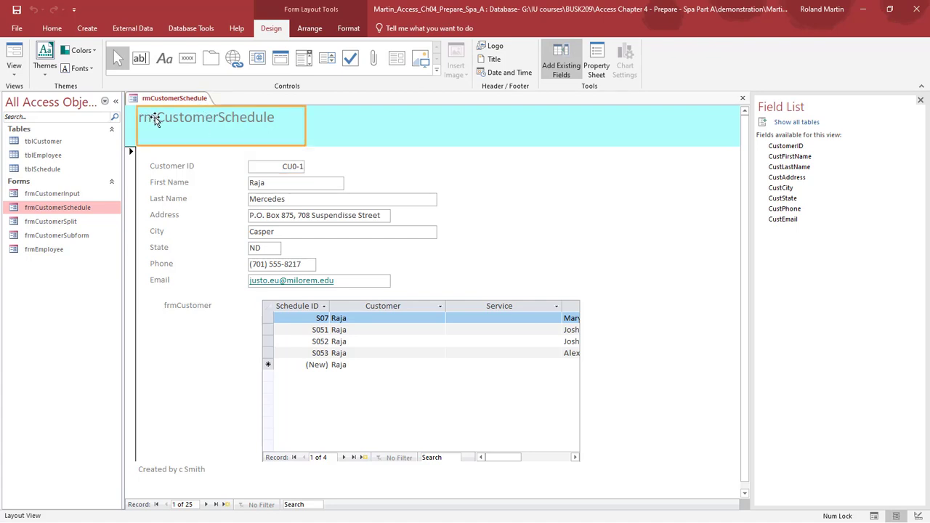
double_click(157, 118)
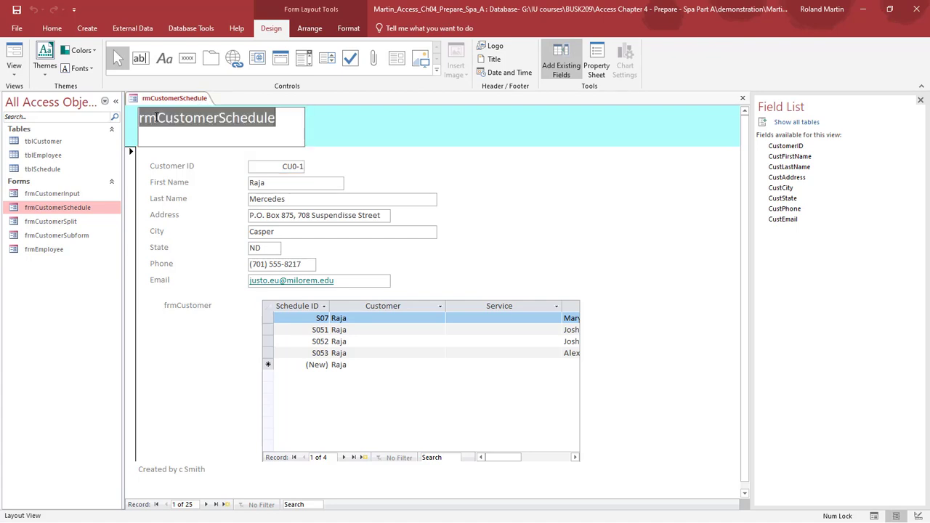
drag(157, 118, 135, 113)
key(Delete)
click(200, 118)
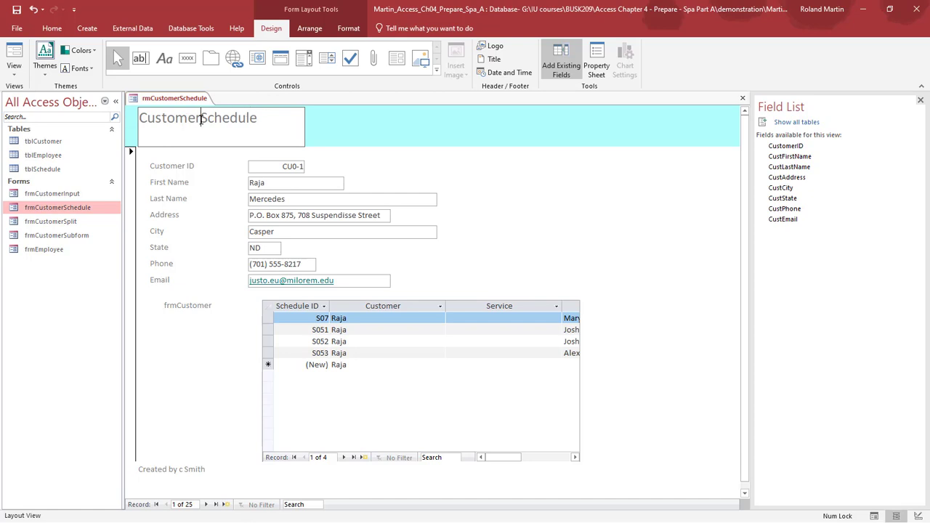
click(454, 180)
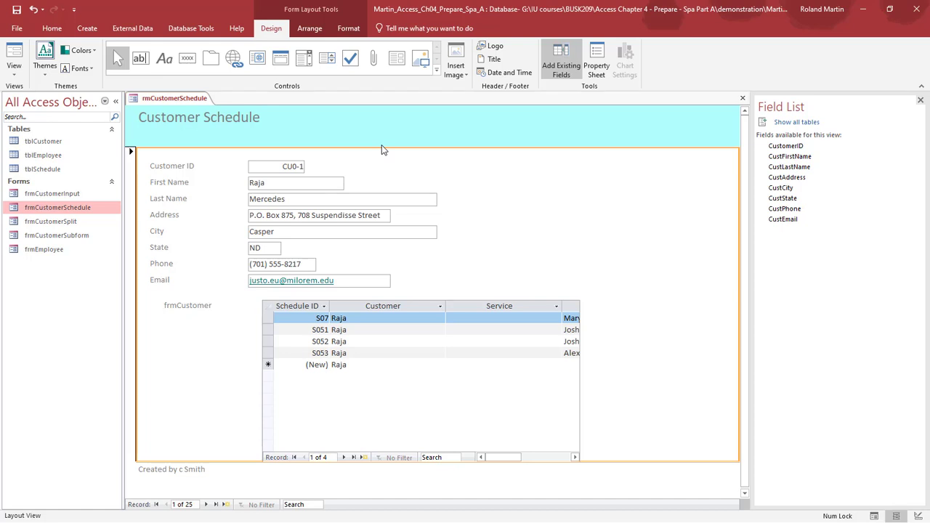
Step: Narrow the Last Name text box to match First Name and widen the Address text box to match City
click(379, 197)
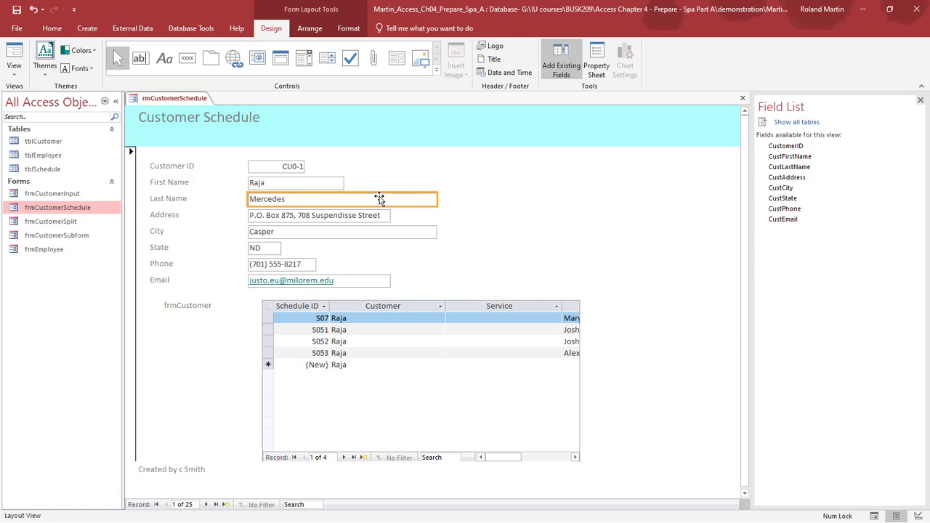
drag(437, 199, 346, 196)
click(431, 189)
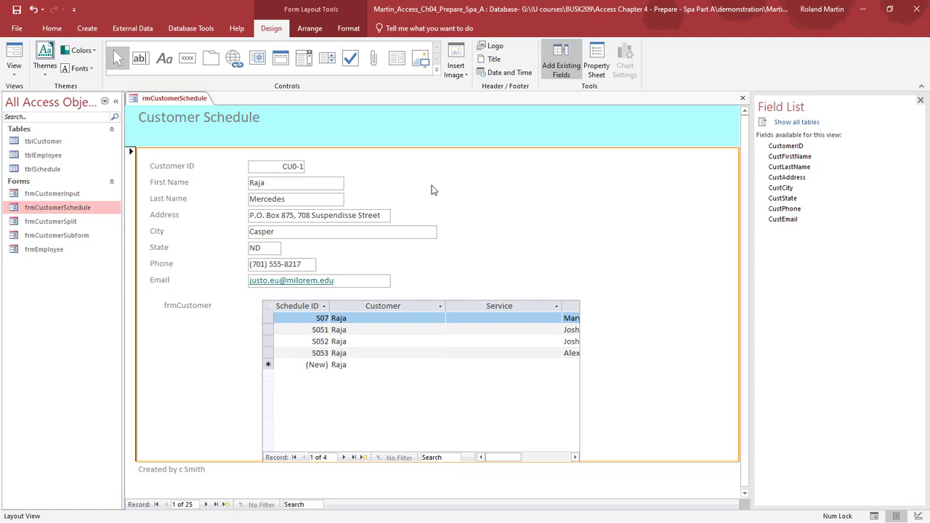
click(386, 216)
drag(390, 215, 438, 215)
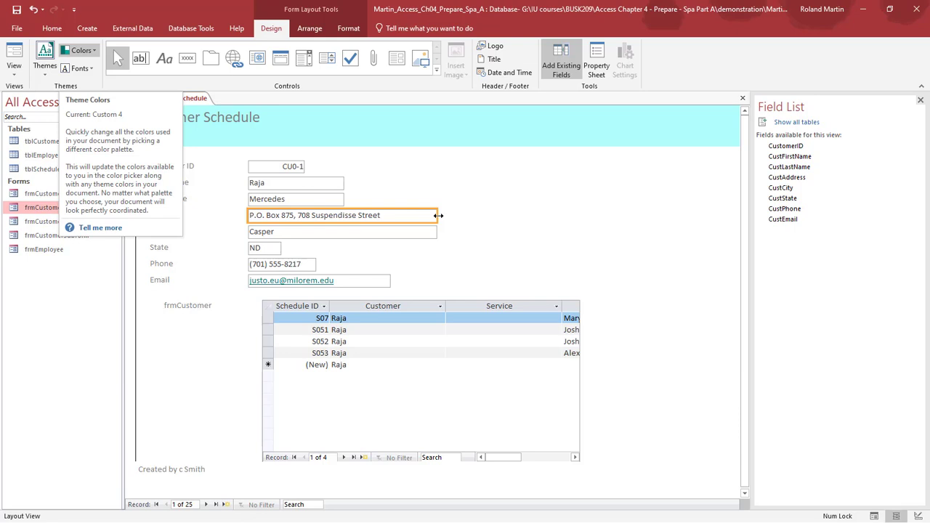
Step: Show the frmCustomerSchedule form in Design View with the Property Sheet displayed
click(17, 74)
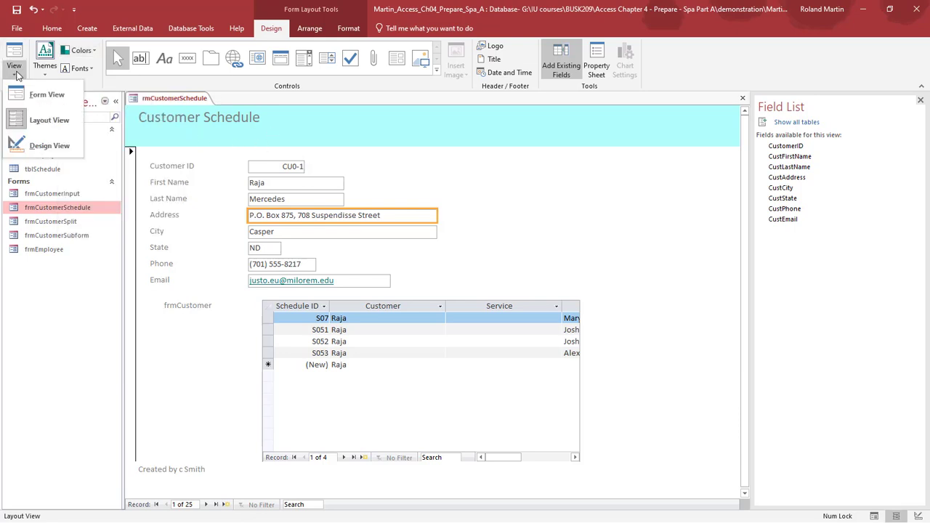
click(40, 148)
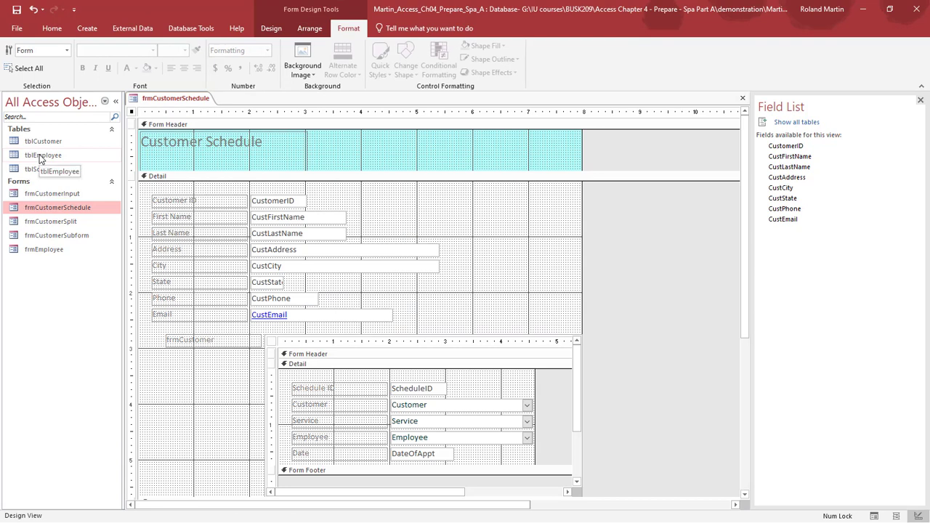
click(439, 251)
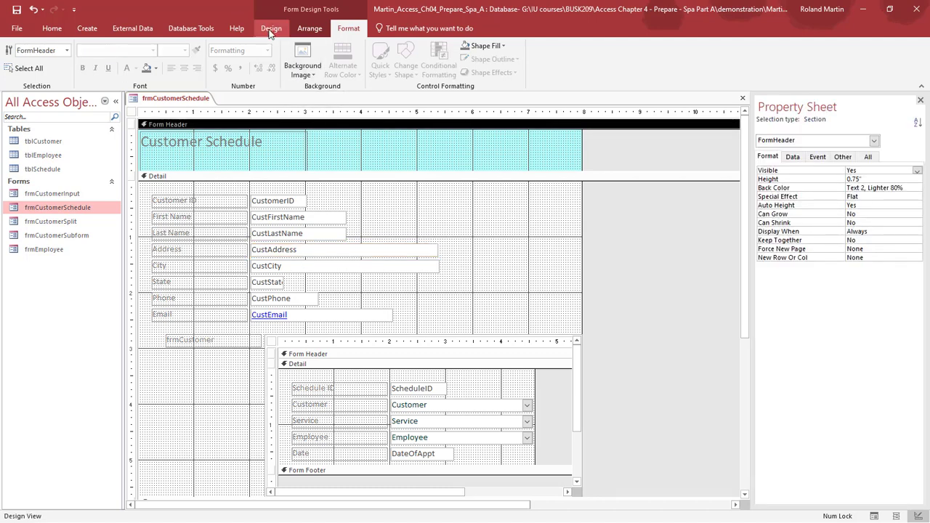
click(271, 28)
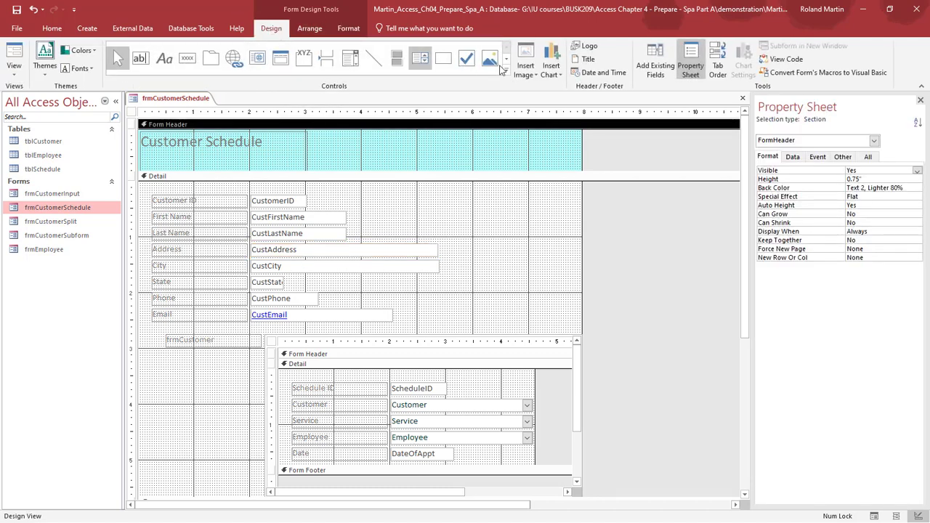
click(692, 67)
click(694, 70)
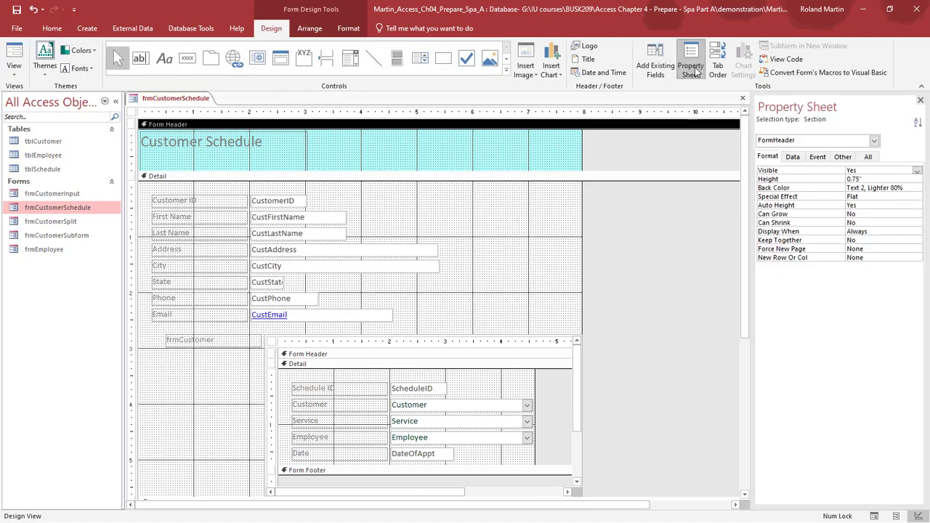
Step: Set the Address text box's width to 3.375" so it matches the City text box exactly
click(431, 250)
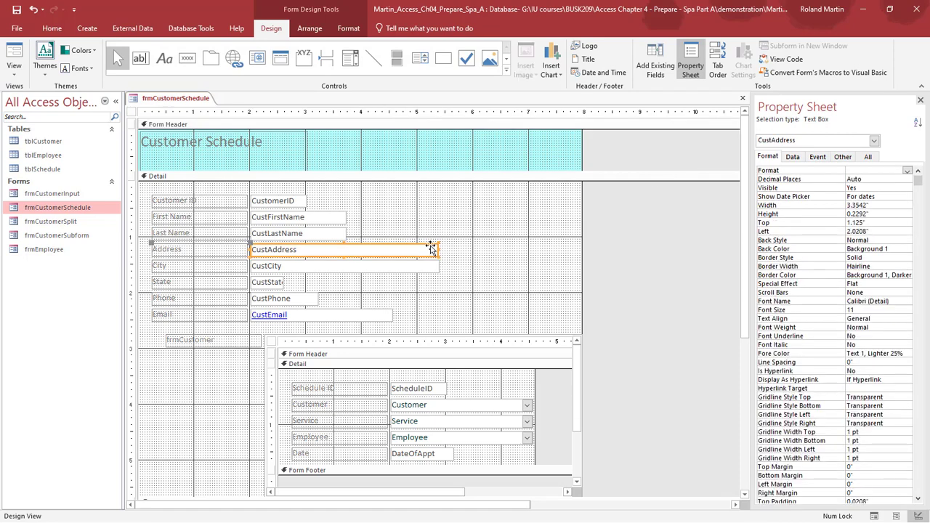
click(397, 270)
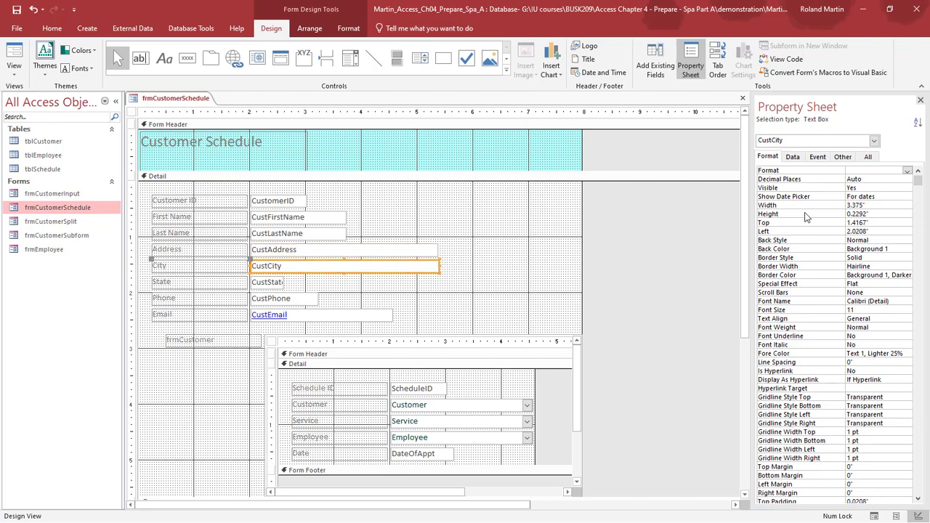
click(412, 251)
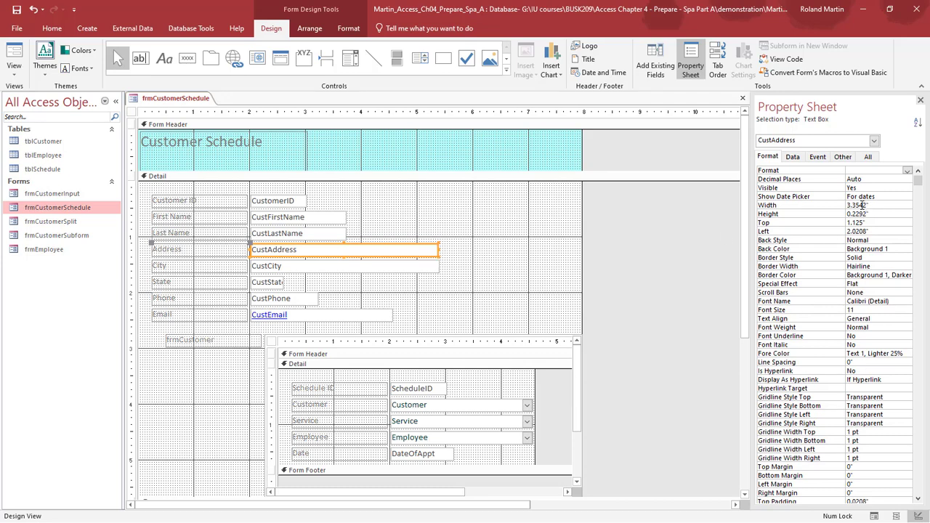
click(437, 267)
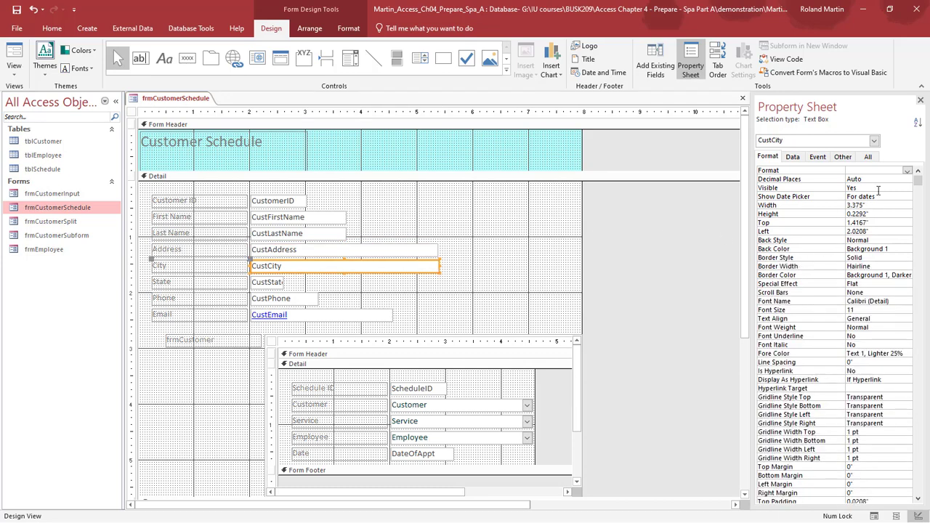
click(863, 205)
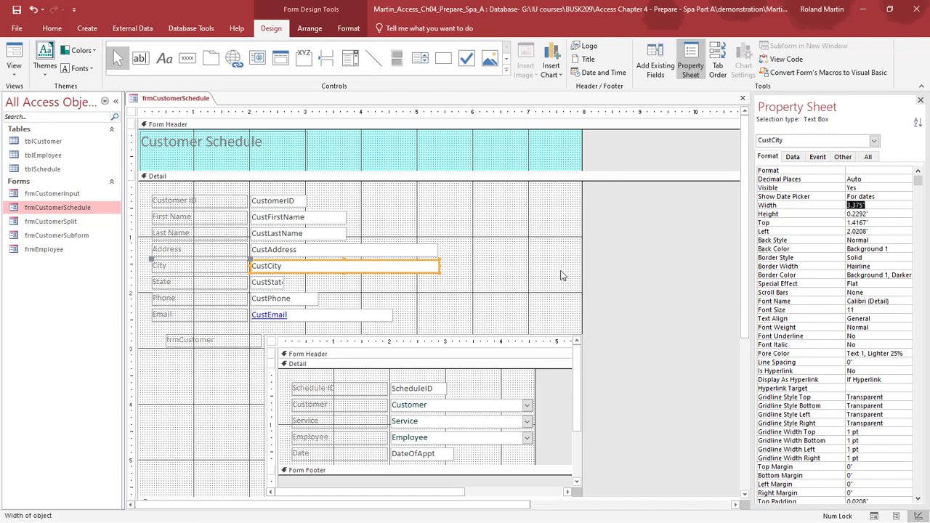
click(429, 250)
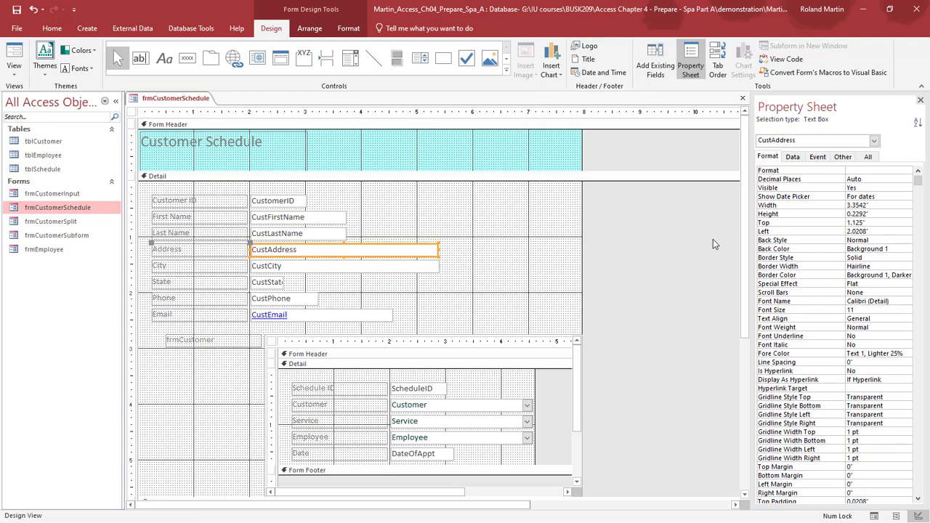
click(872, 206)
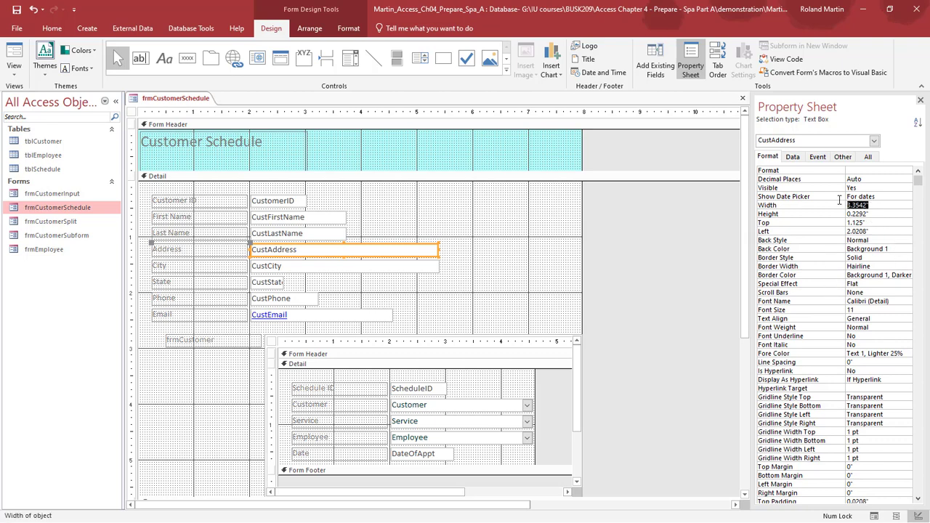
click(651, 292)
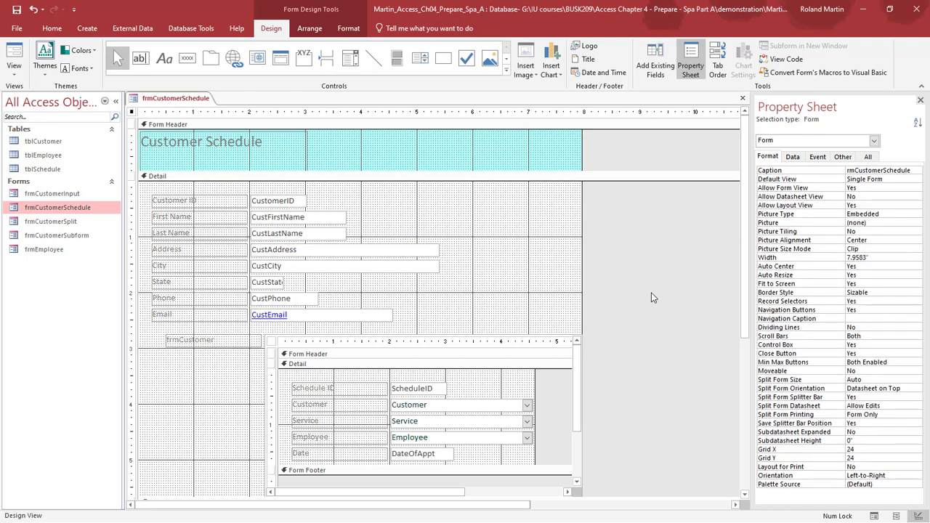
Step: Compare the exact widths of the First Name and Last Name text boxes
click(323, 218)
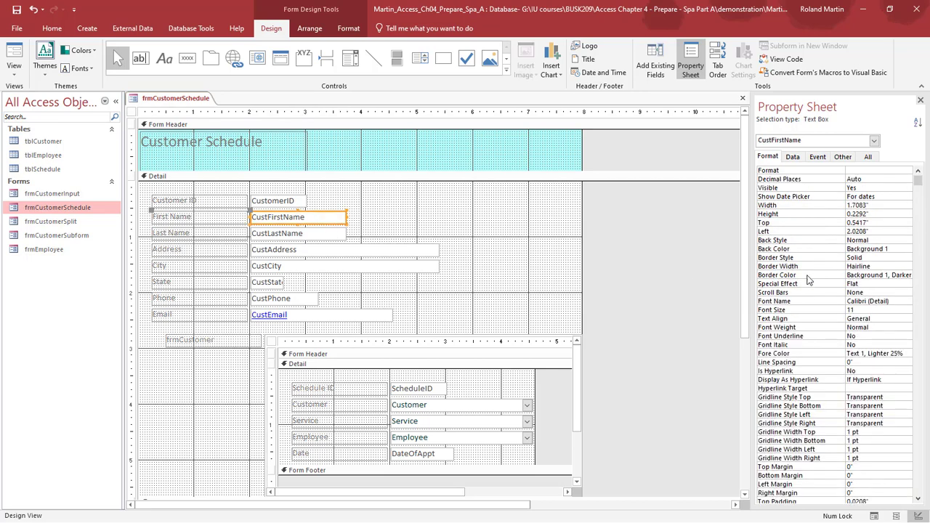
click(867, 205)
drag(866, 205, 844, 204)
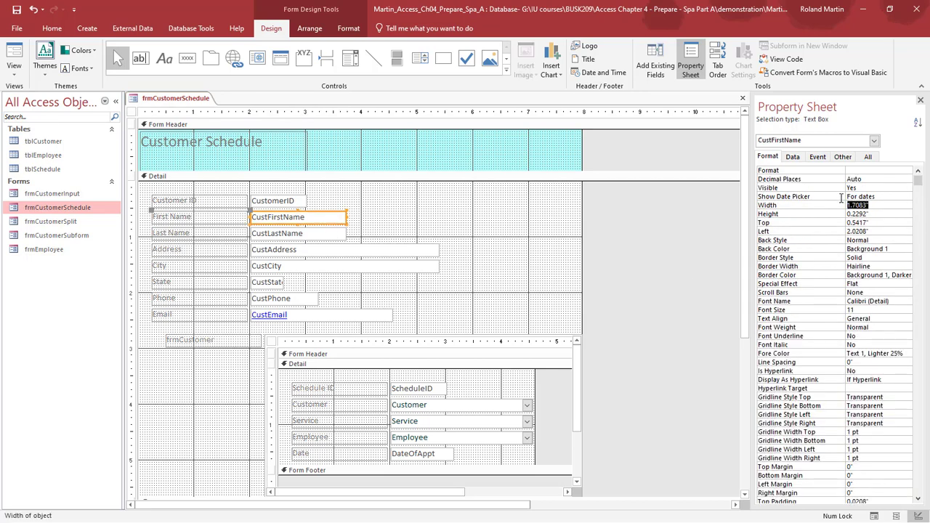
click(325, 233)
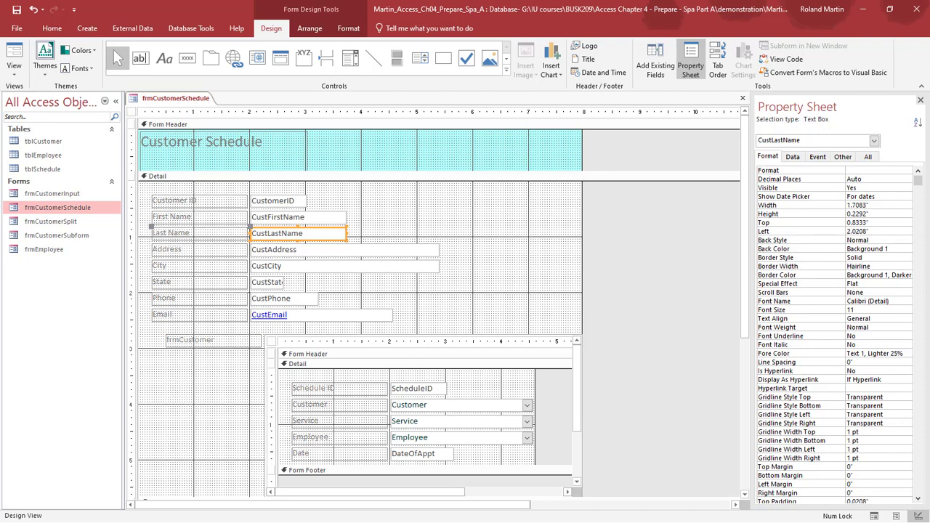
Step: Delete the frmCustomer label beside the subform
click(209, 343)
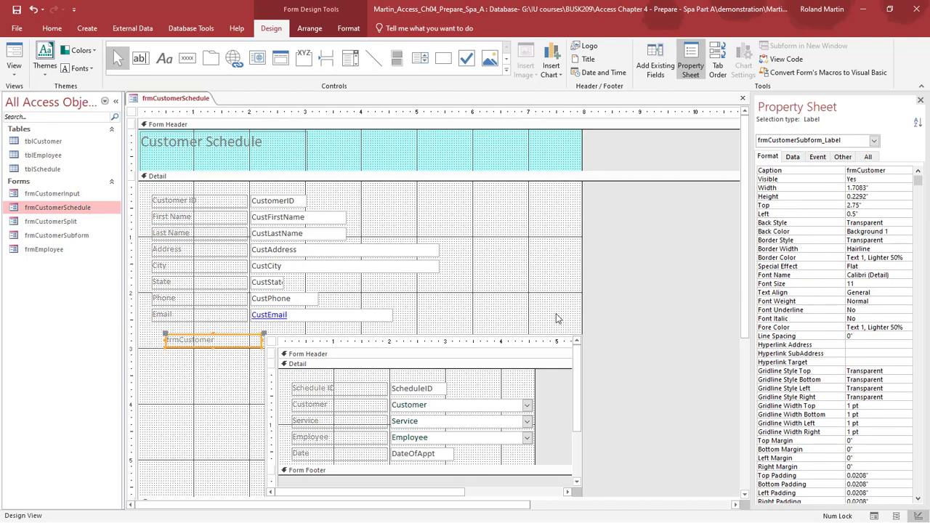
key(ctrl+r)
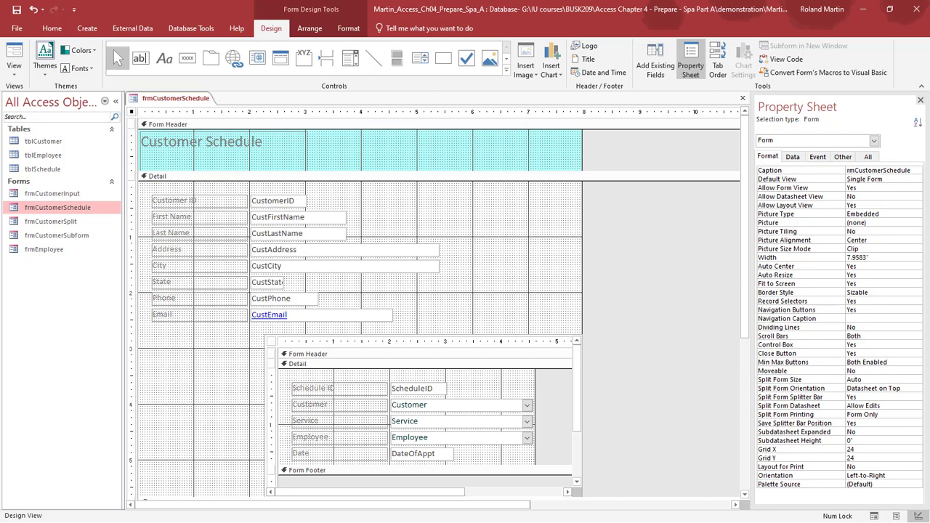
Step: Check the form changes in the Word instructions, return to Access and show frmCustomerSchedule in Layout View
key(alt+Tab)
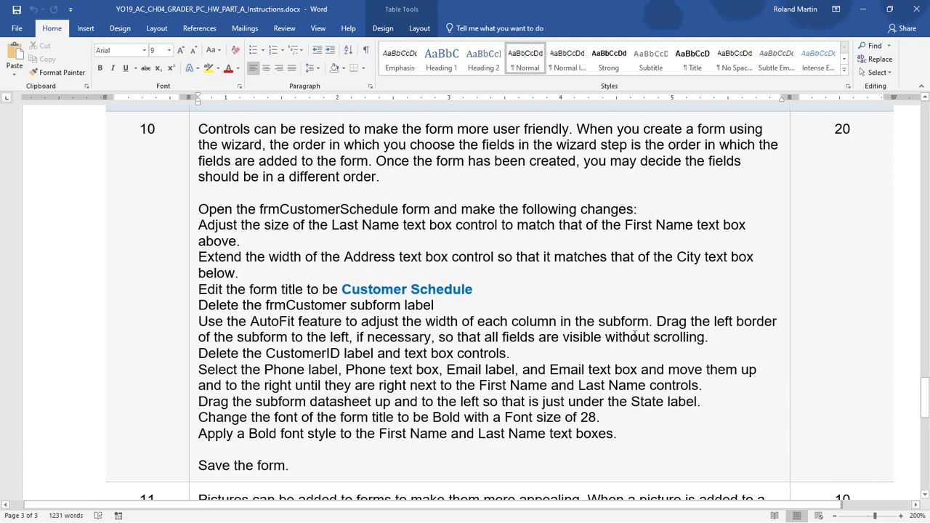
key(alt+Tab)
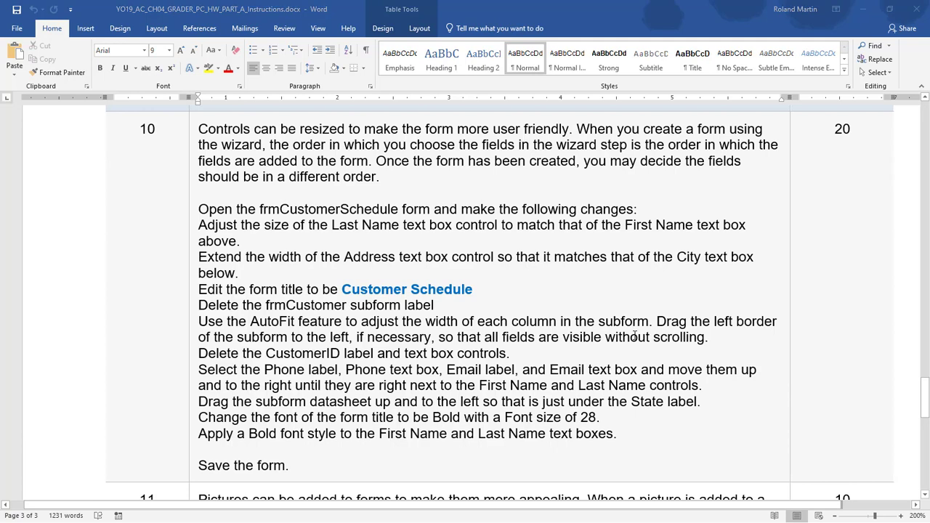
key(alt+Tab)
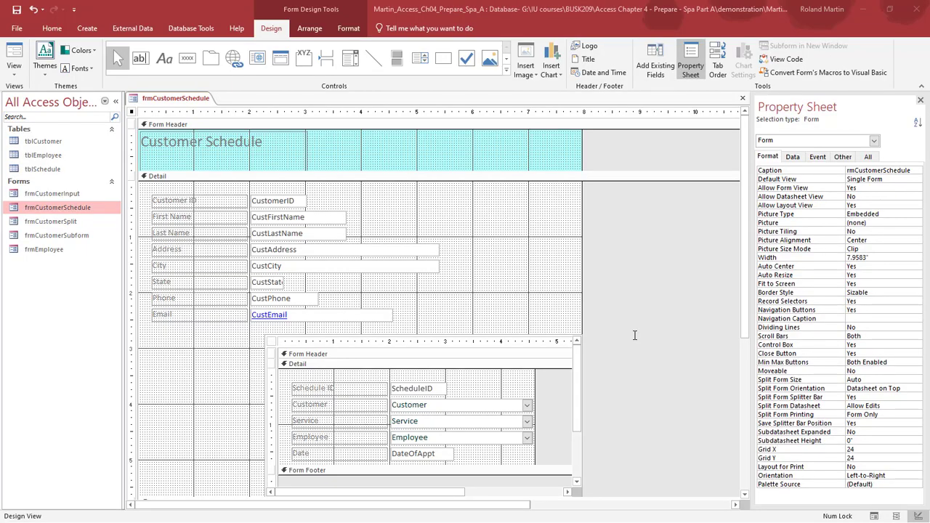
click(14, 70)
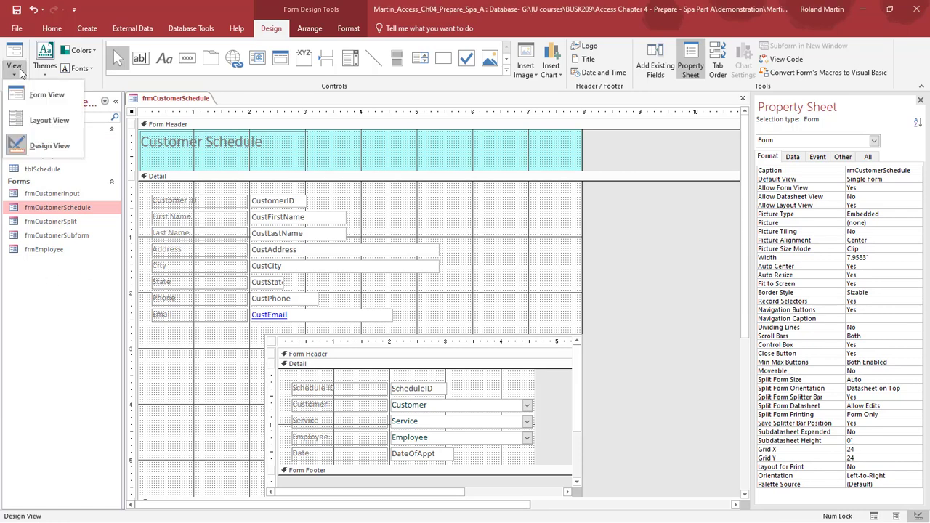
click(44, 121)
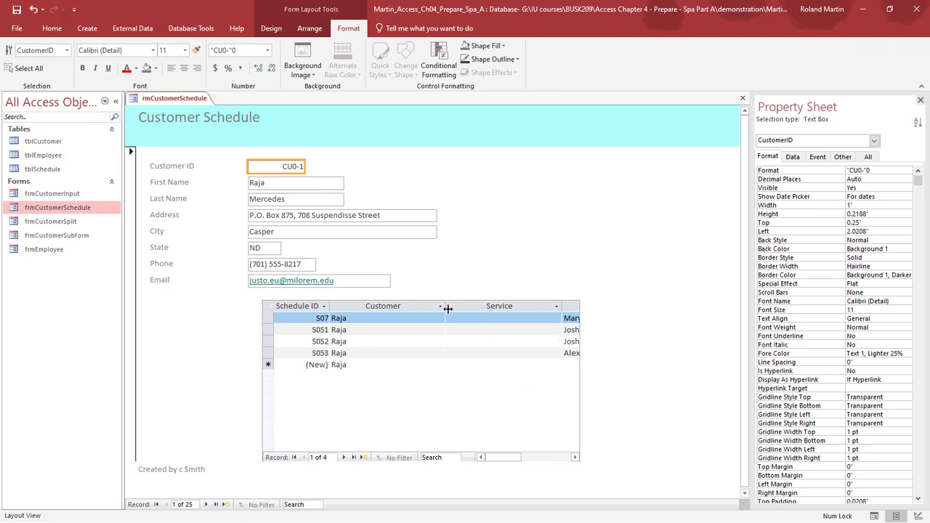
Step: AutoFit the Schedule ID, Customer, Service, Employee and Date columns of the subform datasheet
click(331, 307)
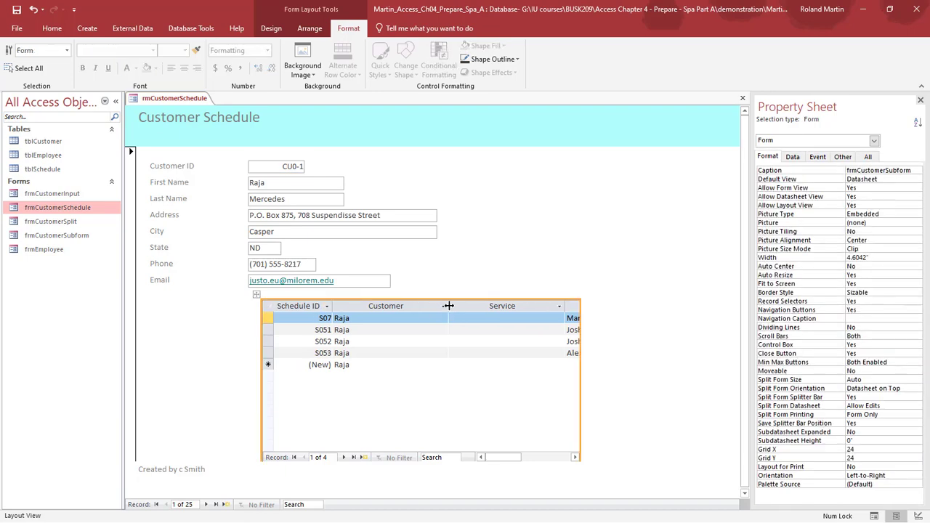
double_click(448, 306)
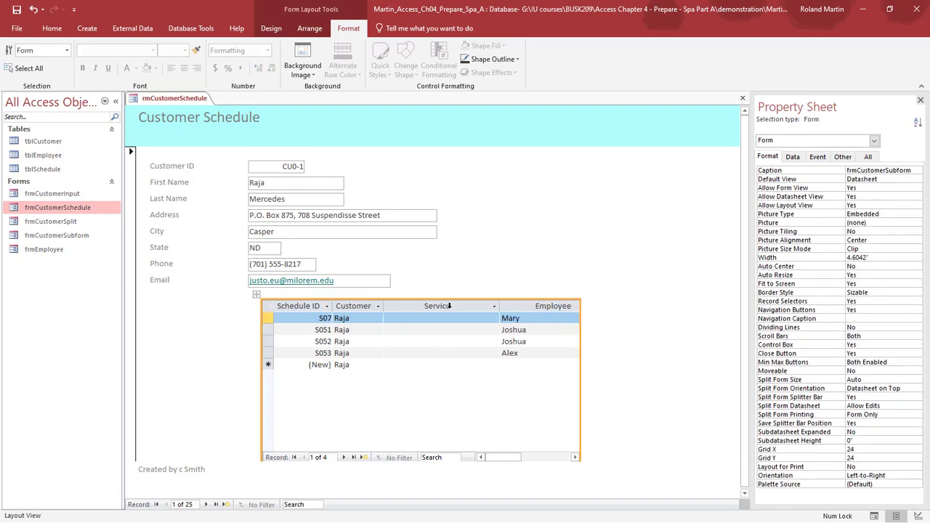
double_click(498, 305)
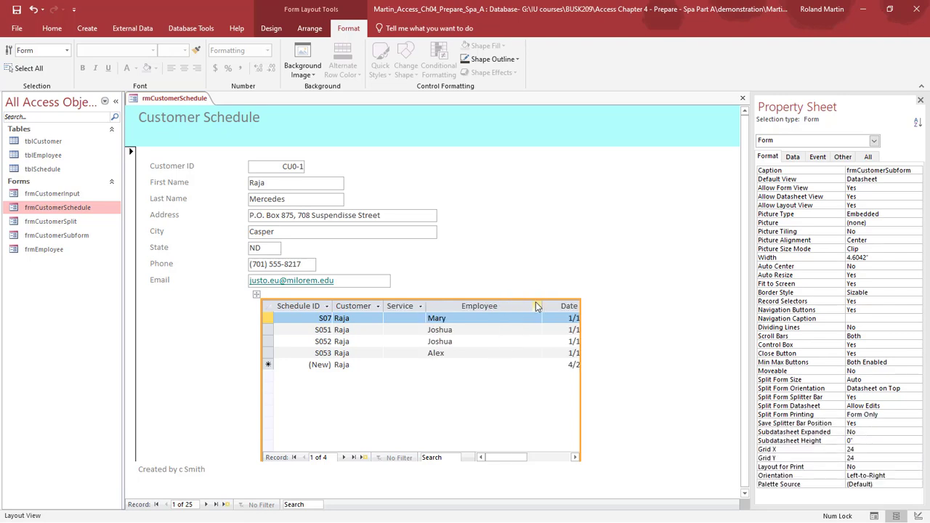
double_click(541, 306)
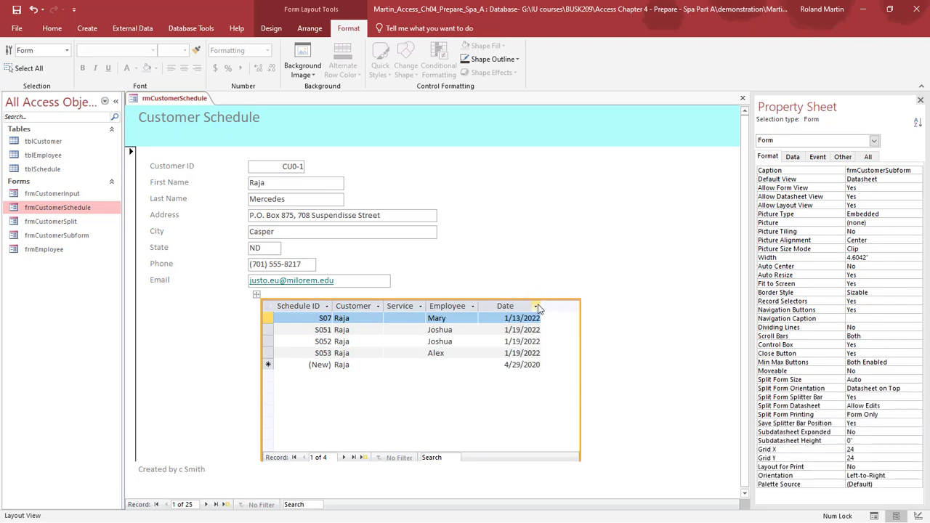
double_click(542, 306)
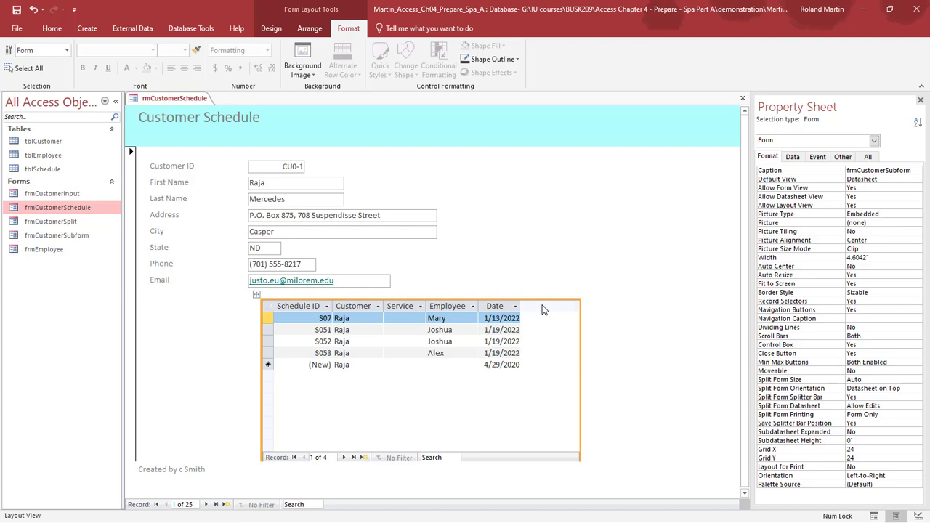
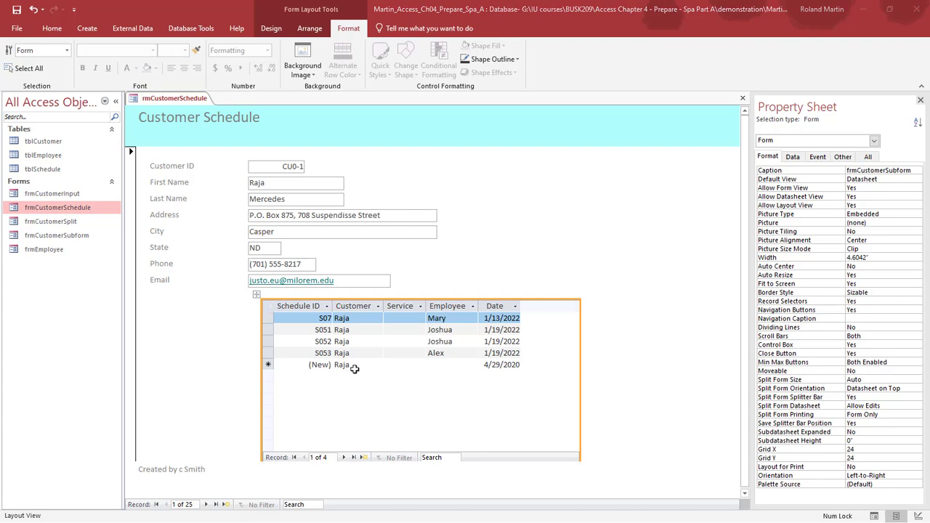
Step: Read the next form change in the Word instructions, return to Access and delete the Customer ID label and text box
key(alt+Tab)
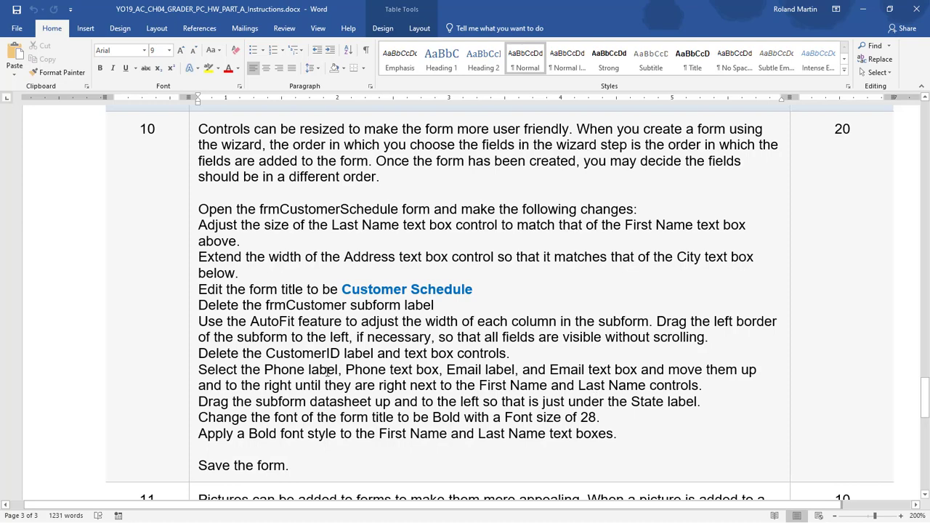
scroll(429, 367, down, 3)
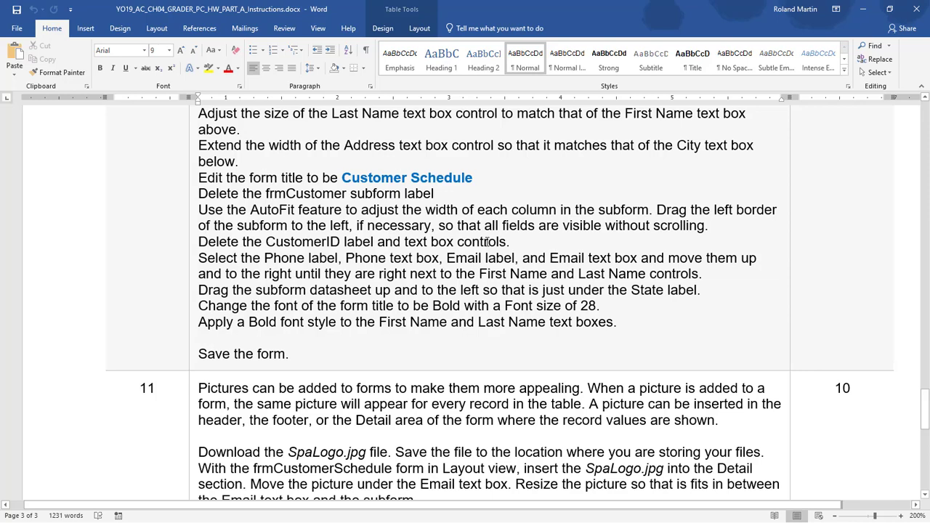
key(alt+Tab)
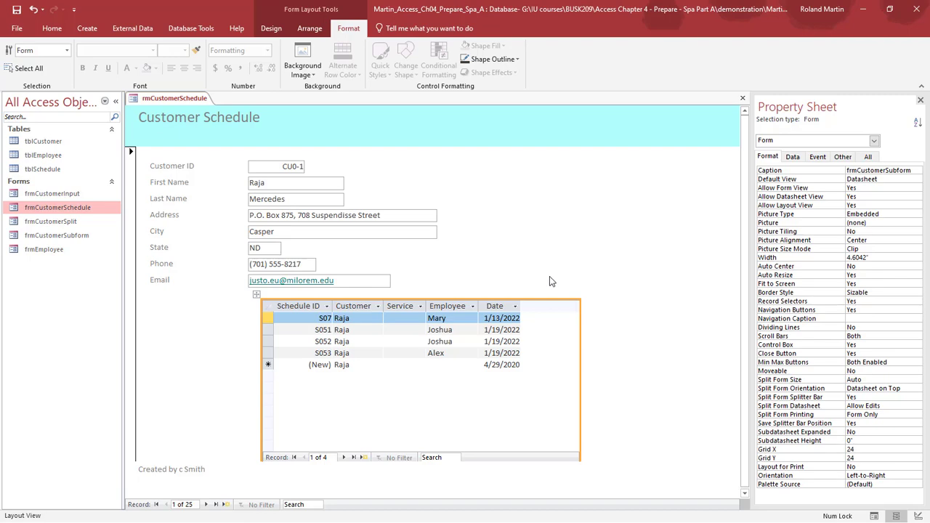
click(179, 166)
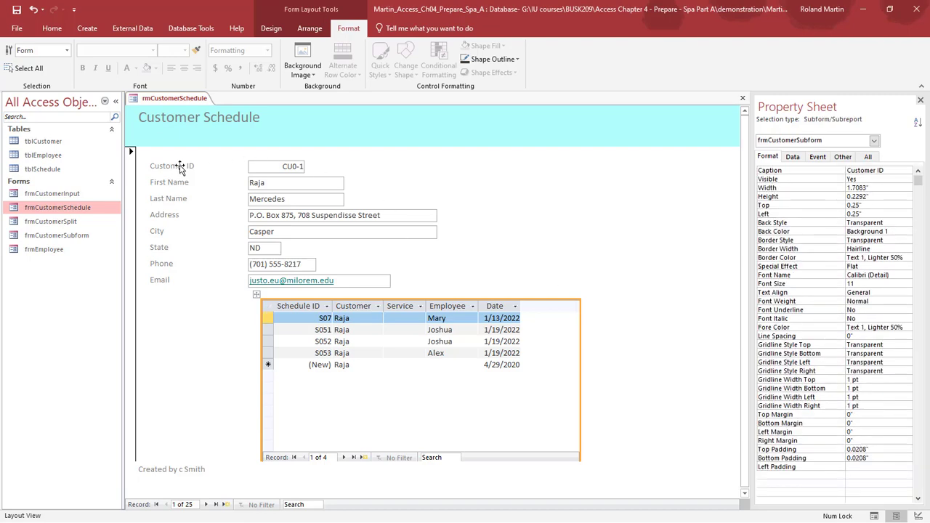
click(286, 160)
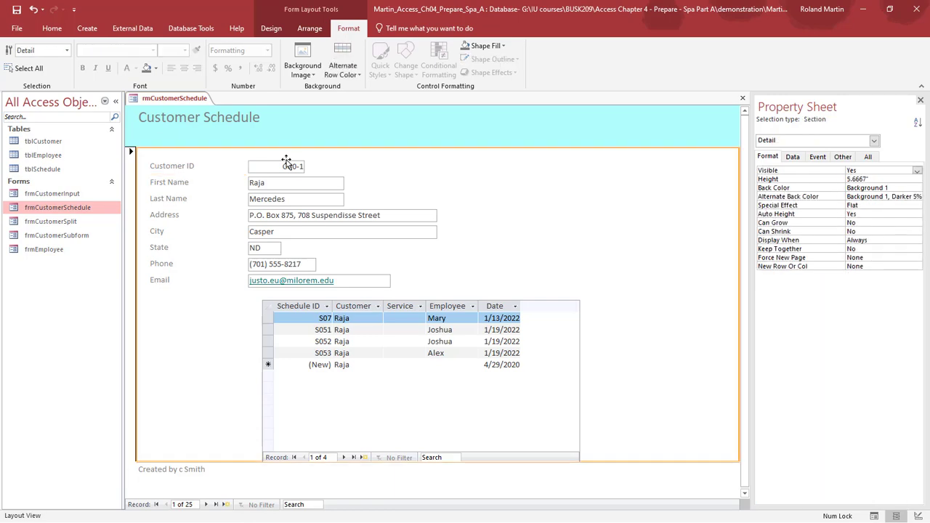
click(285, 164)
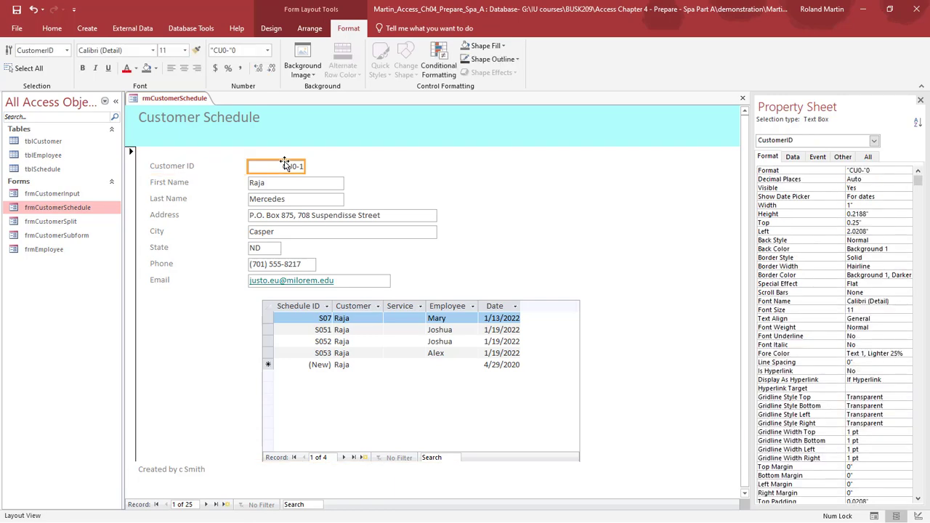
shift+click(193, 169)
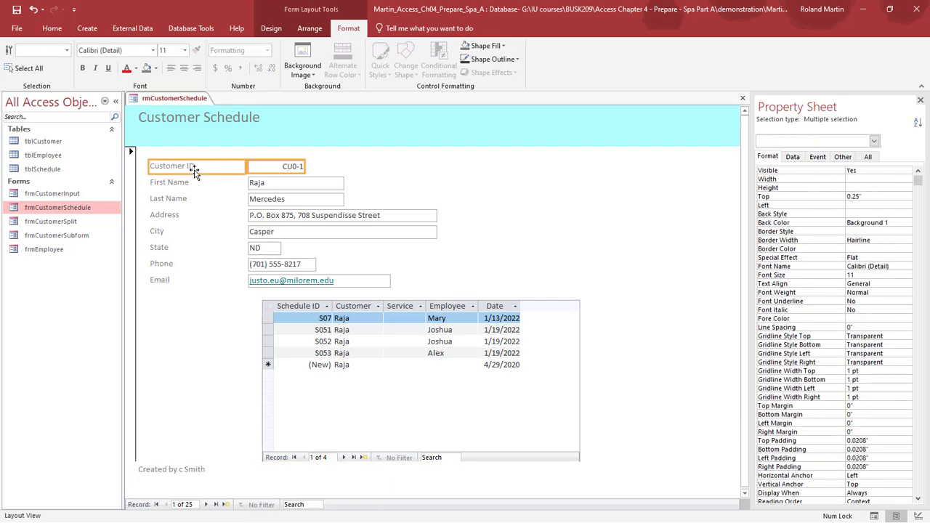
key(Delete)
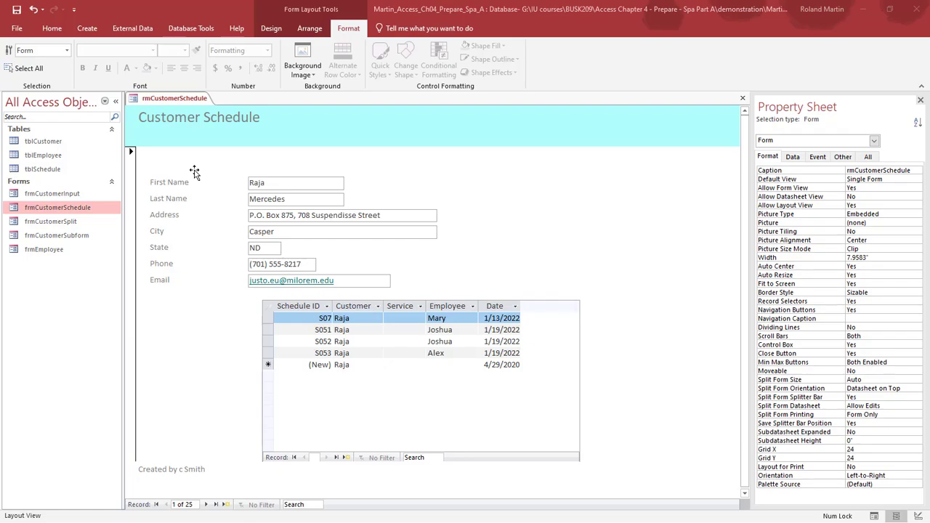
Step: Following the Word instructions, move the Phone and Email labels and text boxes in Access right beside the First Name and Last Name controls
key(alt+Tab)
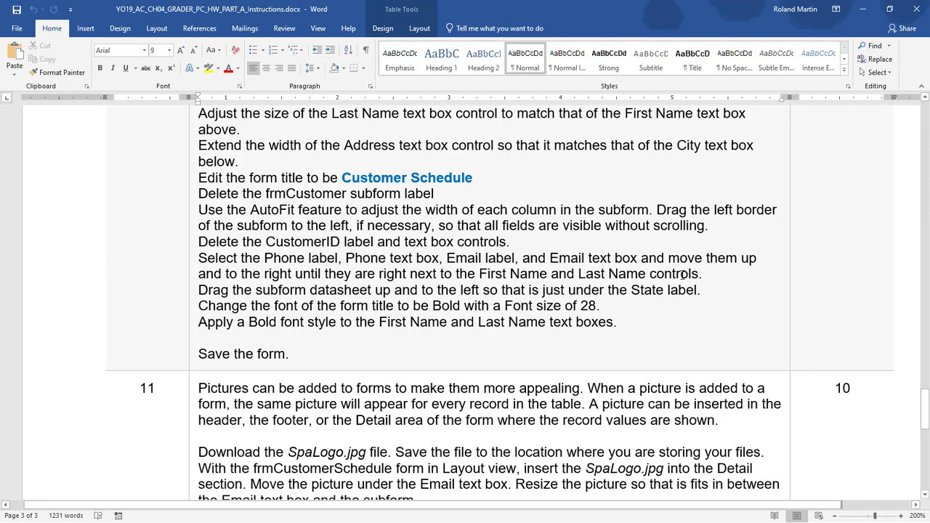
key(alt+Tab)
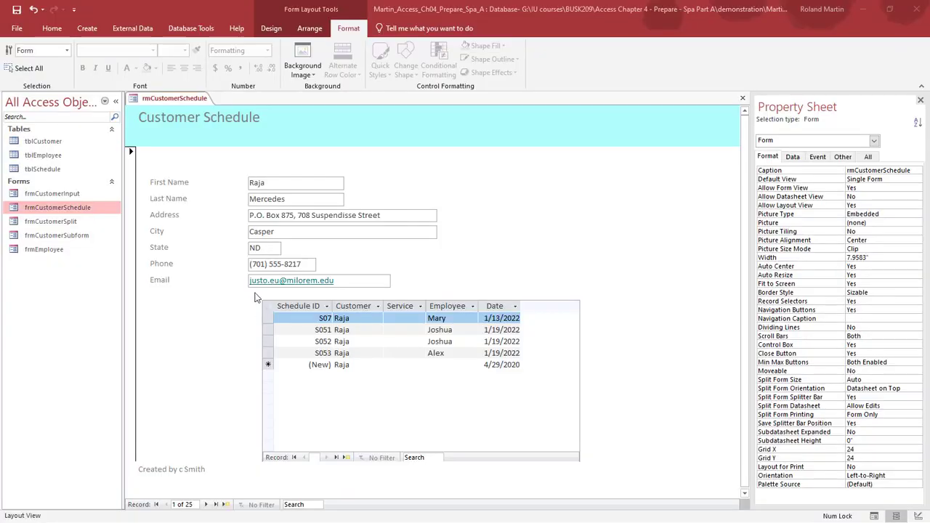
click(155, 268)
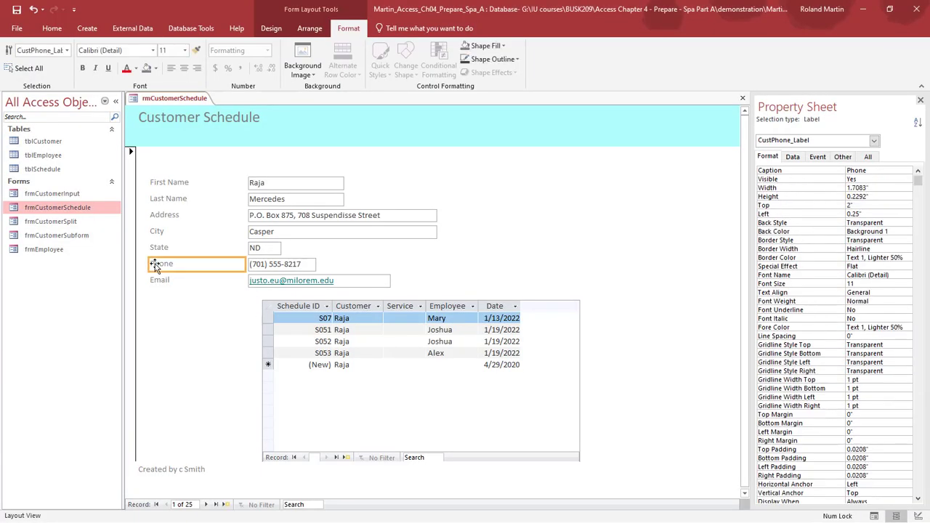
ctrl+click(308, 263)
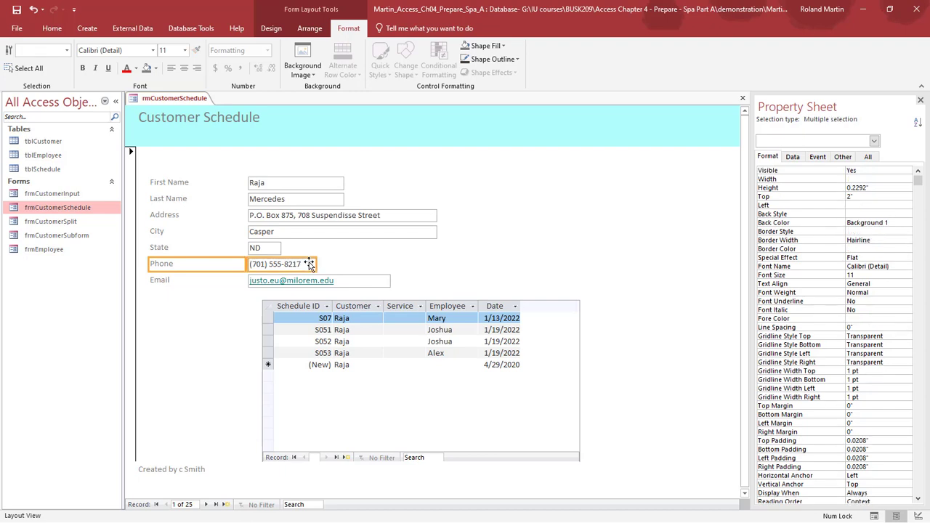
ctrl+click(183, 280)
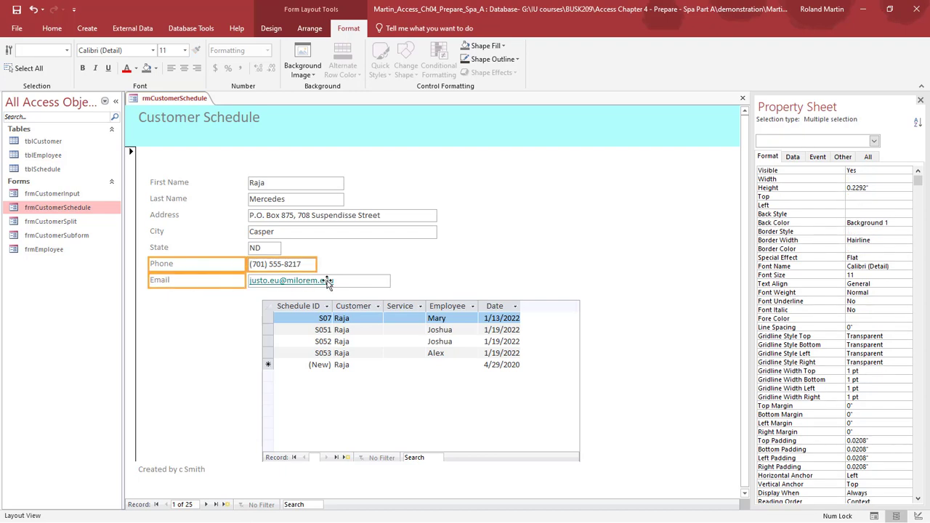
ctrl+click(347, 281)
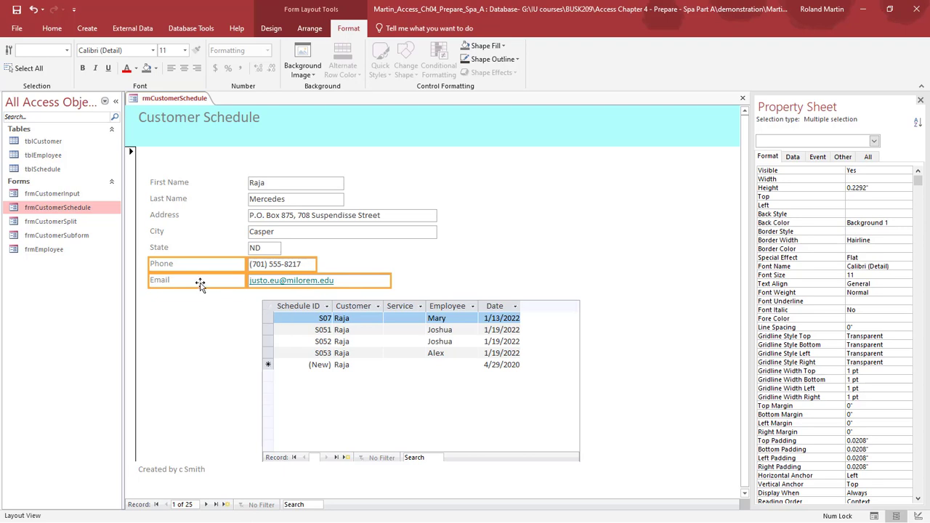
drag(200, 284, 443, 263)
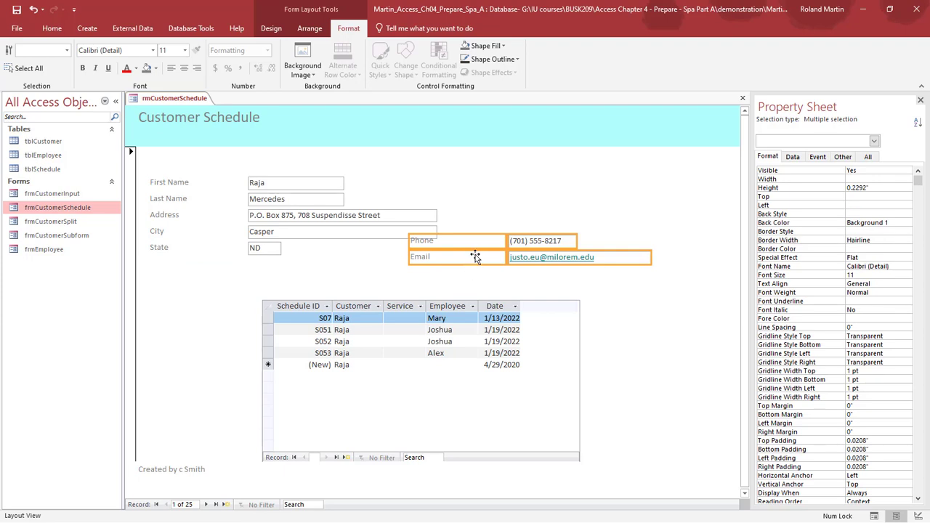
drag(430, 194, 411, 189)
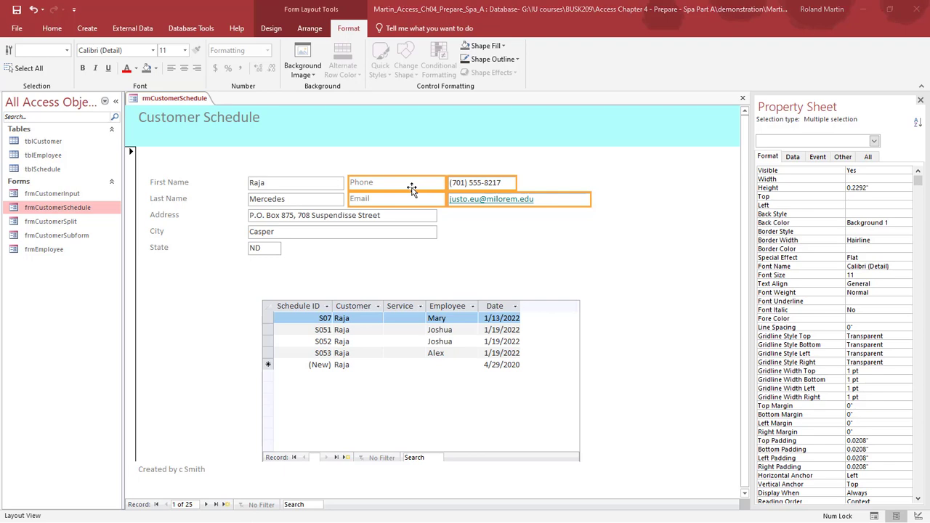
Step: Following the Word instructions, move the subform datasheet in Access just under the State label, at Top 2.125" and Left 0.2917"
key(alt+Tab)
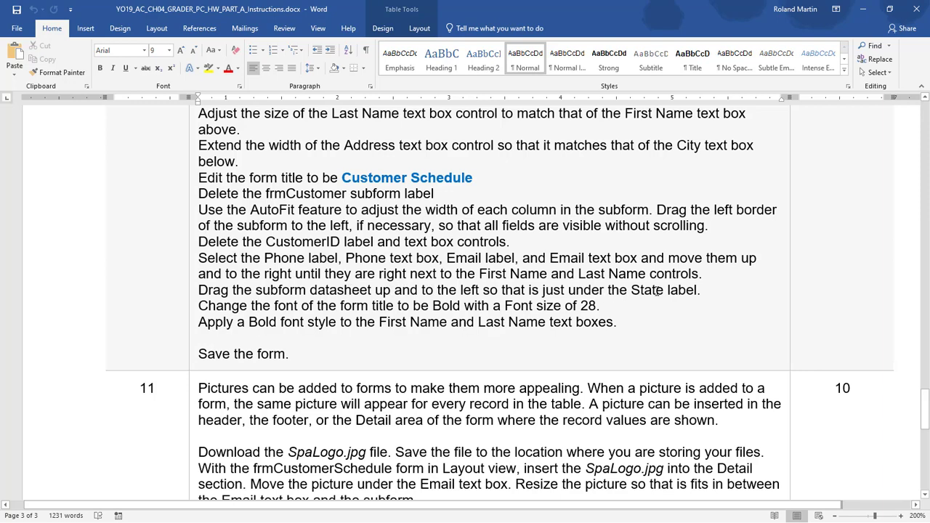
key(alt+Tab)
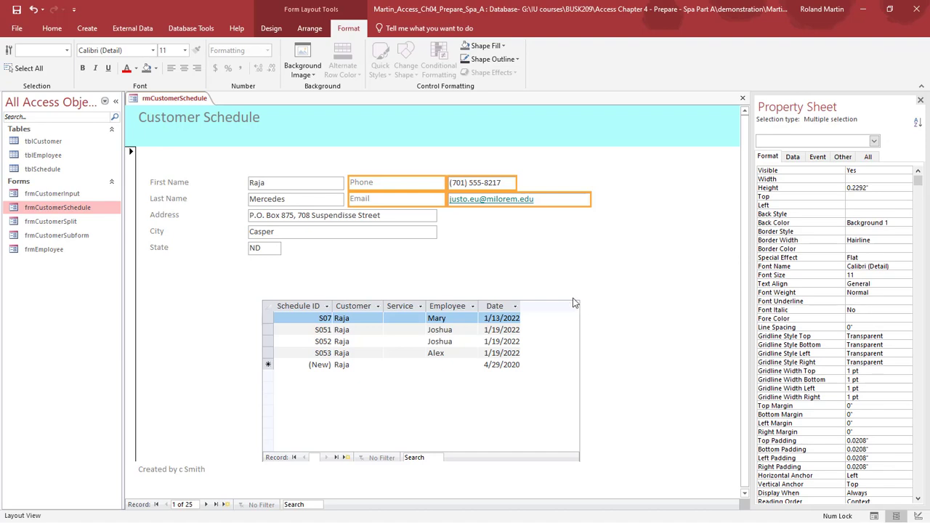
click(270, 305)
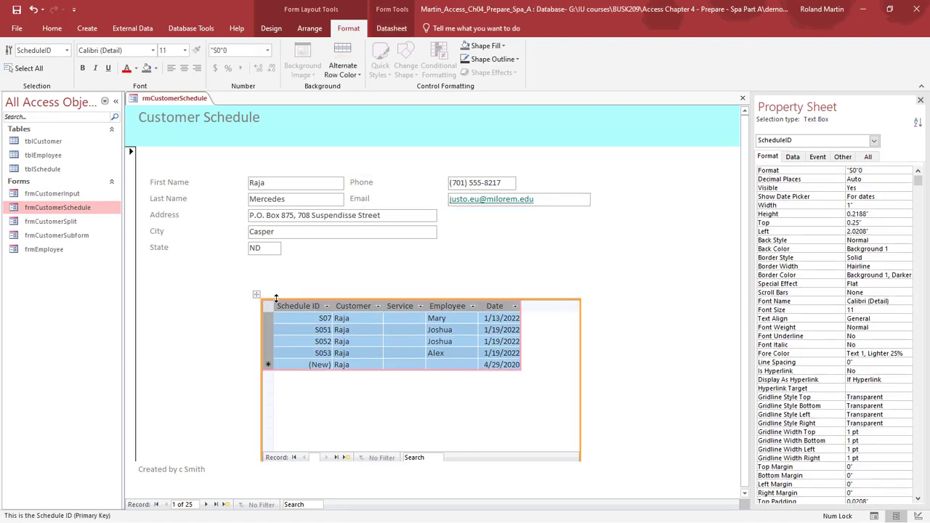
click(257, 294)
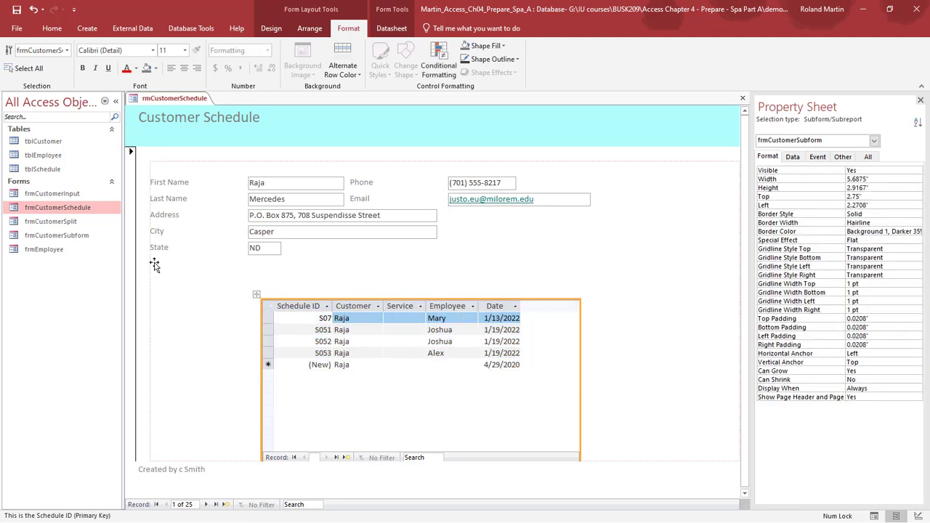
drag(153, 265, 154, 264)
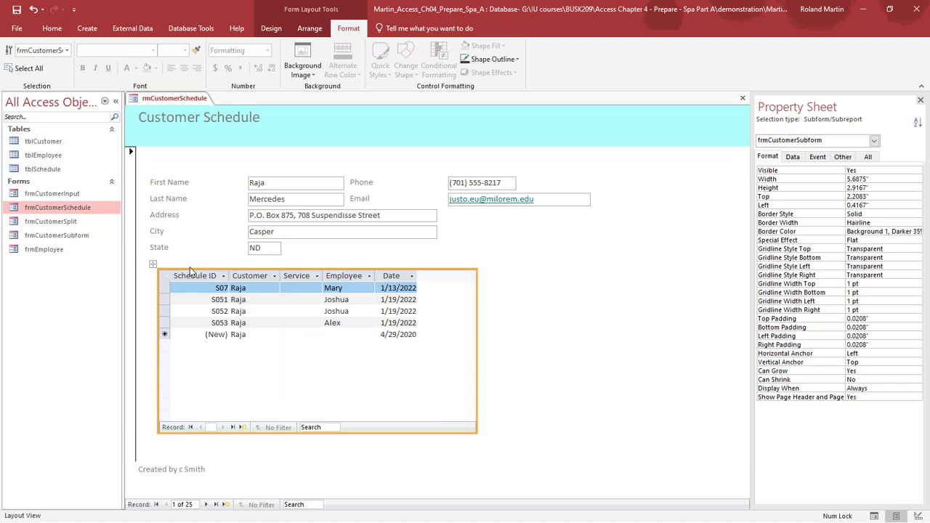
key(Up)
key(Left)
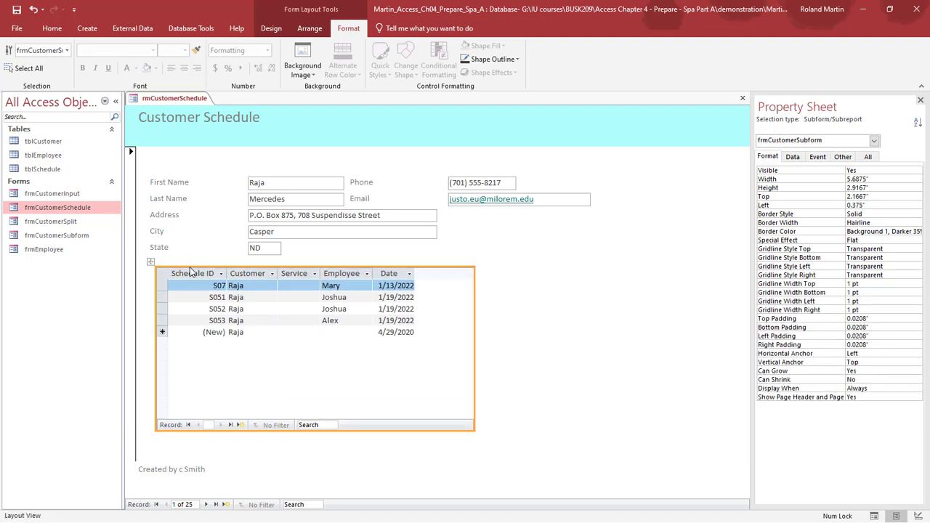
key(Up)
key(Left)
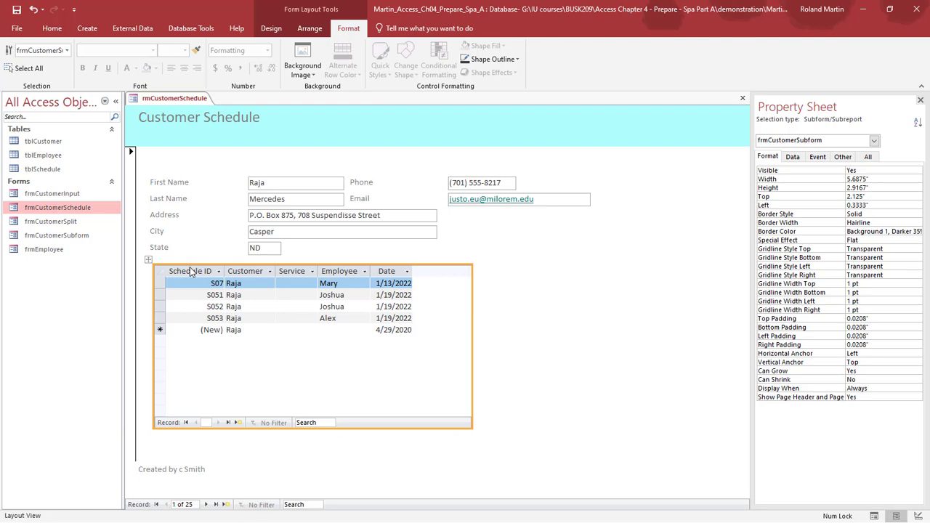
key(Left)
key(Left)
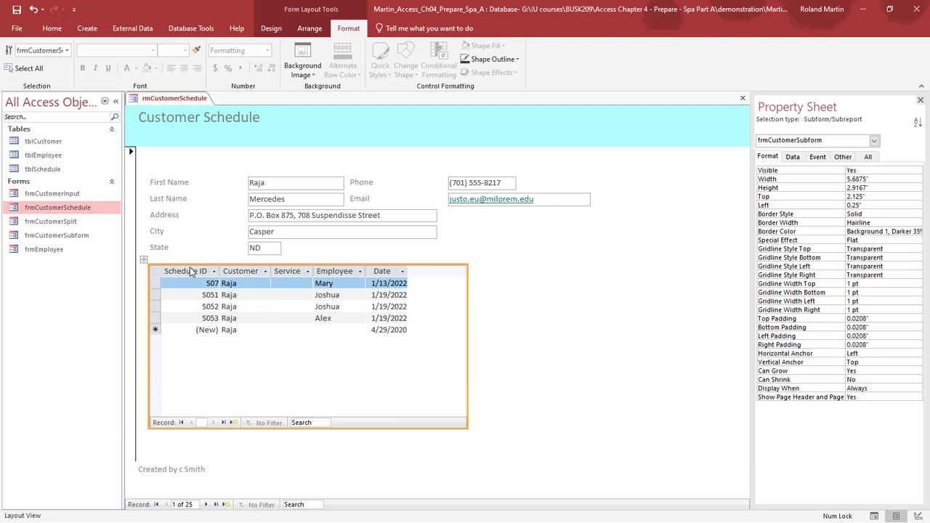
key(Right)
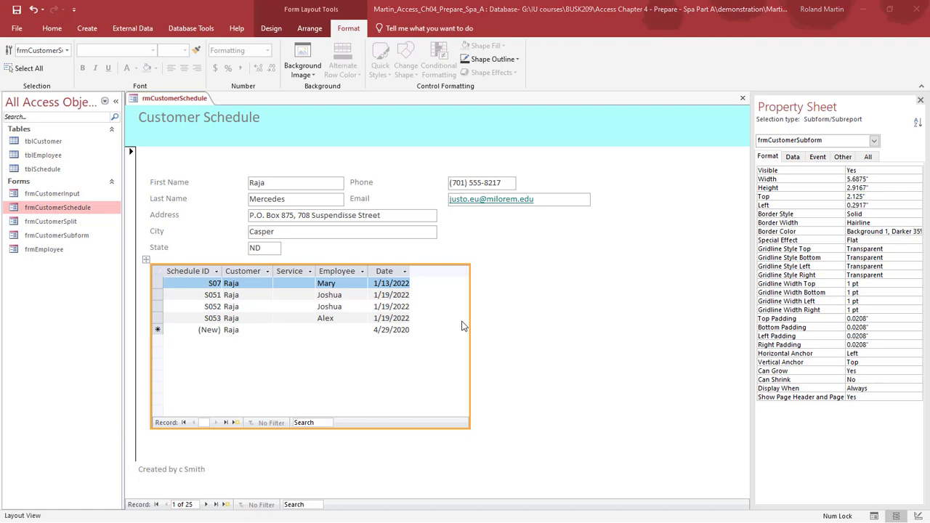
Step: Check the title formatting in the Word instructions, return to Access and make the form title bold with font size 28
key(alt+Tab)
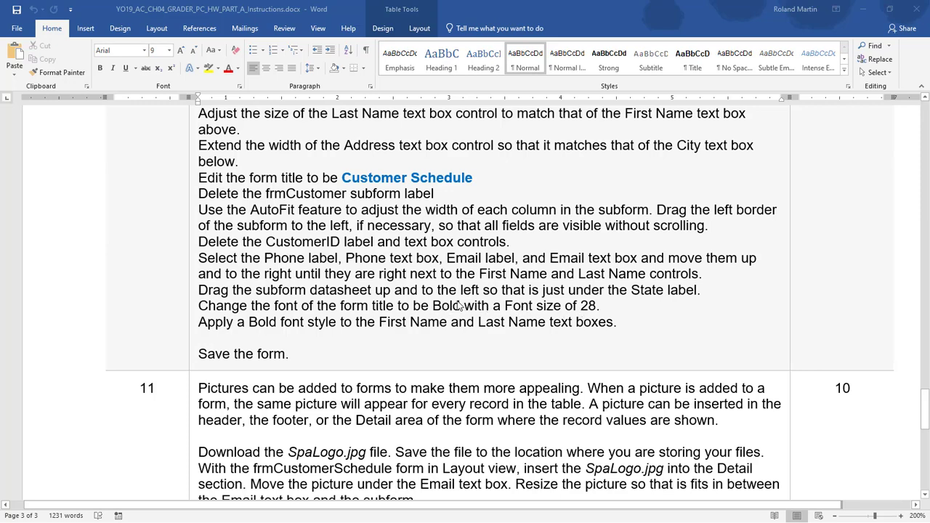
key(alt+Tab)
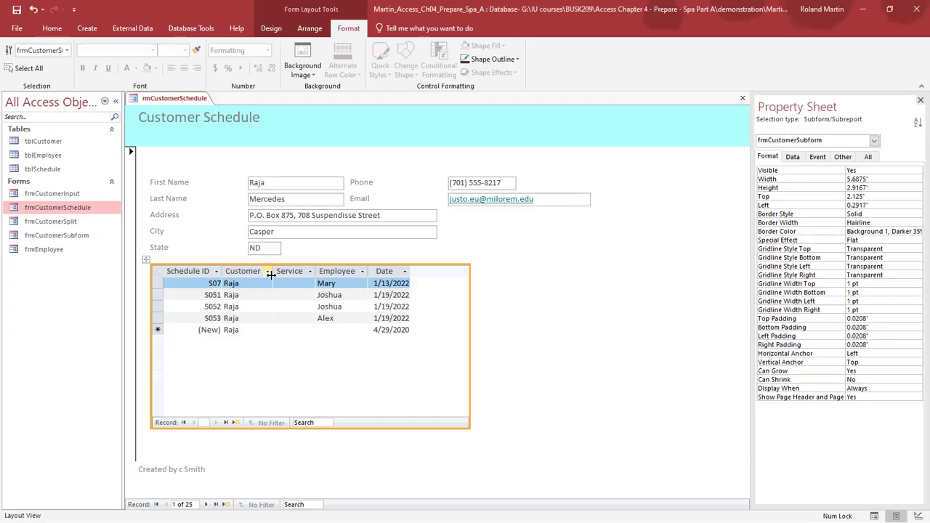
click(173, 118)
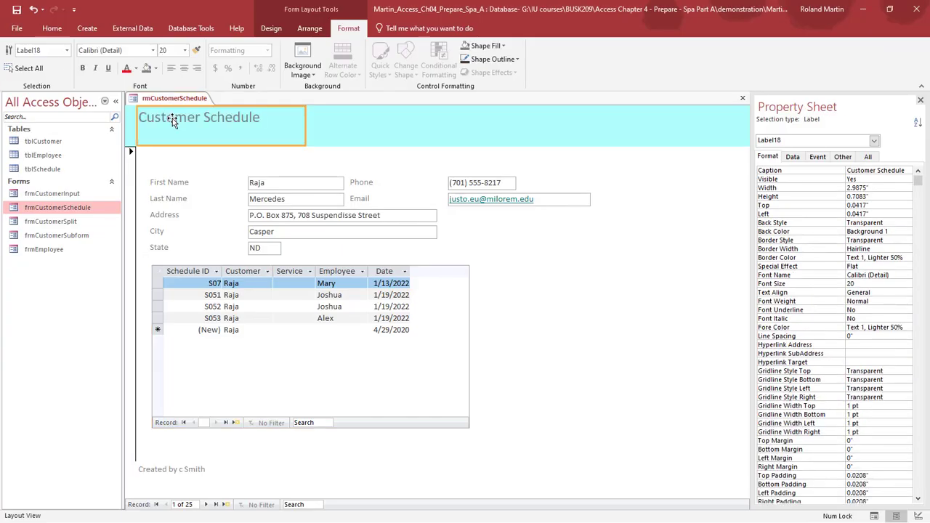
click(82, 68)
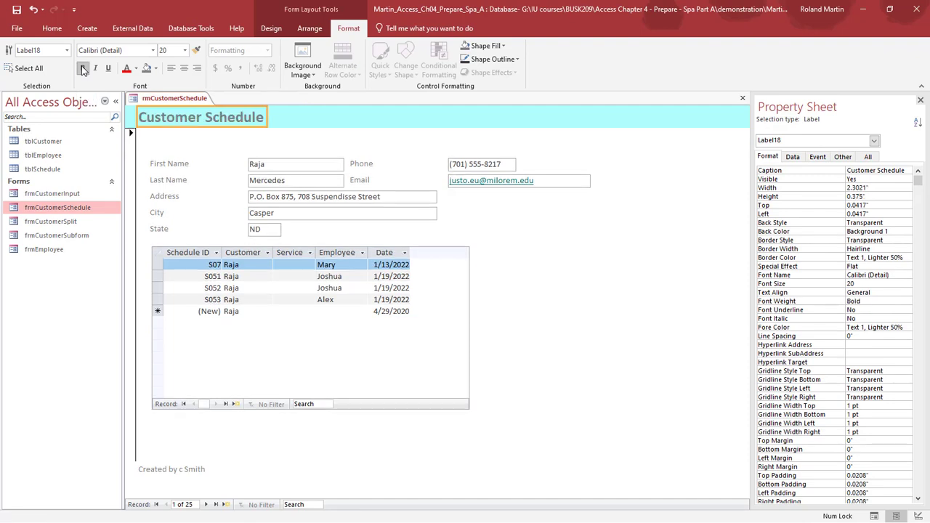
click(186, 51)
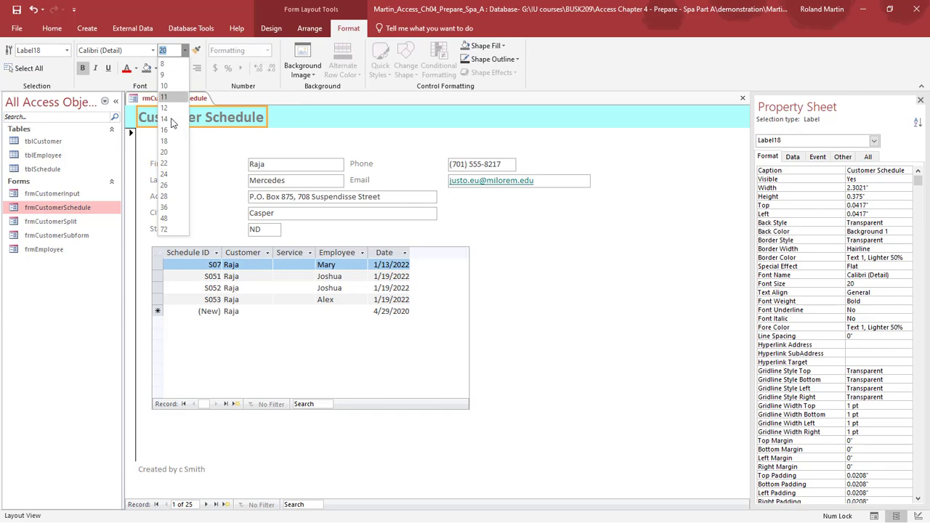
click(172, 193)
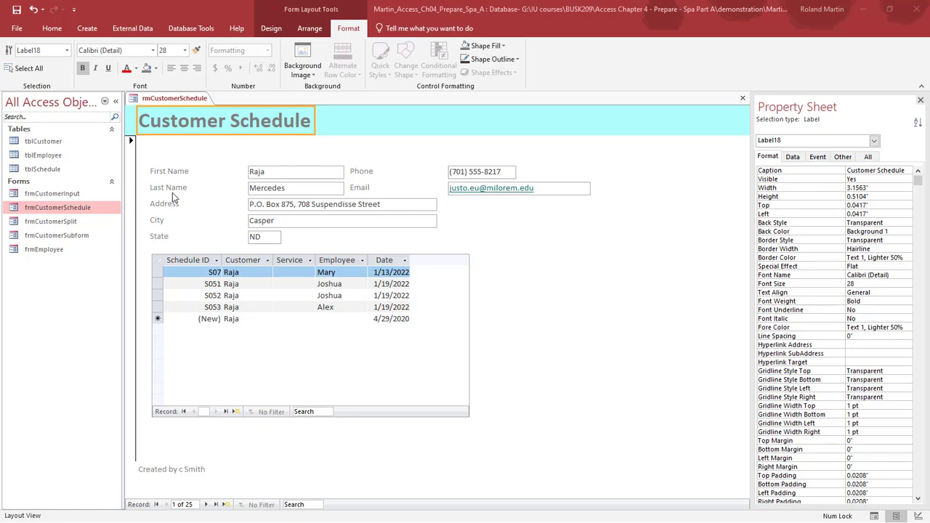
Step: Check the remaining changes in Word, save and close frmCustomerSchedule in Access, and return to the Word instructions
key(alt+Tab)
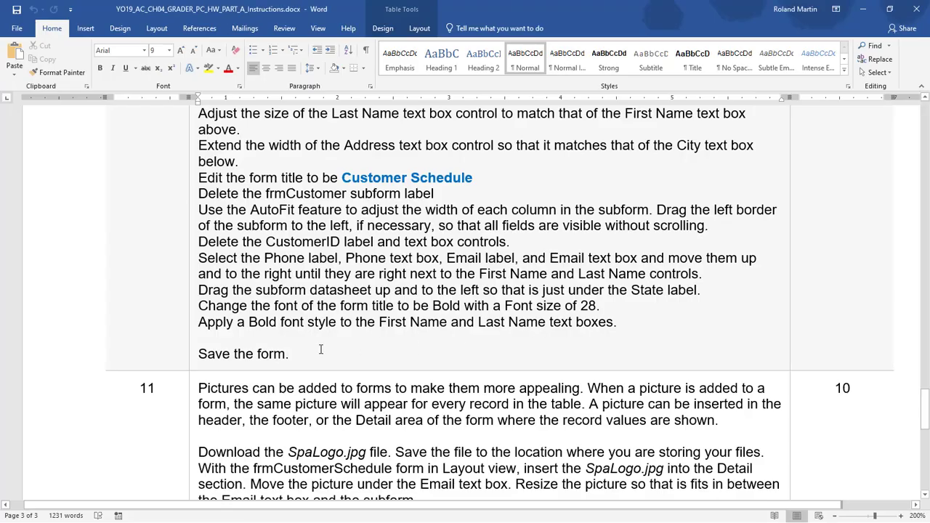
key(alt+Tab)
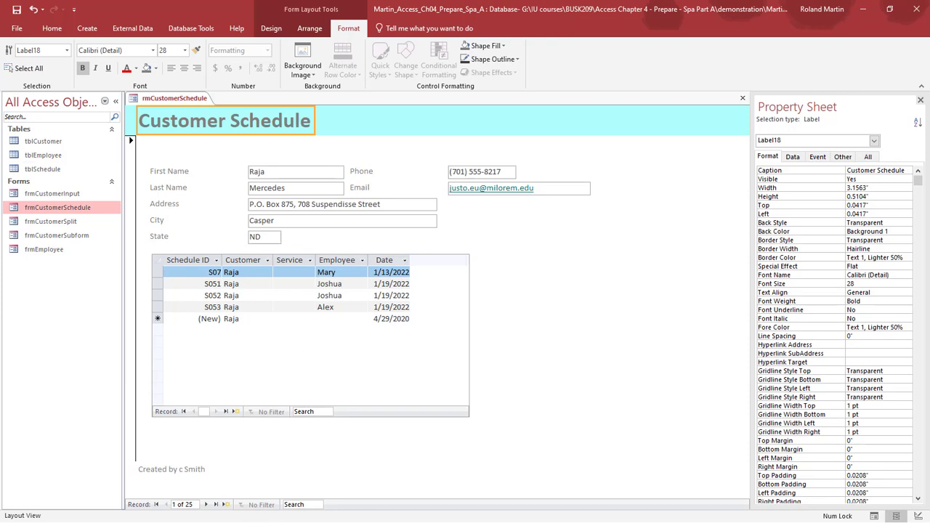
click(19, 10)
click(743, 100)
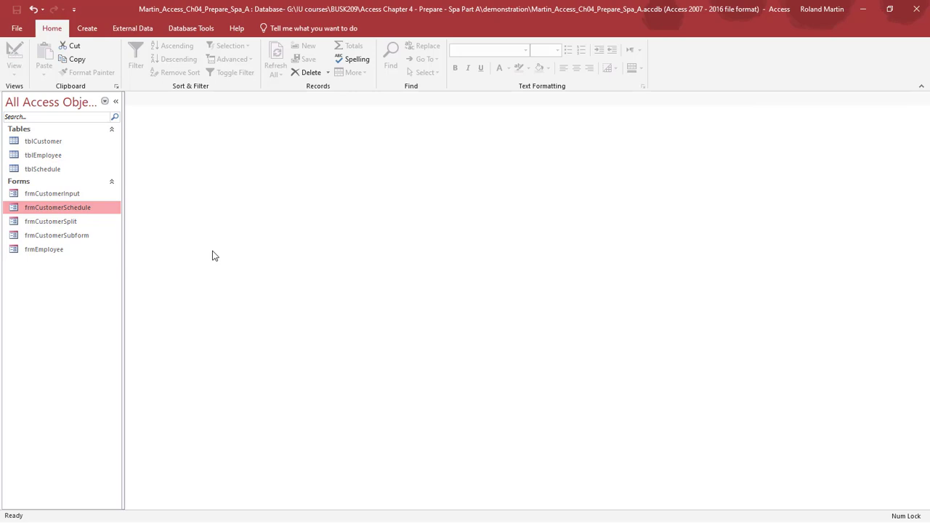
key(alt+Tab)
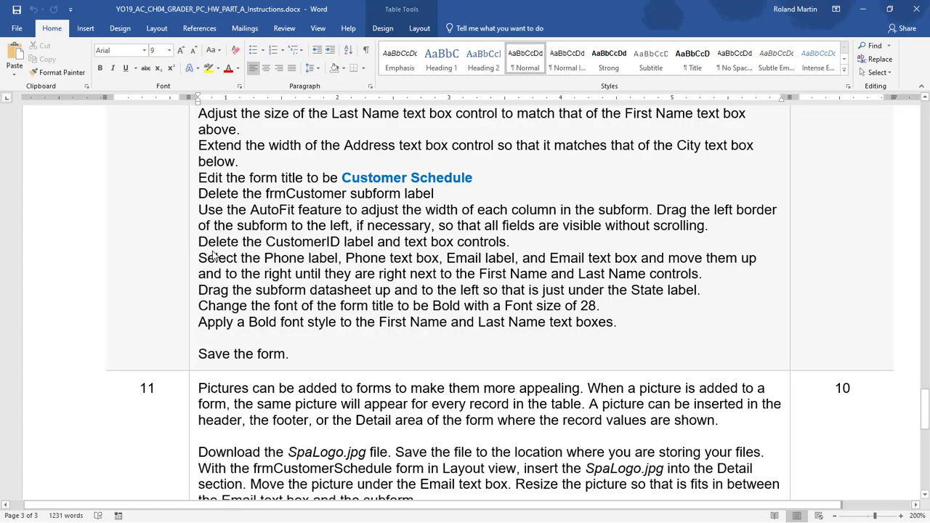
Step: Check instruction 11 in Word, switch to Access and open frmCustomerSchedule in Layout view
scroll(399, 333, down, 4)
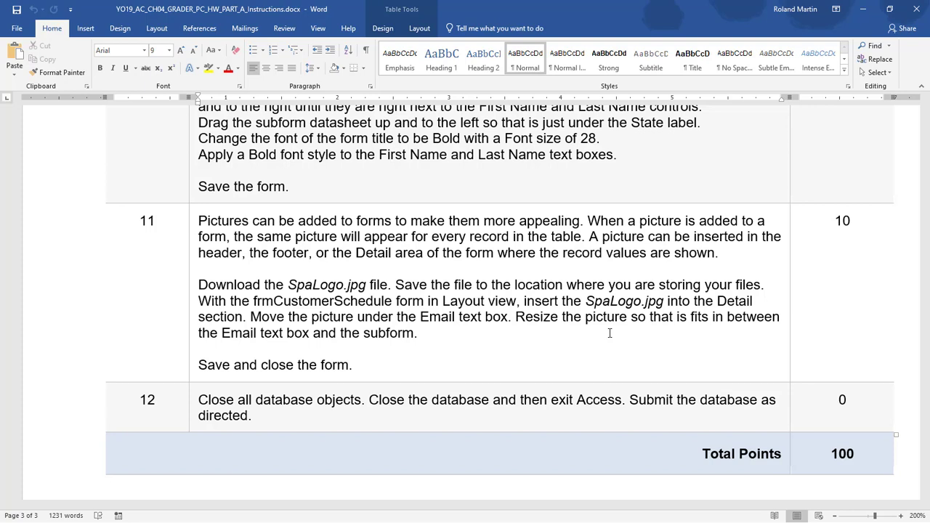
key(alt+Tab)
click(95, 208)
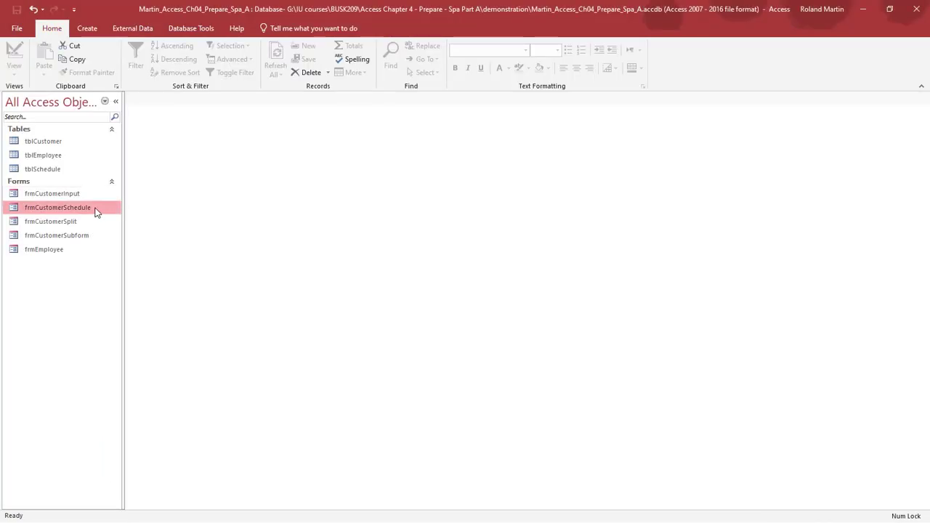
double_click(95, 209)
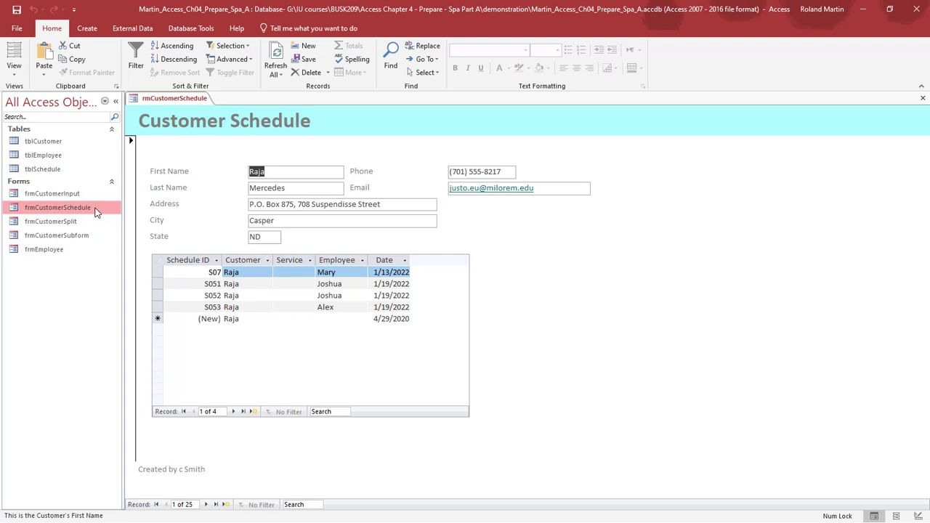
click(16, 70)
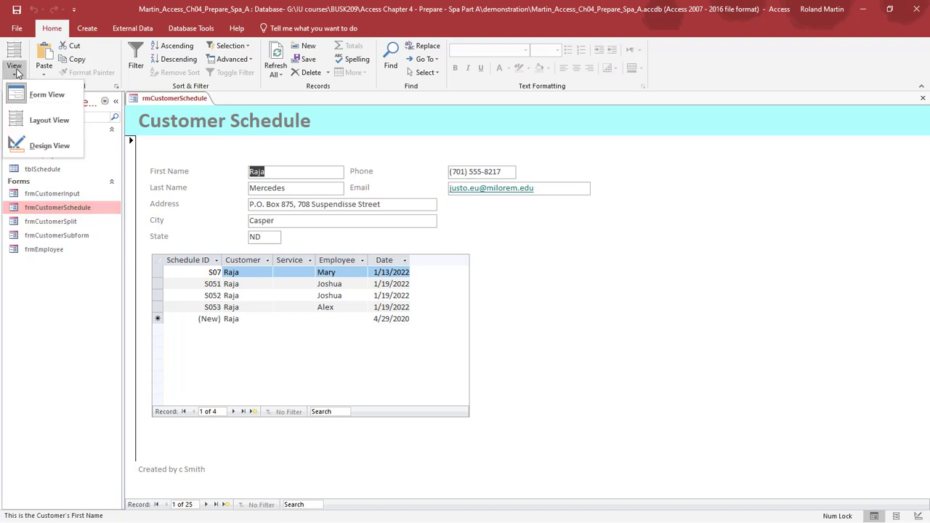
click(39, 125)
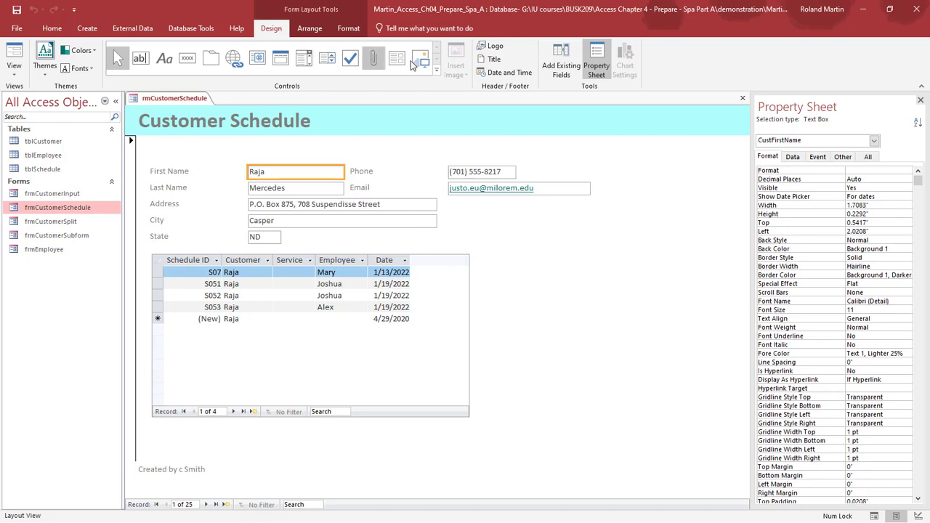
Step: Insert the SpaLogo.jpg picture into the form's Detail section just under the Email text box, at about Top 1.17" and Left 5.54"
click(588, 318)
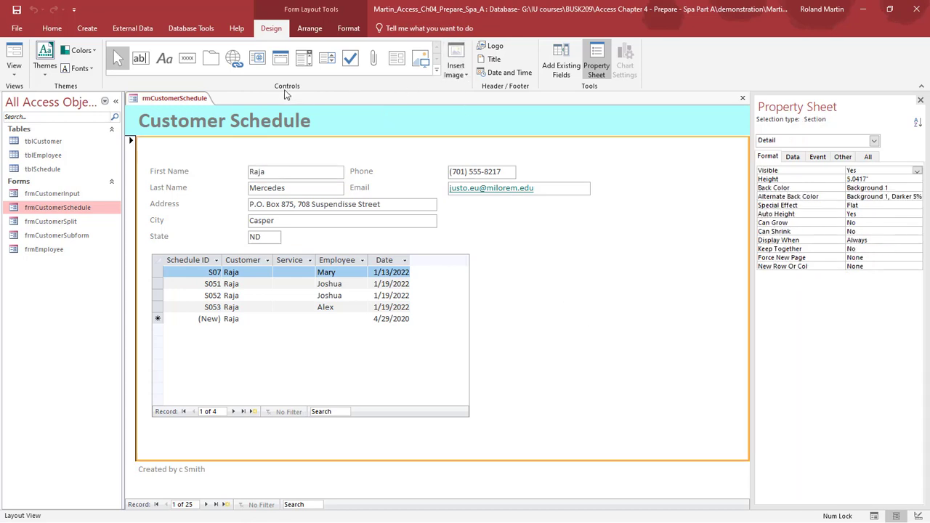
click(456, 69)
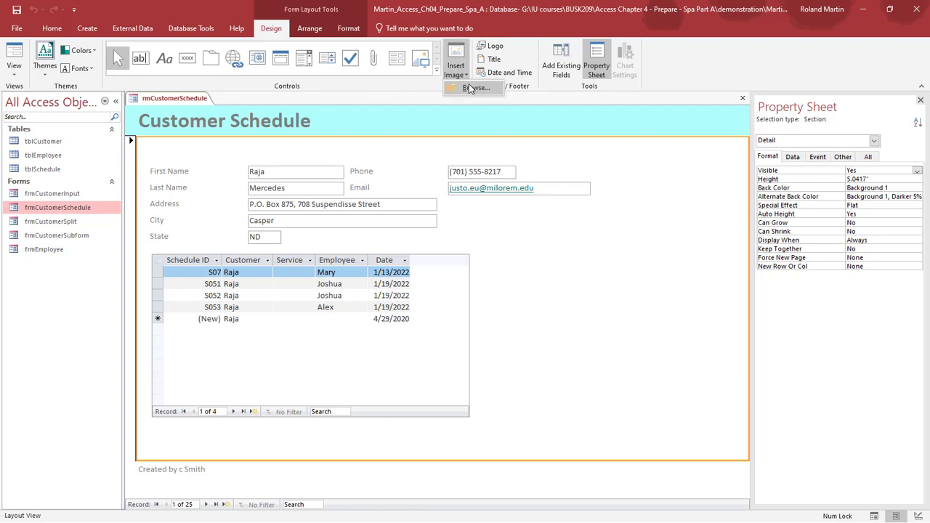
click(468, 88)
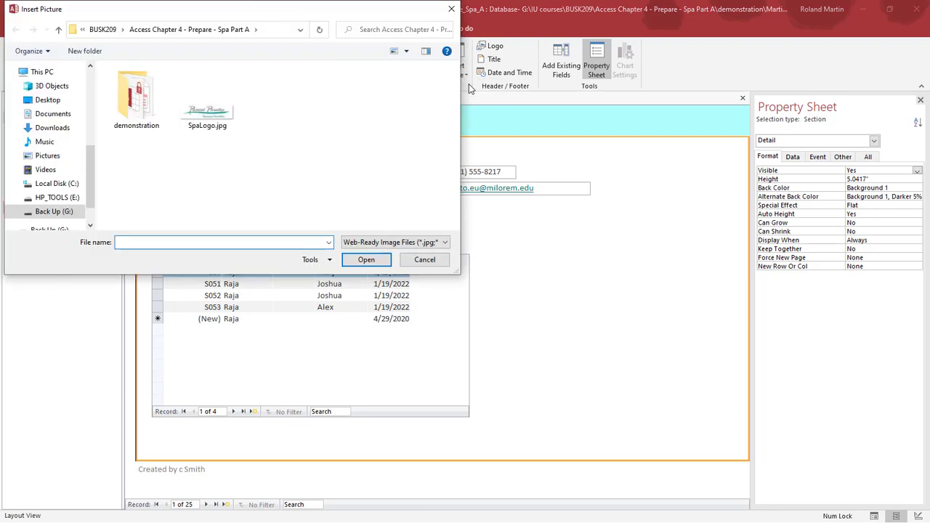
click(209, 112)
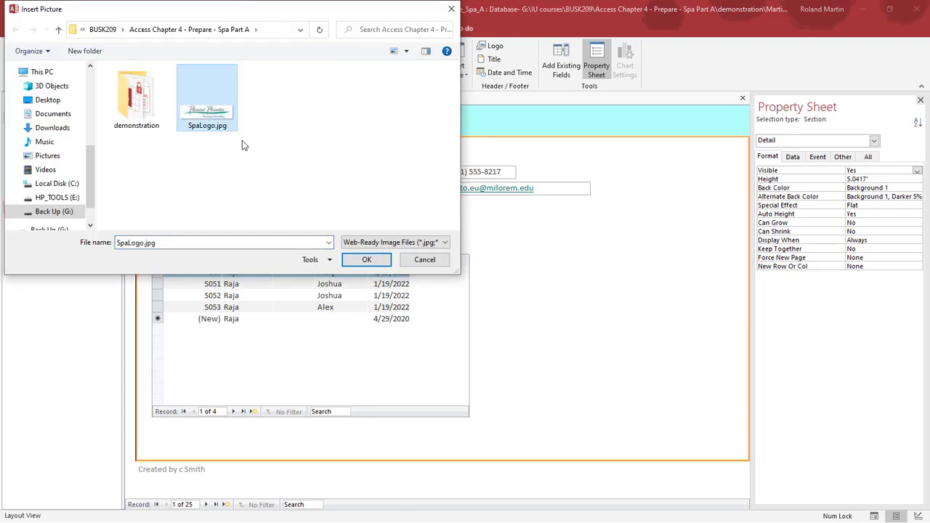
click(368, 261)
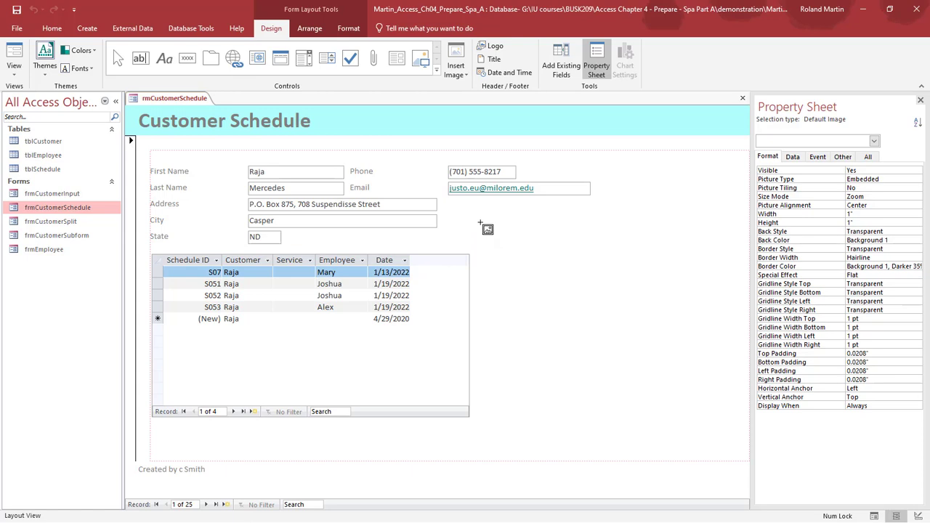
click(455, 202)
mouse_move(373, 189)
mouse_down()
mouse_move(615, 242)
mouse_move(647, 239)
mouse_move(639, 243)
mouse_up()
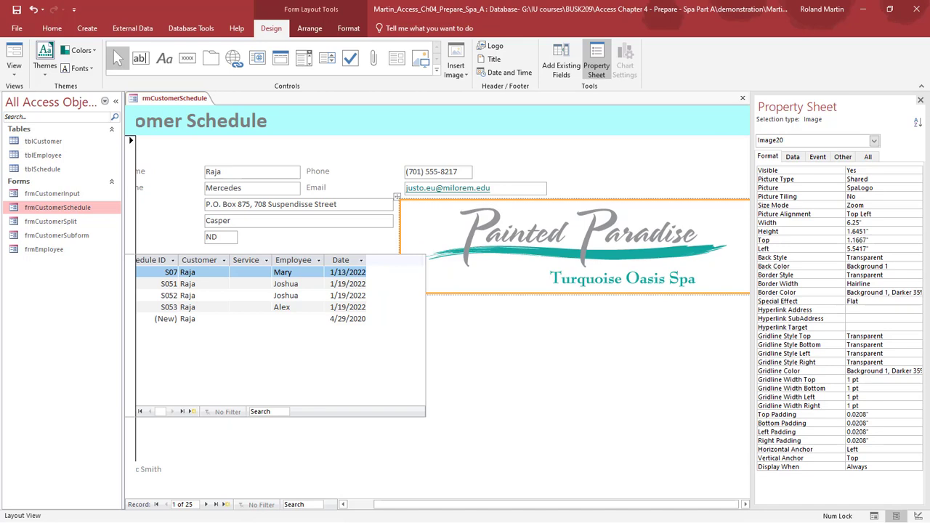
Step: Shrink the logo to fit between the Email text box and the subform, ending near the Email box's right edge, and close frmCustomerSchedule
click(920, 100)
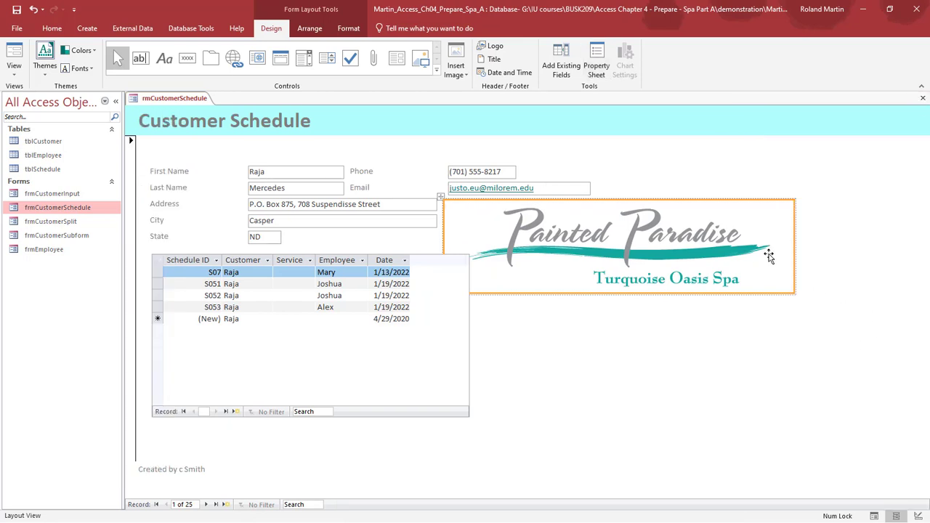
drag(795, 295, 596, 248)
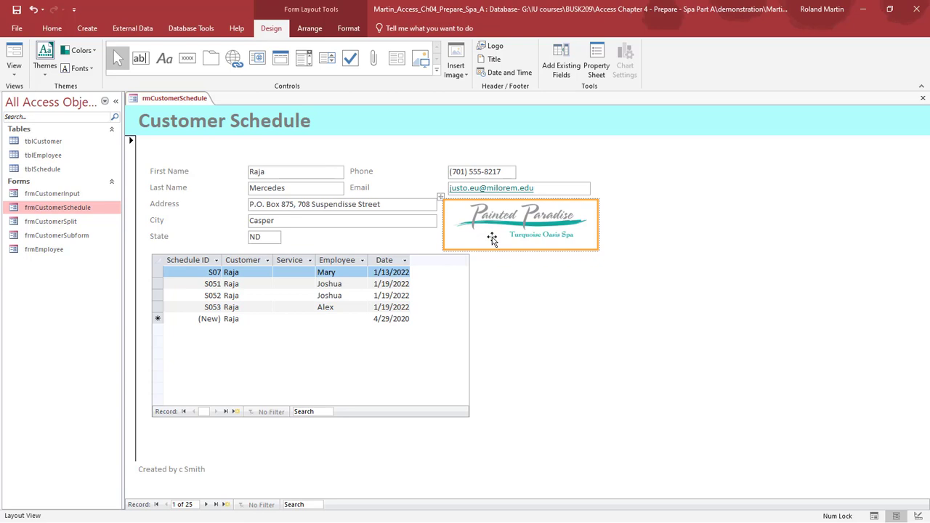
click(576, 296)
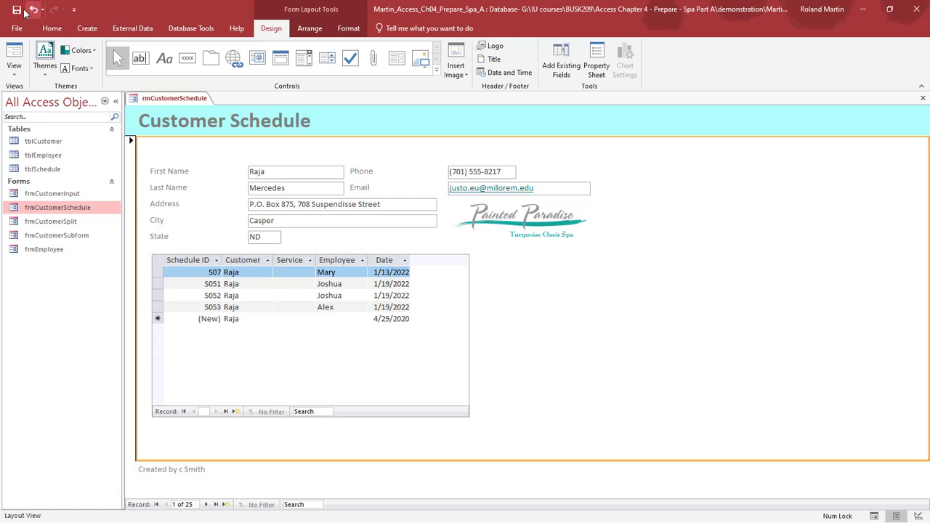
click(924, 99)
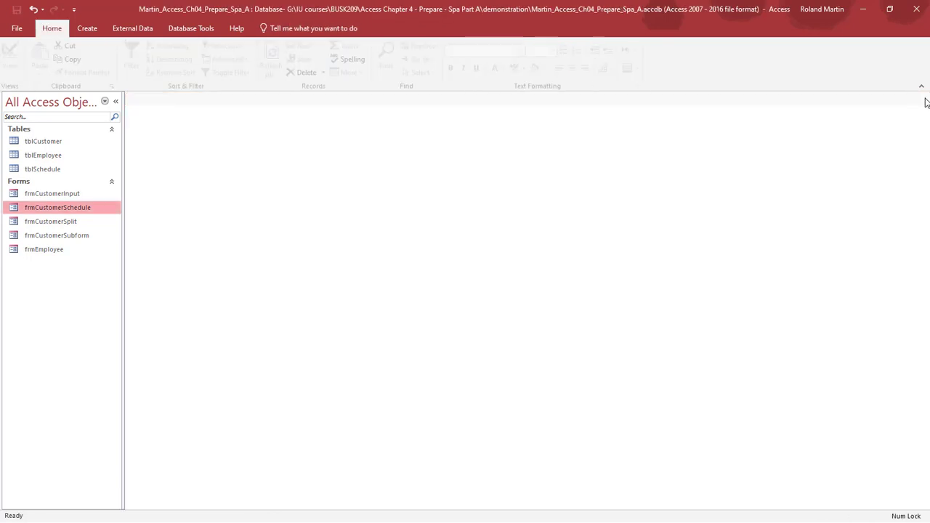
key(alt+Tab)
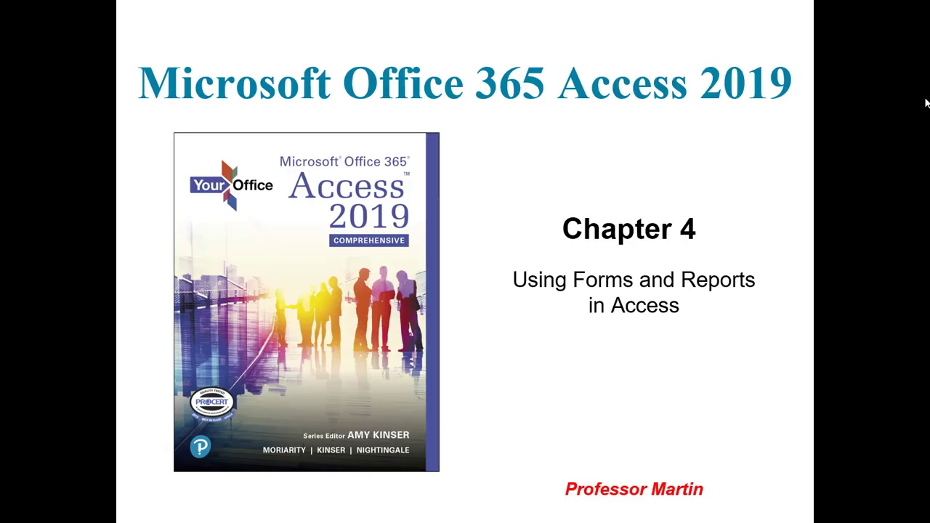